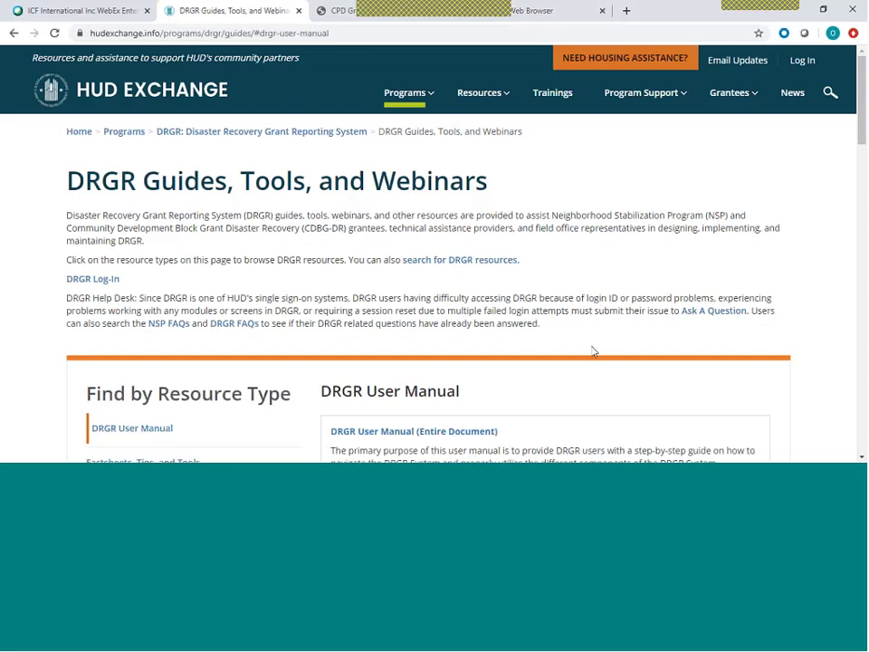
- Go back to the DRGR resources search results and open the DRGR Guides, Tools, and Webinars page
{"action": "scroll", "coordinate": [597, 344], "scroll_direction": "down", "scroll_amount": 1}
{"action": "scroll", "coordinate": [611, 320], "scroll_direction": "down", "scroll_amount": 2}
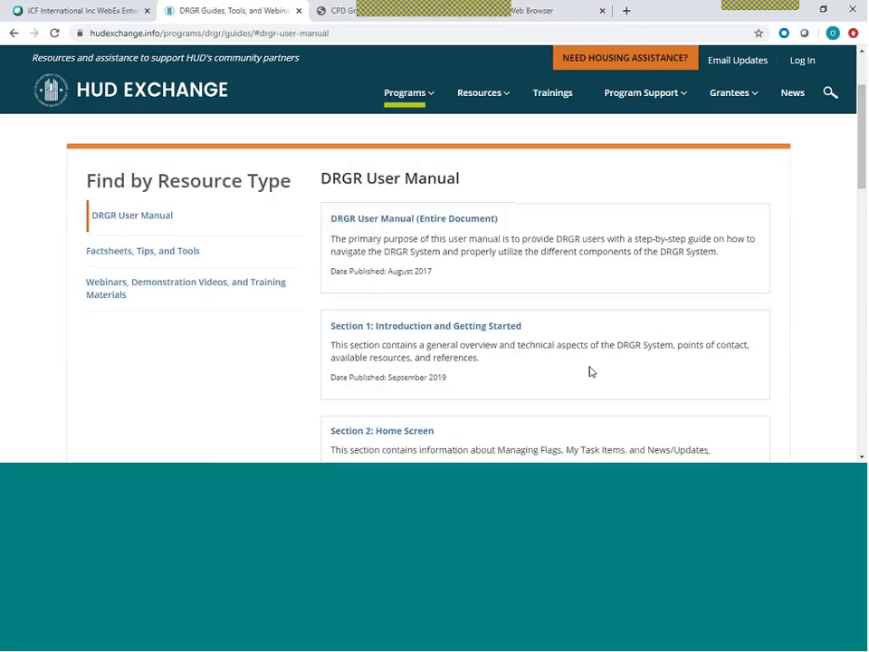
{"action": "scroll", "coordinate": [590, 371], "scroll_direction": "down", "scroll_amount": 1}
{"action": "scroll", "coordinate": [590, 366], "scroll_direction": "down", "scroll_amount": 3}
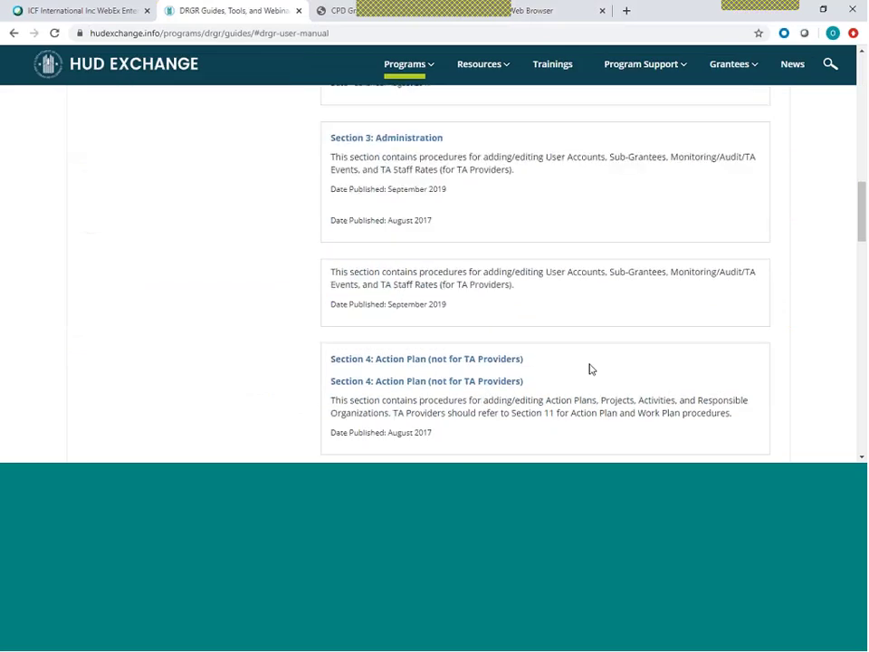
{"action": "scroll", "coordinate": [620, 313], "scroll_direction": "down", "scroll_amount": 3}
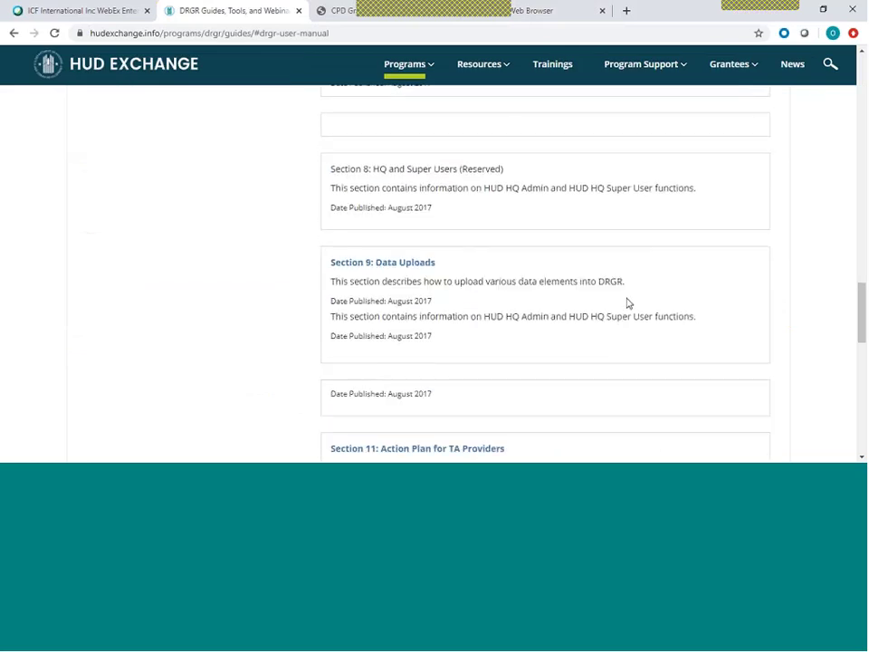
{"action": "scroll", "coordinate": [609, 349], "scroll_direction": "up", "scroll_amount": 10}
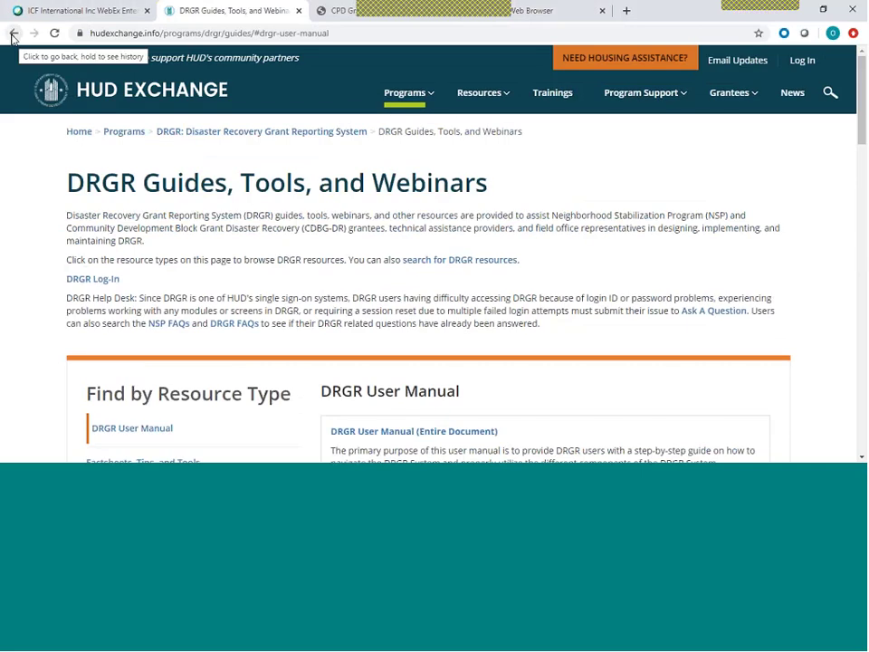
{"action": "left_click", "coordinate": [12, 35]}
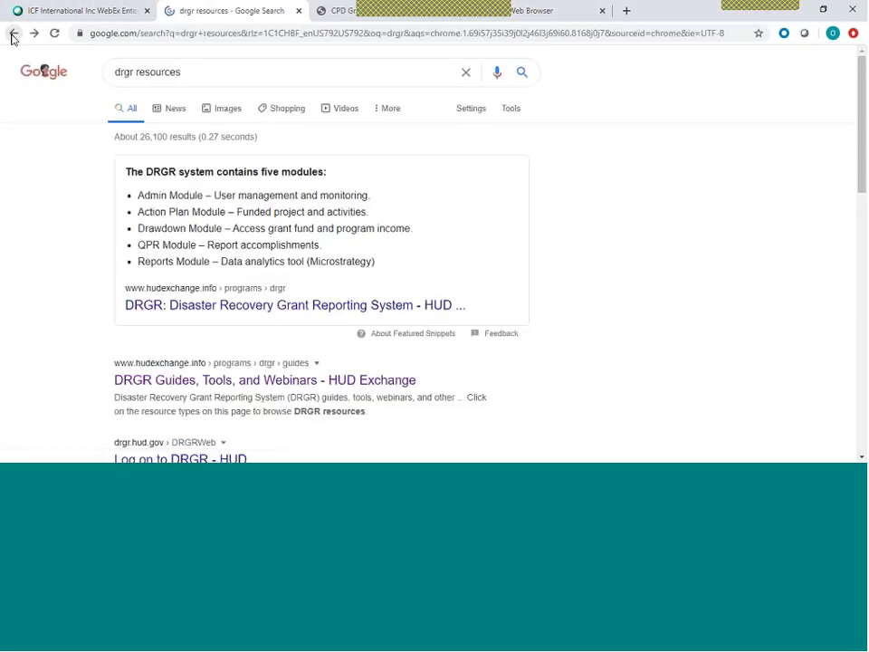
{"action": "left_click", "coordinate": [231, 386]}
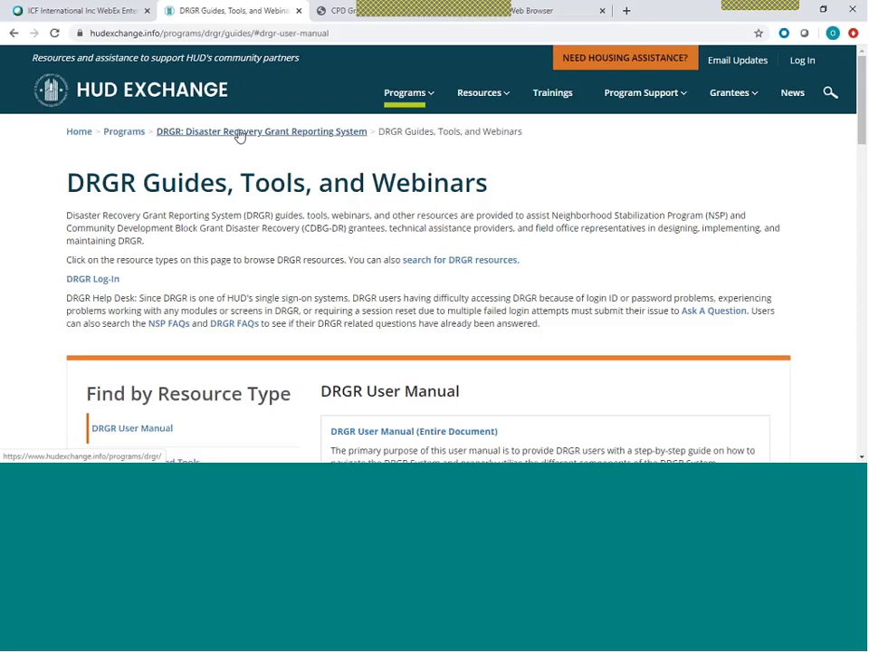
- Go to the Disaster Recovery Grant Reporting System overview and open the DRGR Log-in page
{"action": "left_click", "coordinate": [240, 132]}
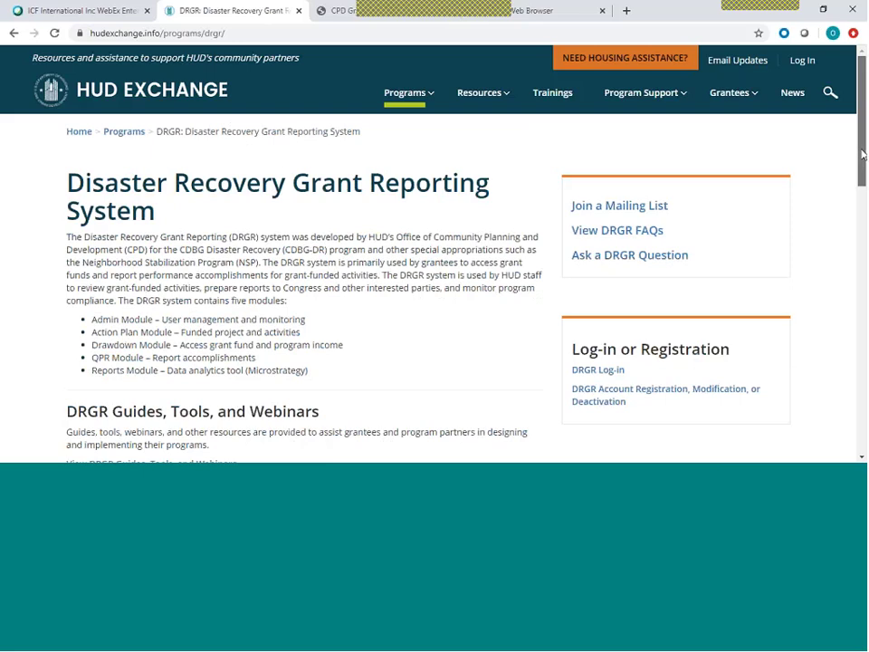
{"action": "left_click_drag", "start_coordinate": [862, 154], "coordinate": [862, 194]}
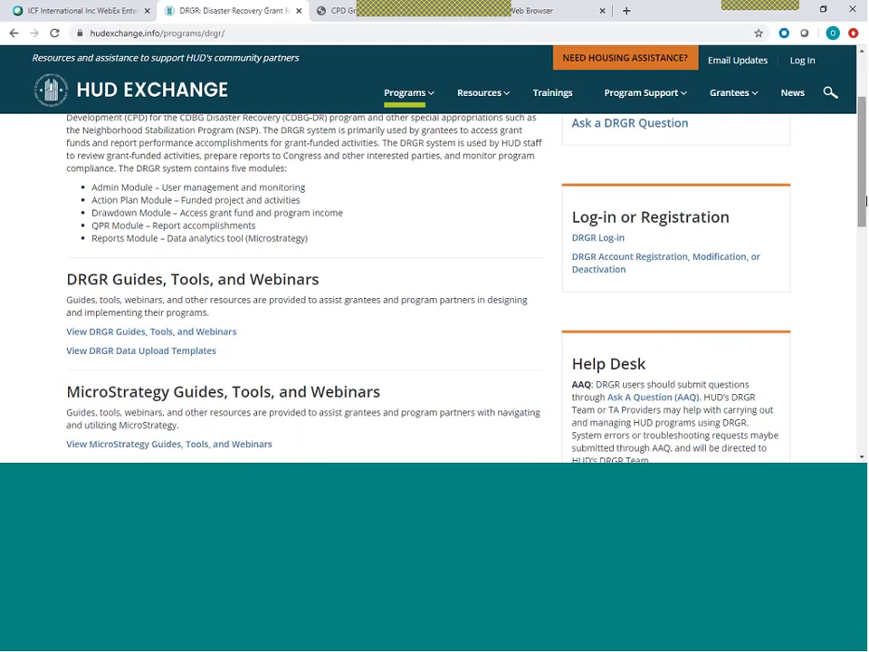
{"action": "left_click", "coordinate": [608, 244]}
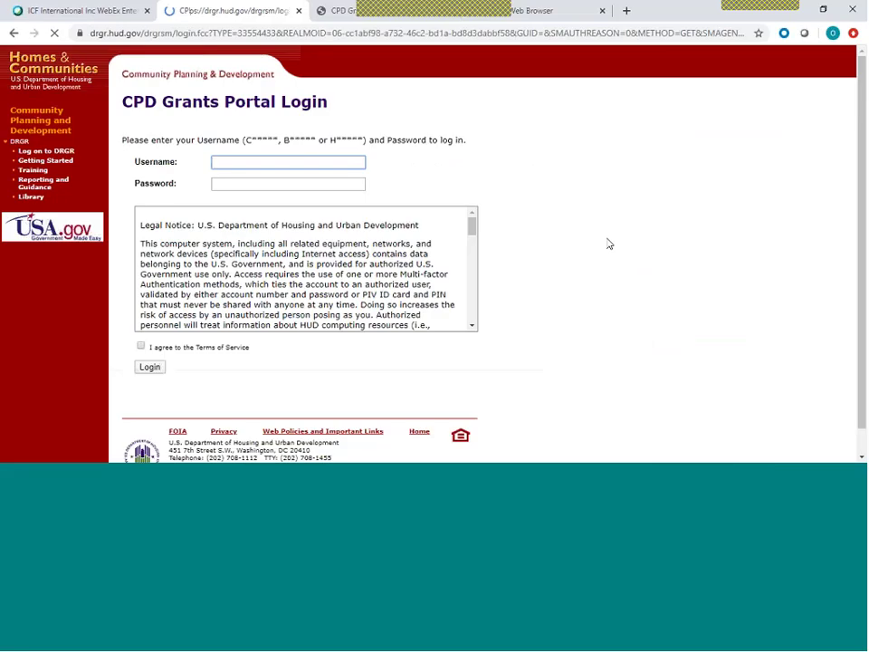
- On the UAT portal login, enter the training username and password and accept the Terms of Service
{"action": "left_click", "coordinate": [331, 15]}
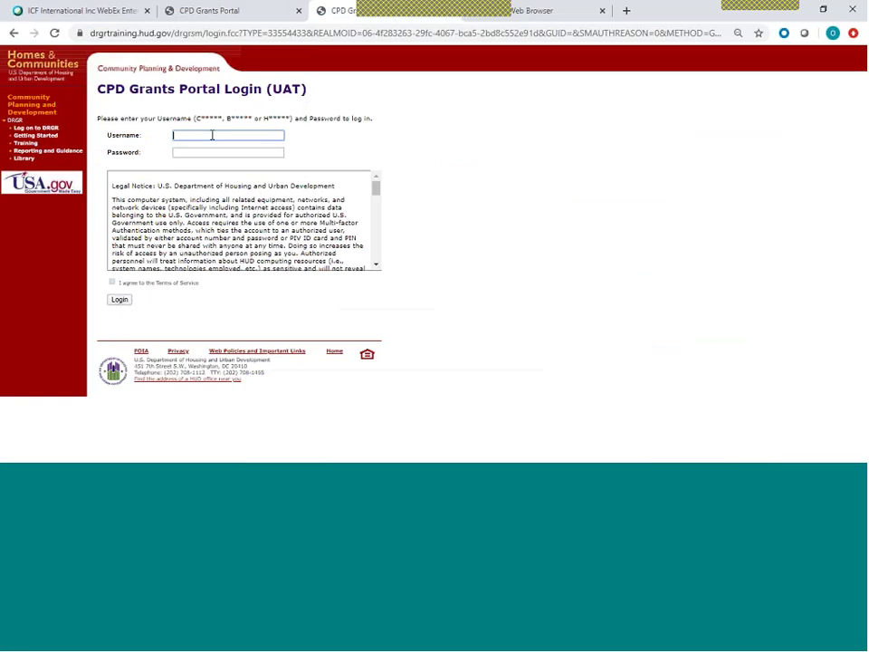
{"action": "type", "text": "T"}
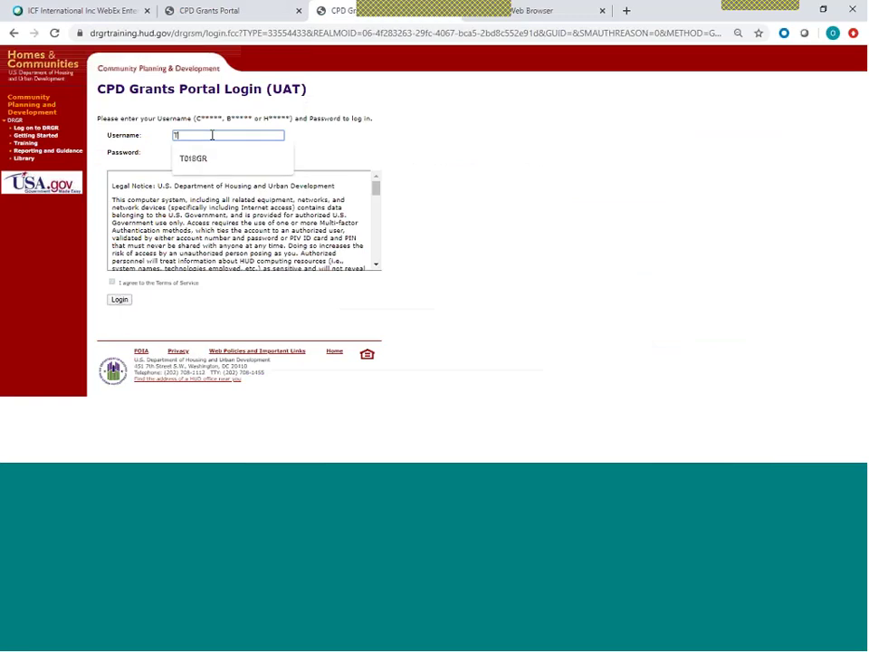
{"action": "type", "text": "018GR"}
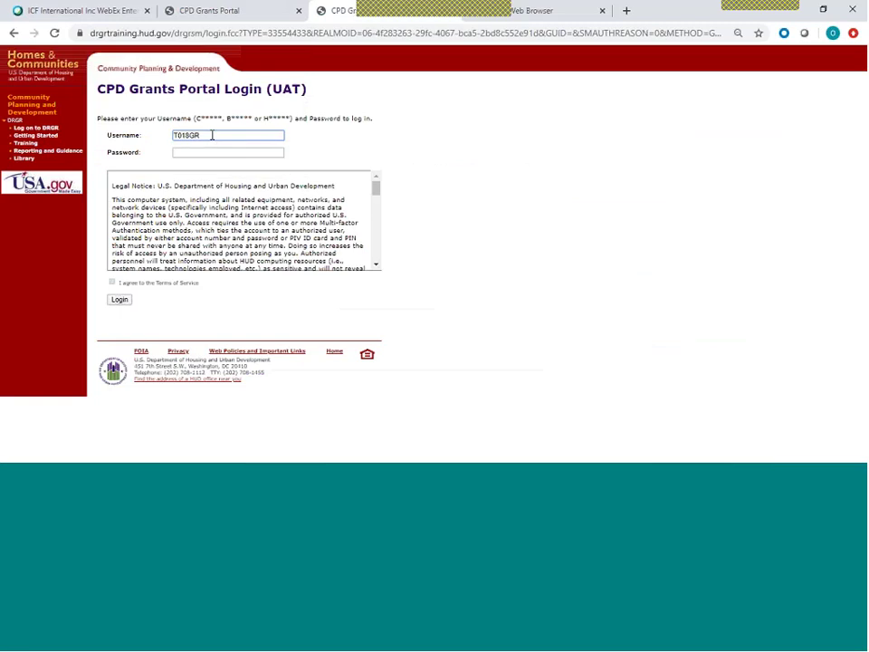
{"action": "key", "text": "Tab"}
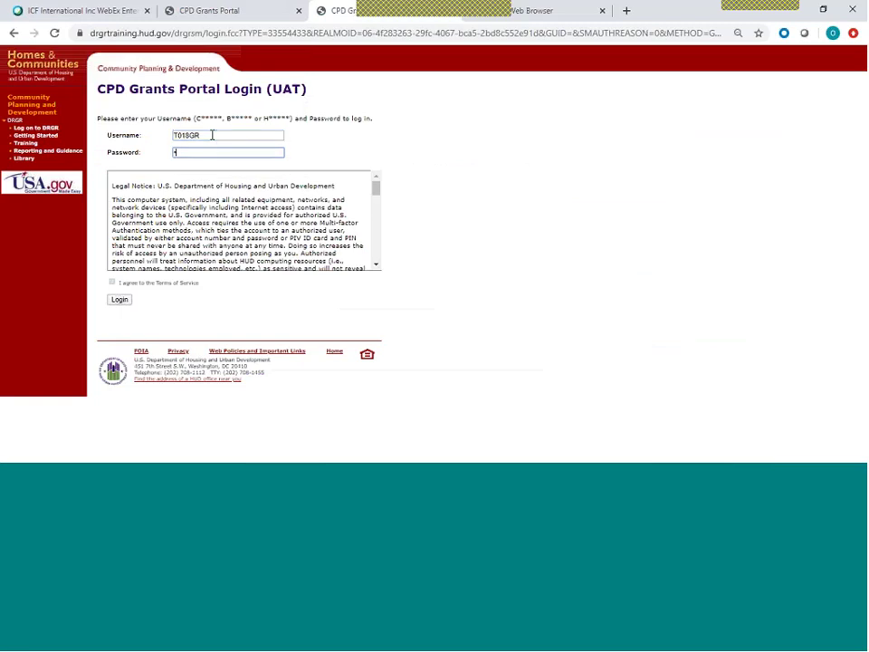
{"action": "type", "text": "••••••••"}
{"action": "left_click", "coordinate": [113, 283]}
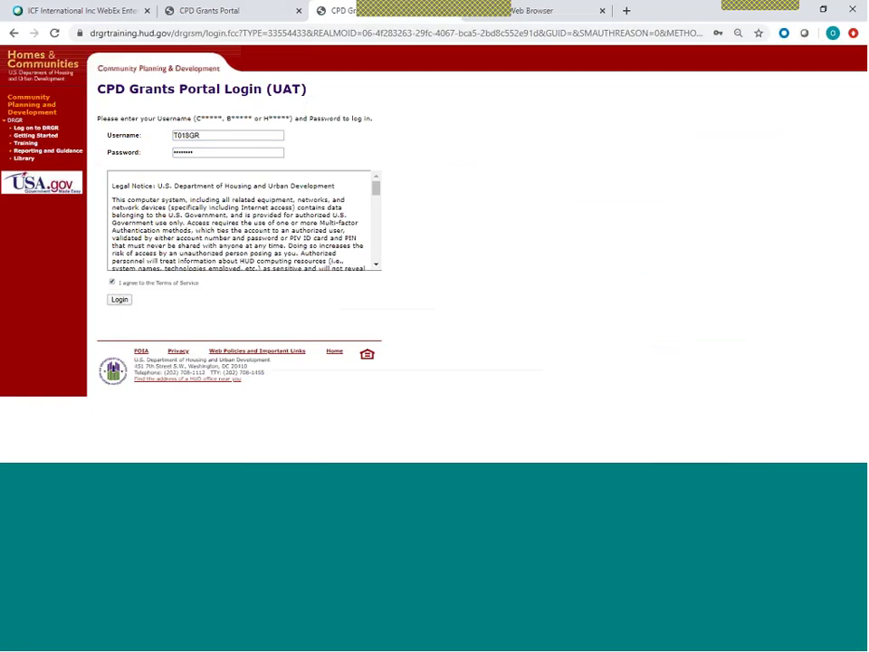
{"action": "mouse_move", "coordinate": [376, 187]}
{"action": "left_mouse_down"}
{"action": "mouse_move", "coordinate": [377, 263]}
{"action": "mouse_move", "coordinate": [375, 185]}
{"action": "left_mouse_up"}
- Log in and open the full DRGR System Outage Notification from My Announcements
{"action": "left_click", "coordinate": [120, 302]}
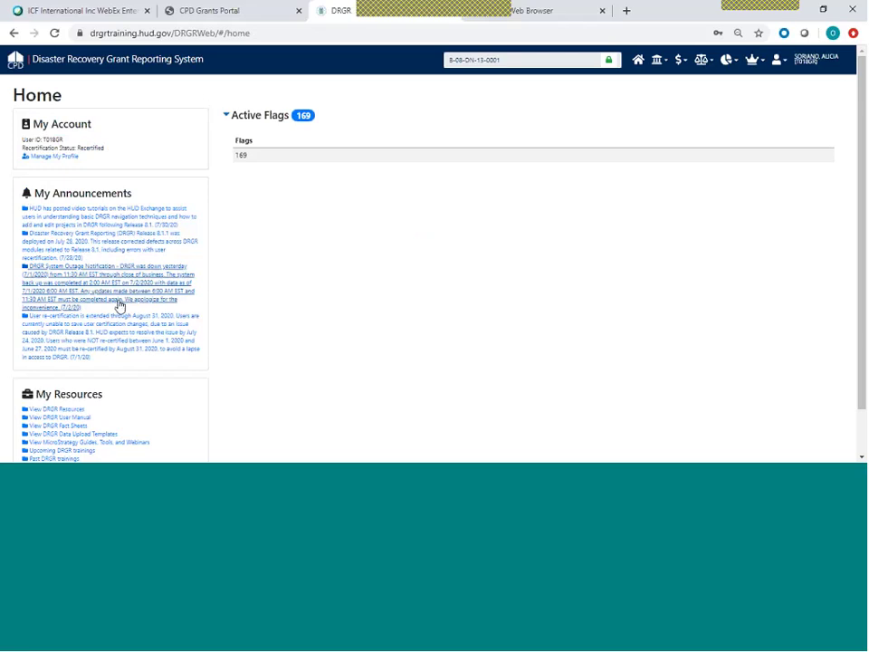
{"action": "left_click", "coordinate": [119, 306]}
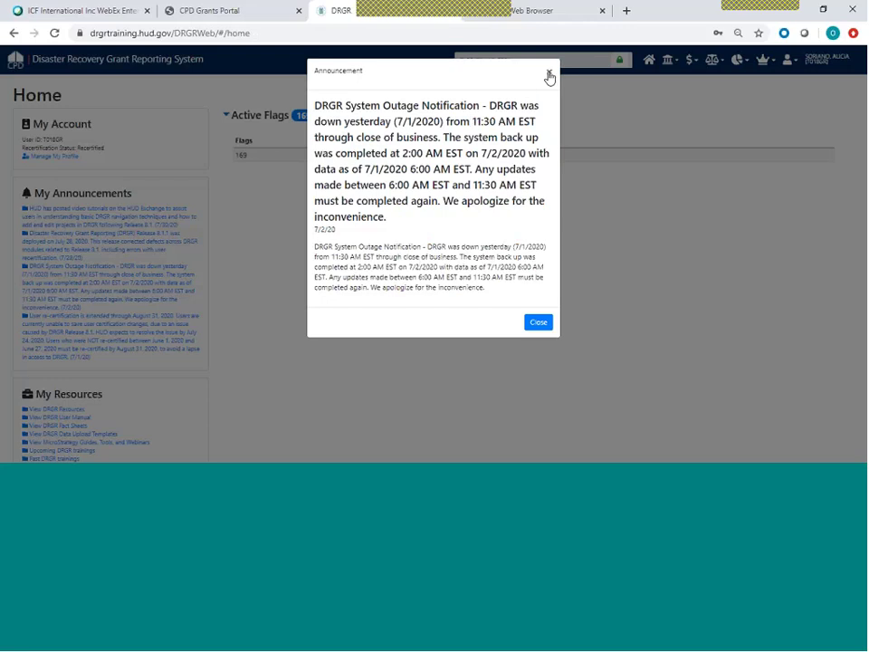
- Close the System Outage Notification announcement dialog
{"action": "left_click", "coordinate": [549, 74]}
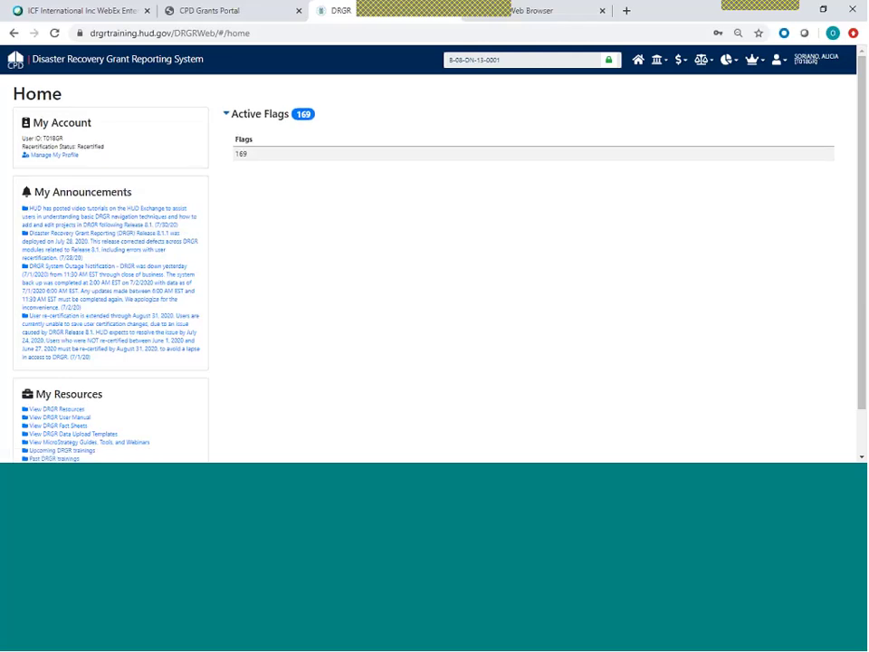
{"action": "scroll", "coordinate": [234, 391], "scroll_direction": "down", "scroll_amount": 1}
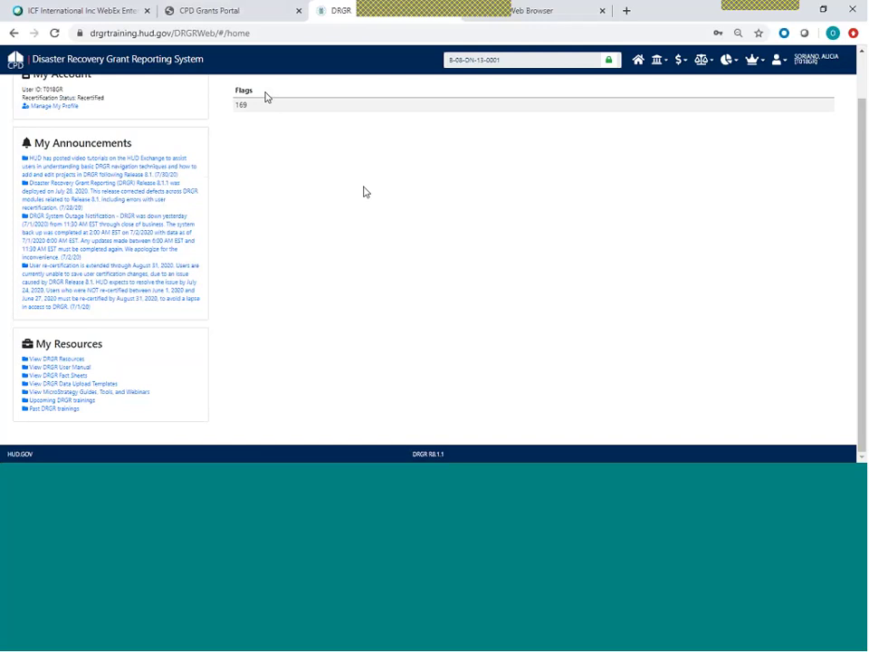
{"action": "scroll", "coordinate": [366, 192], "scroll_direction": "up", "scroll_amount": 1}
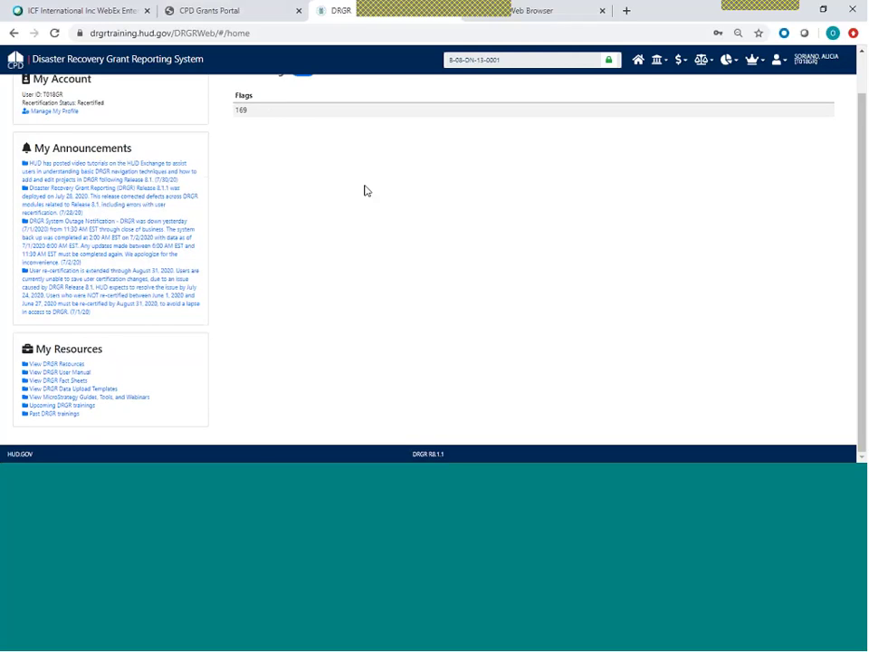
{"action": "scroll", "coordinate": [366, 190], "scroll_direction": "up", "scroll_amount": 1}
{"action": "scroll", "coordinate": [366, 190], "scroll_direction": "down", "scroll_amount": 1}
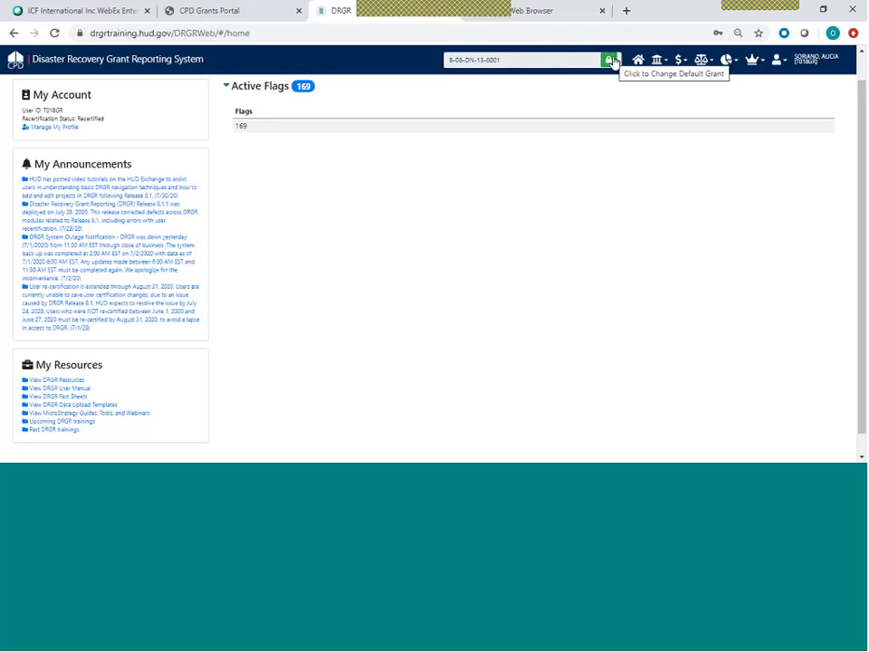
- Set the locked default grant to 2011 NSP3 | B-11-DN-13-0001 and save
{"action": "left_click", "coordinate": [611, 60]}
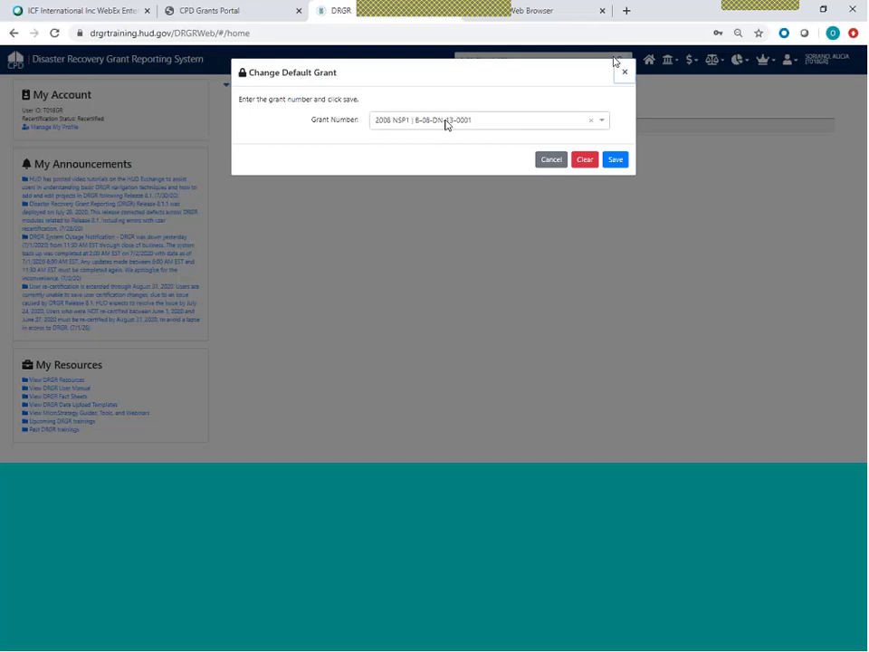
{"action": "left_click", "coordinate": [604, 125]}
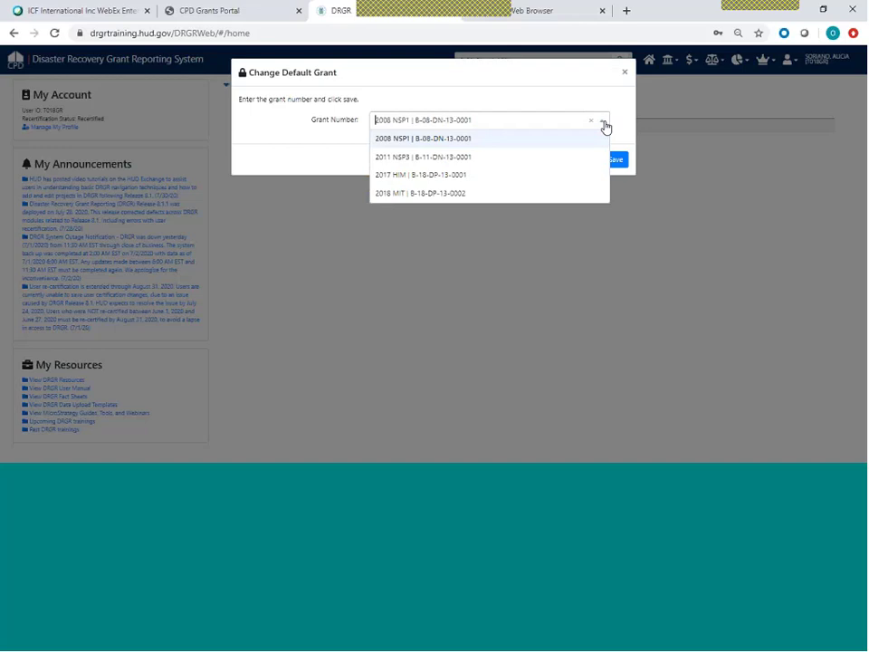
{"action": "left_click", "coordinate": [474, 161]}
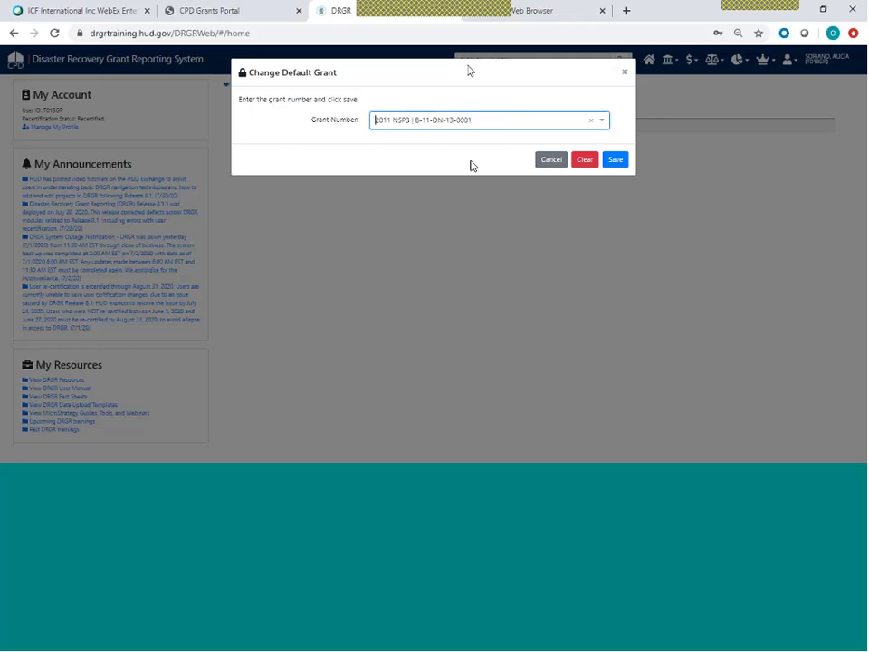
{"action": "left_click", "coordinate": [615, 160]}
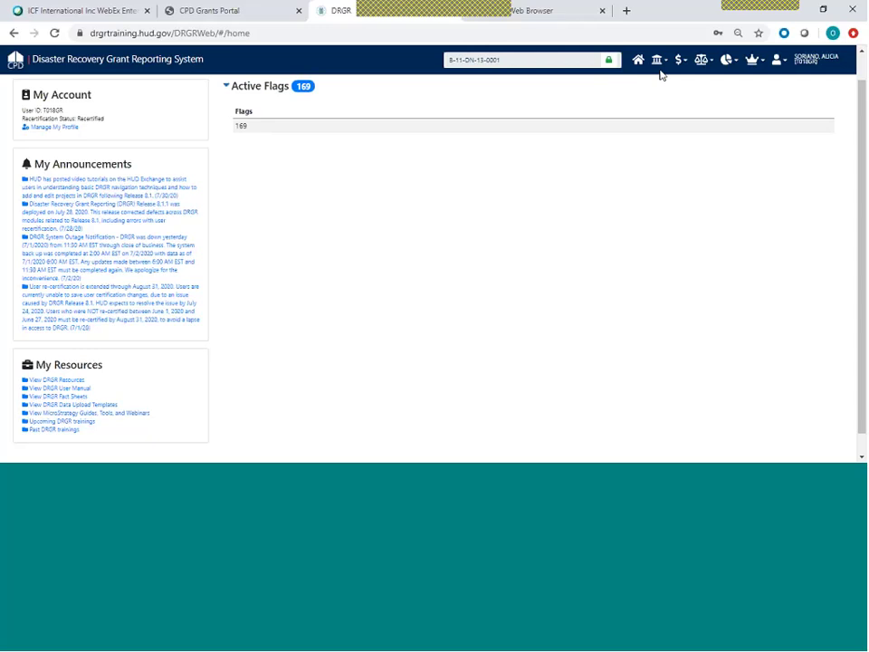
- Reopen the grant lock and save 2008 NSP1 | B-08-DN-13-0001 as the default grant
{"action": "left_click", "coordinate": [608, 61]}
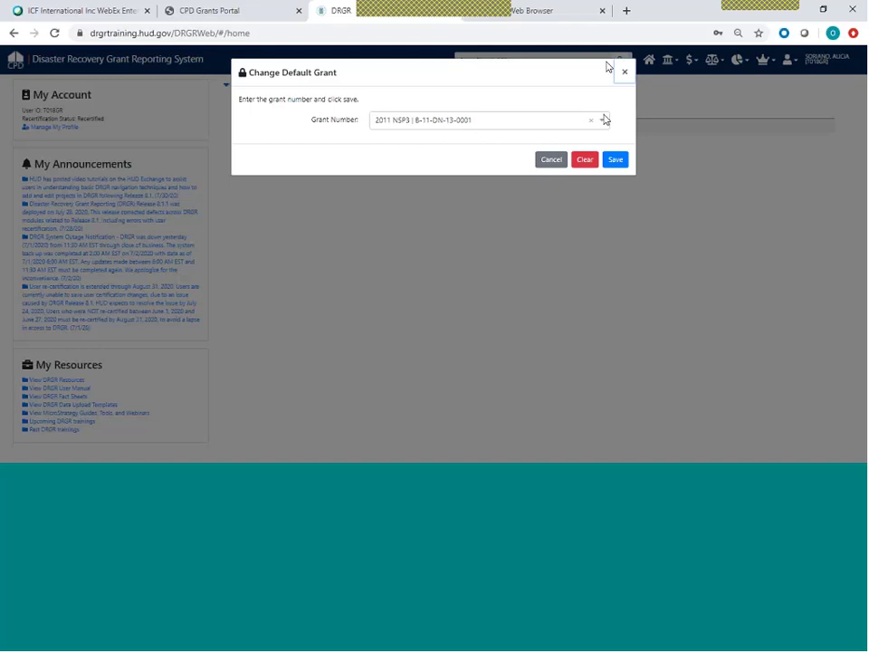
{"action": "left_click", "coordinate": [601, 121]}
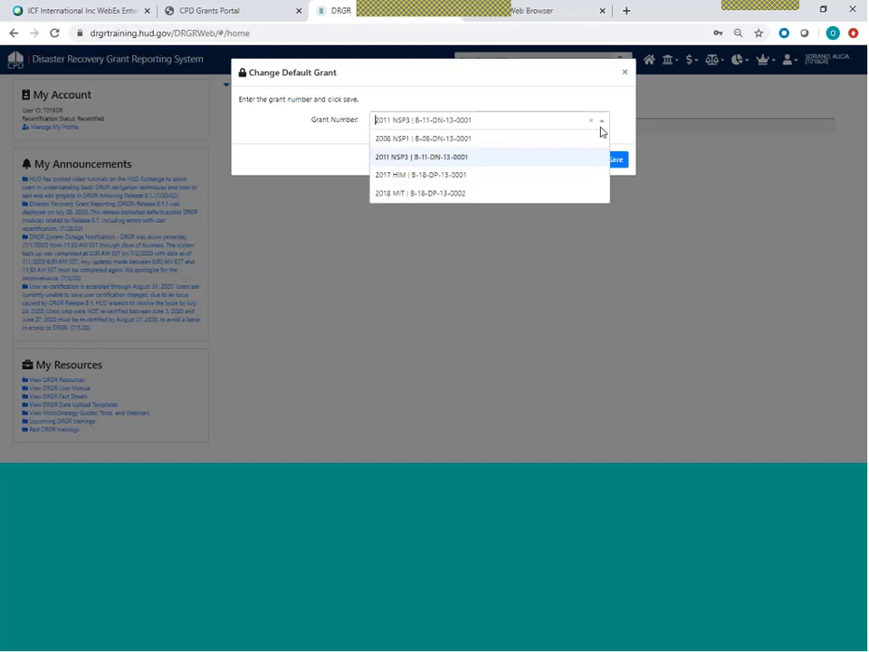
{"action": "left_click", "coordinate": [476, 141]}
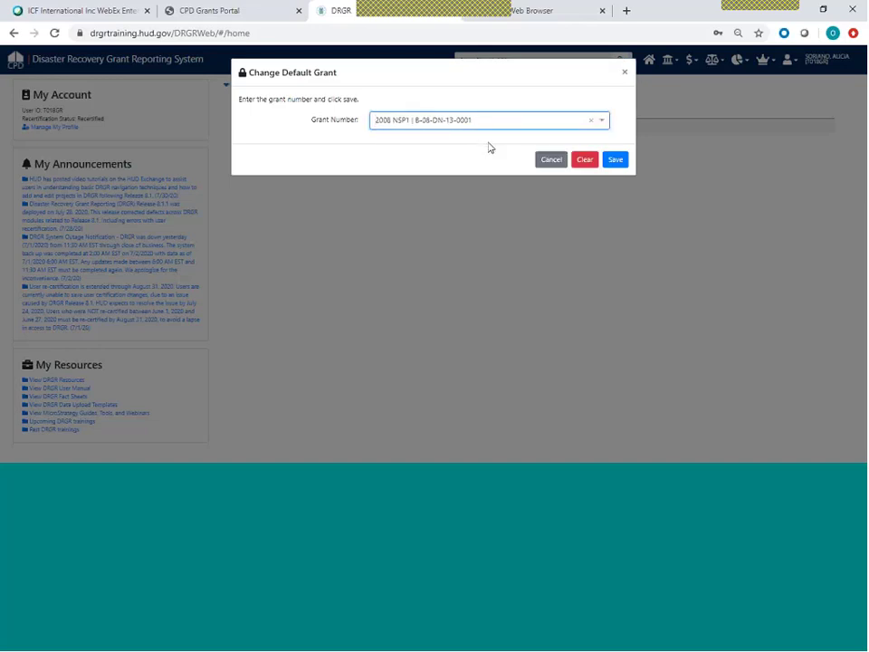
{"action": "left_click", "coordinate": [617, 161]}
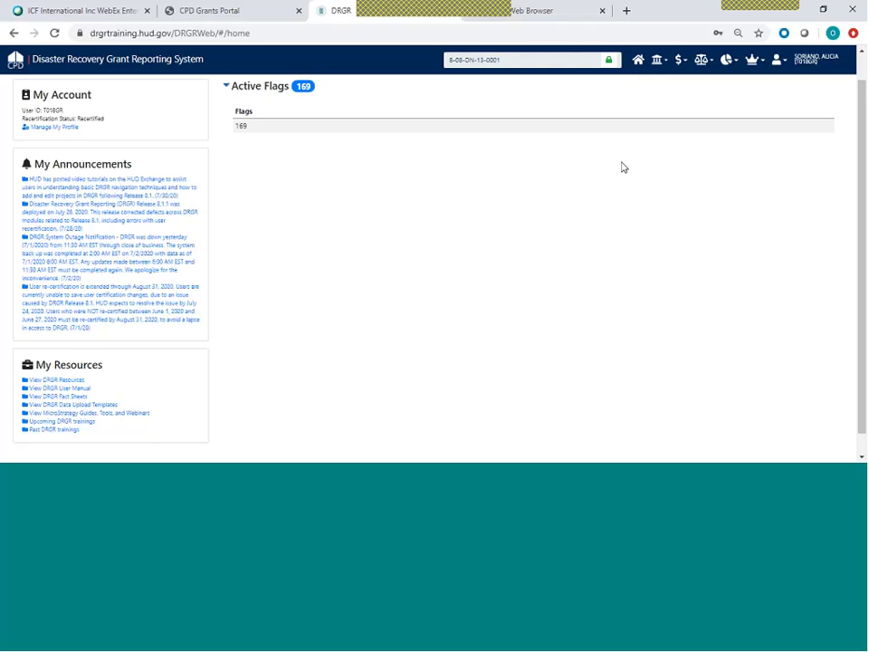
- Open each toolbar menu in turn: Manage My Grants, Financials, Compliance, Data Analytics, Administration, My Profile
{"action": "left_click", "coordinate": [667, 65]}
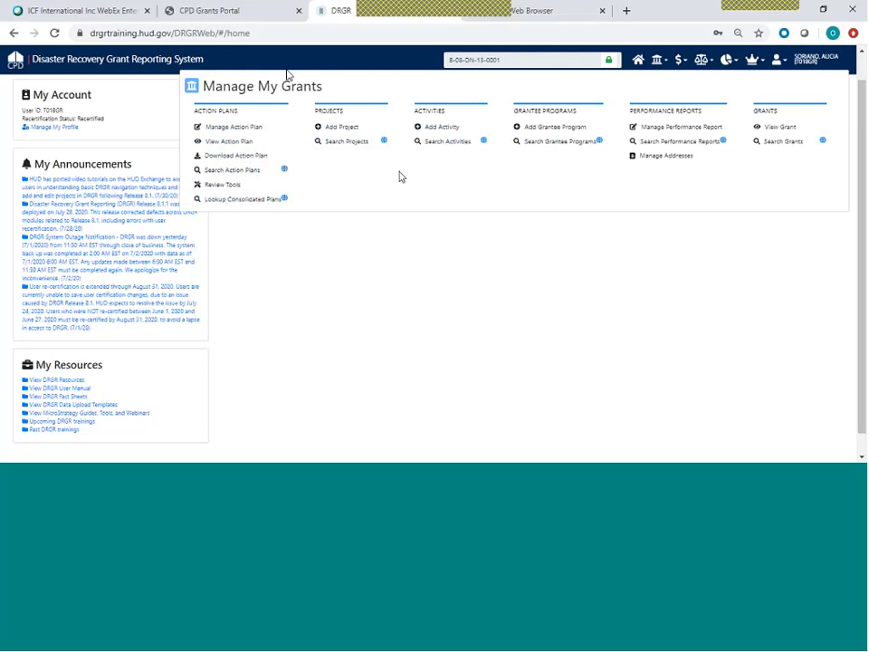
{"action": "left_click", "coordinate": [681, 67]}
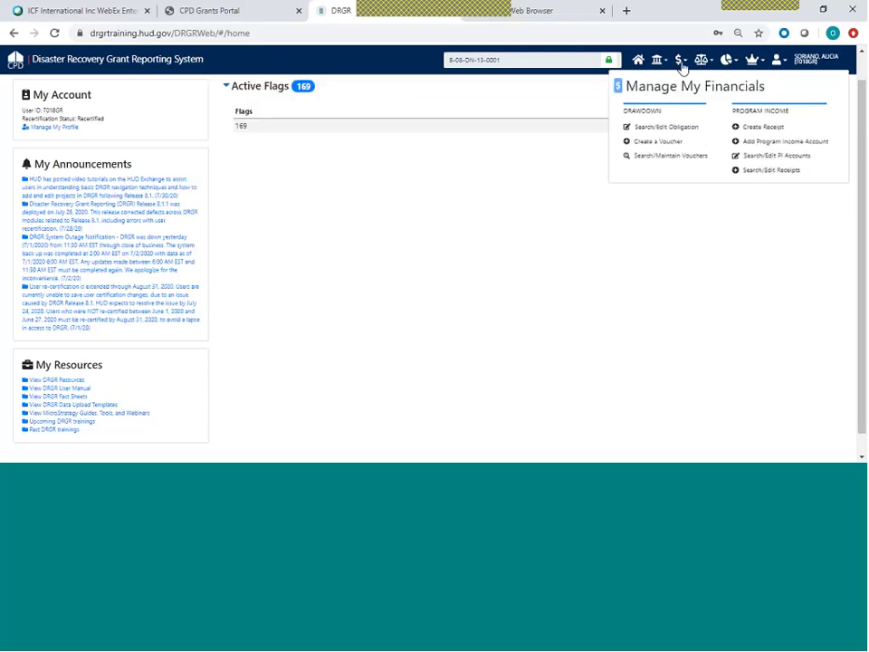
{"action": "left_click", "coordinate": [711, 65]}
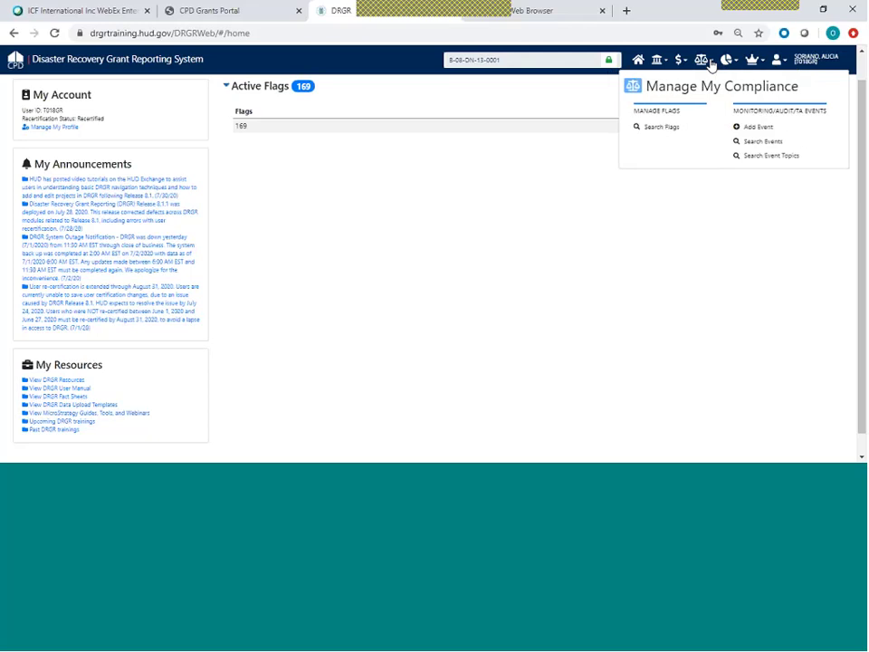
{"action": "left_click", "coordinate": [739, 62]}
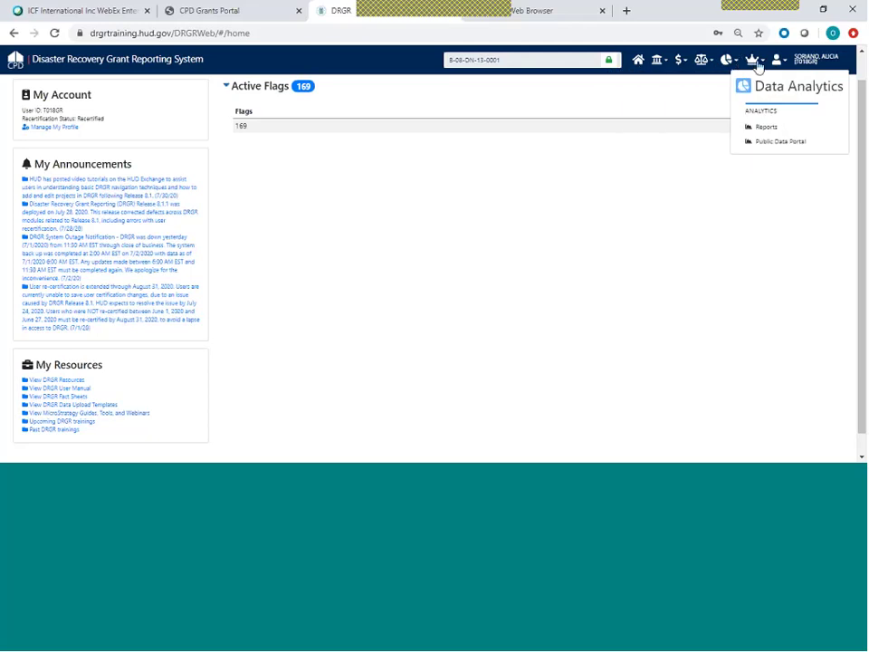
{"action": "left_click", "coordinate": [763, 65]}
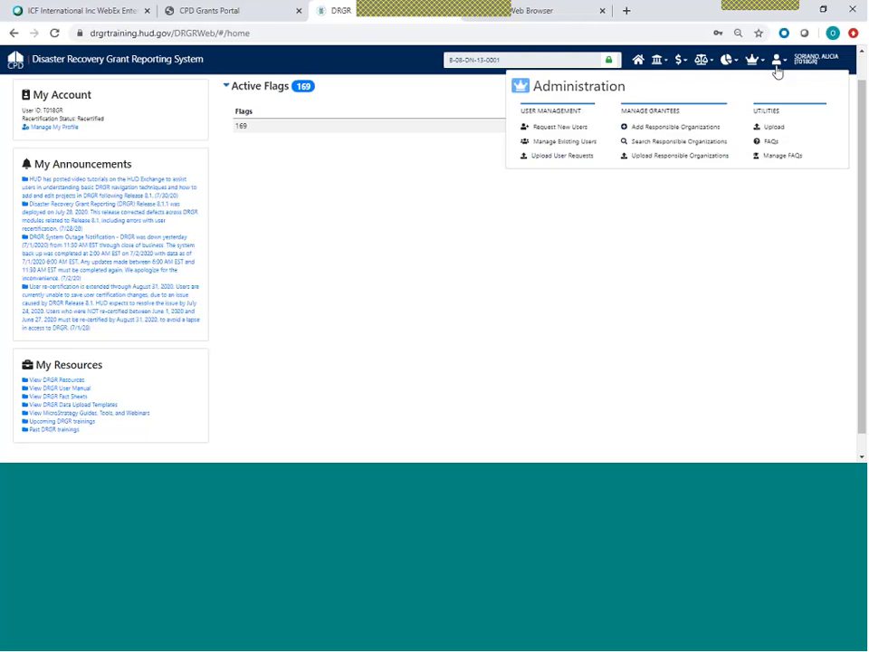
{"action": "left_click", "coordinate": [783, 65]}
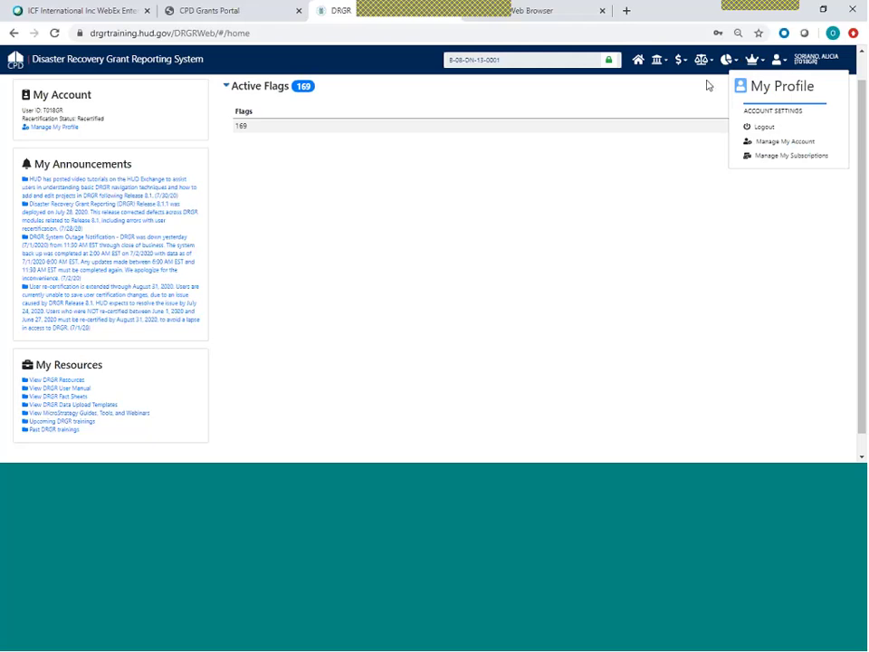
- Dismiss the My Profile dropdown to show the Home page with 169 Active Flags
{"action": "left_click", "coordinate": [618, 113]}
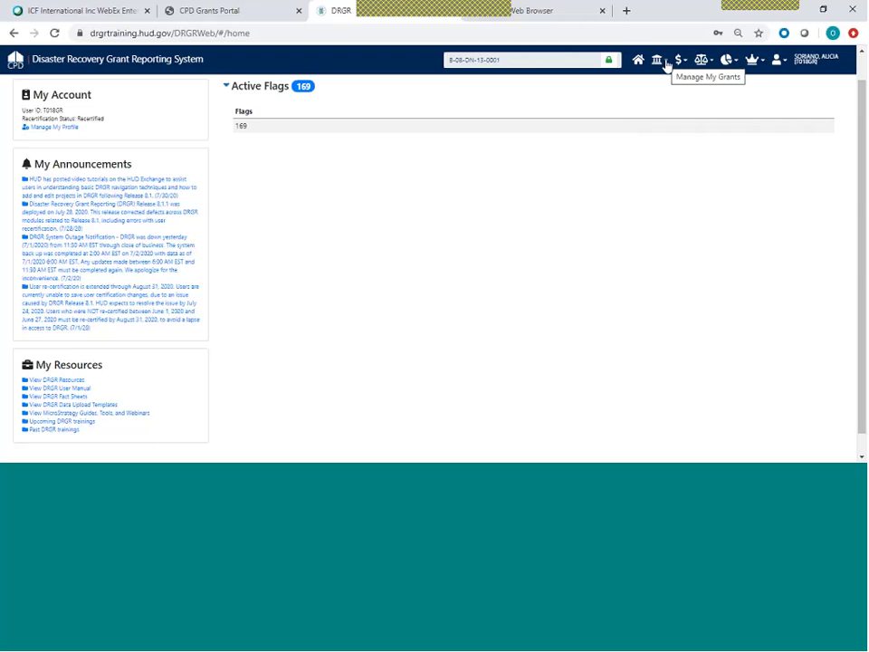
- Open Manage Action Plan for grant B-08-DN-13-0001 from the Manage My Grants menu
{"action": "left_click", "coordinate": [666, 65]}
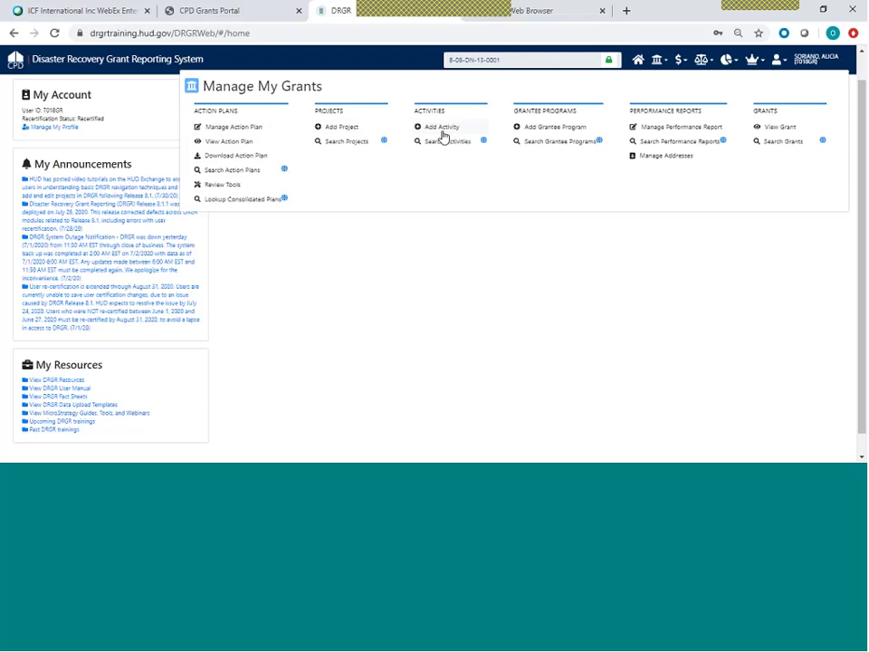
{"action": "left_click", "coordinate": [255, 130]}
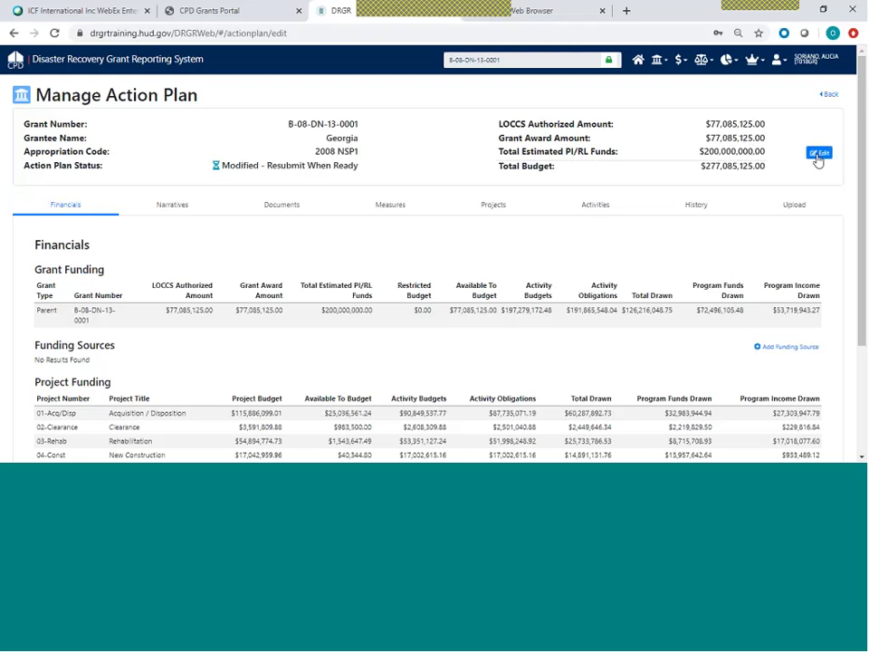
- Edit the estimated PI/RL funds and save them unchanged at $200,000,000.00
{"action": "left_click", "coordinate": [818, 154]}
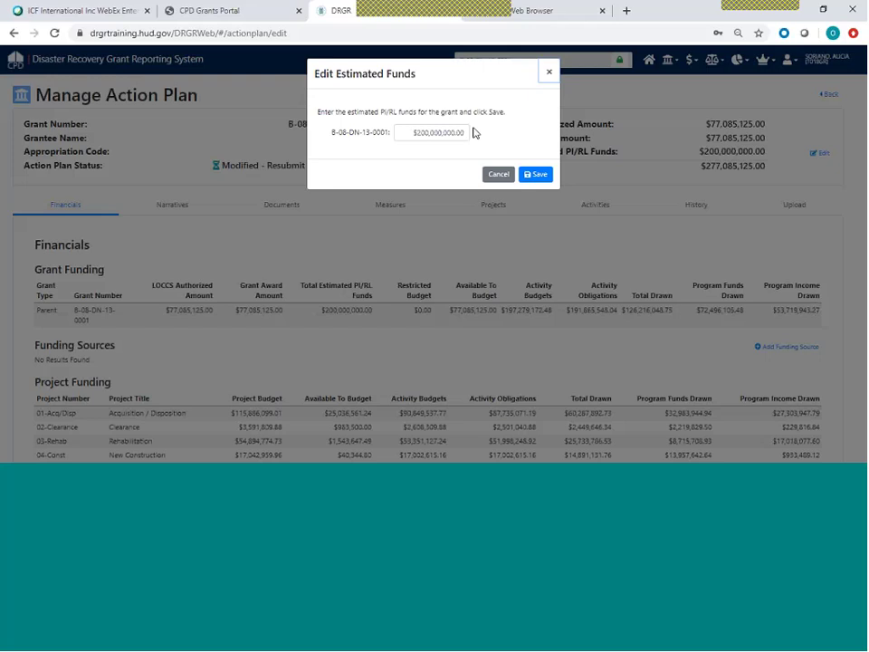
{"action": "left_click", "coordinate": [530, 178]}
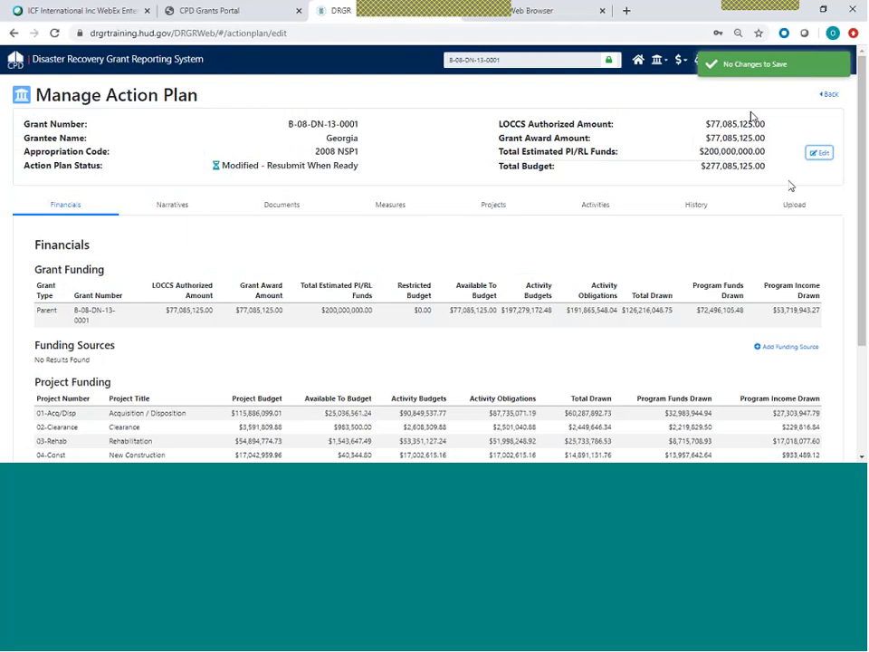
- Change the estimated PI/RL funds to $200,000,010.00 and save, making the total budget $277,085,135.00
{"action": "left_click", "coordinate": [818, 154]}
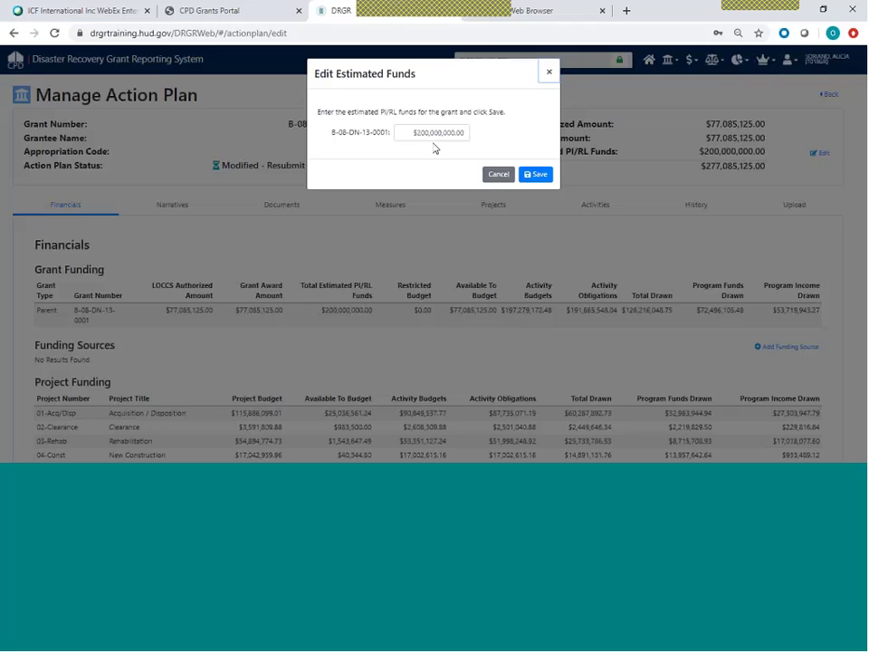
{"action": "left_click", "coordinate": [455, 132]}
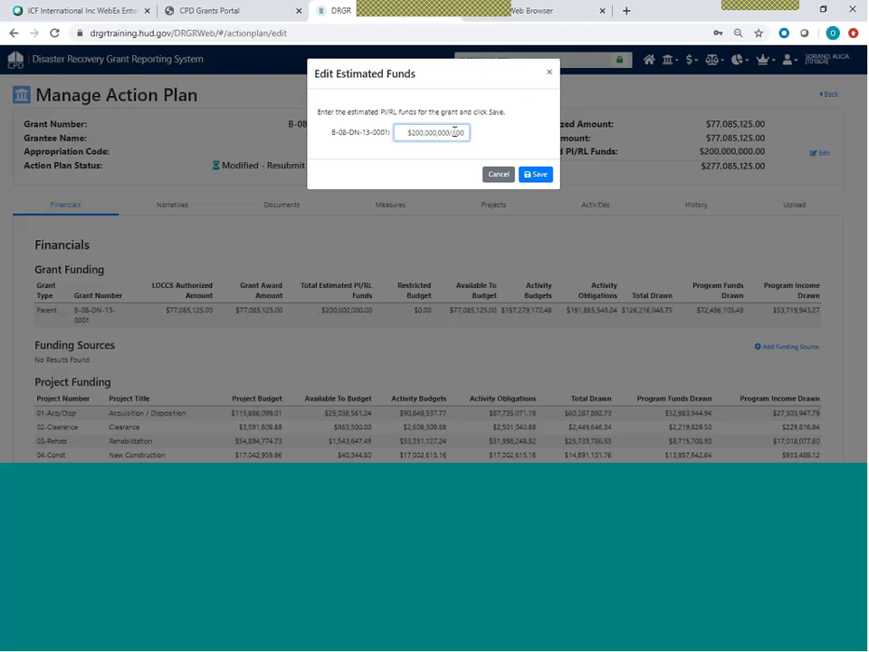
{"action": "key", "text": "BackSpace"}
{"action": "key", "text": "BackSpace"}
{"action": "key", "text": "BackSpace"}
{"action": "key", "text": "BackSpace"}
{"action": "key", "text": "BackSpace"}
{"action": "type", "text": "10"}
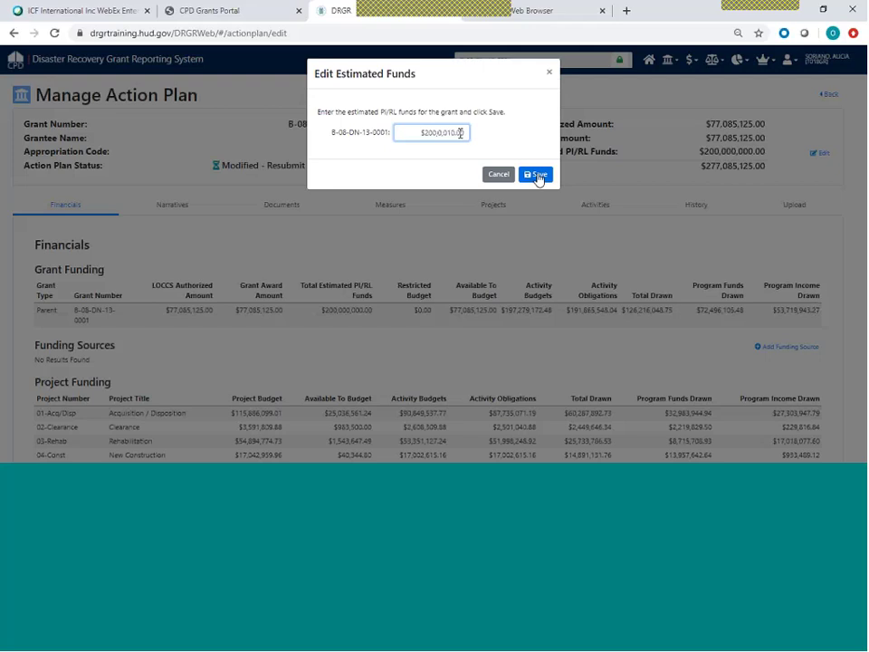
{"action": "left_click", "coordinate": [537, 175]}
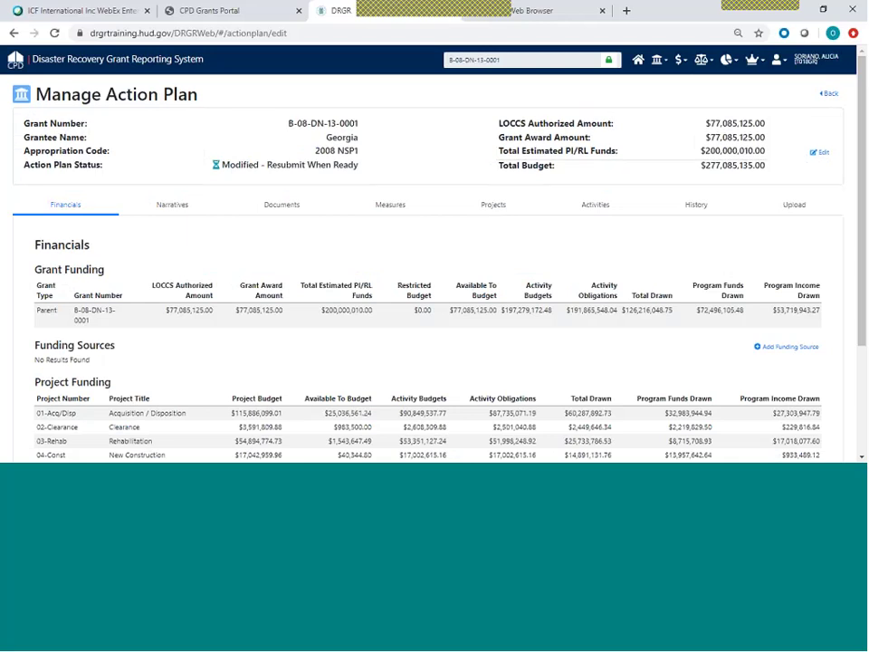
{"action": "scroll", "coordinate": [640, 389], "scroll_direction": "down", "scroll_amount": 2}
{"action": "scroll", "coordinate": [639, 389], "scroll_direction": "down", "scroll_amount": 3}
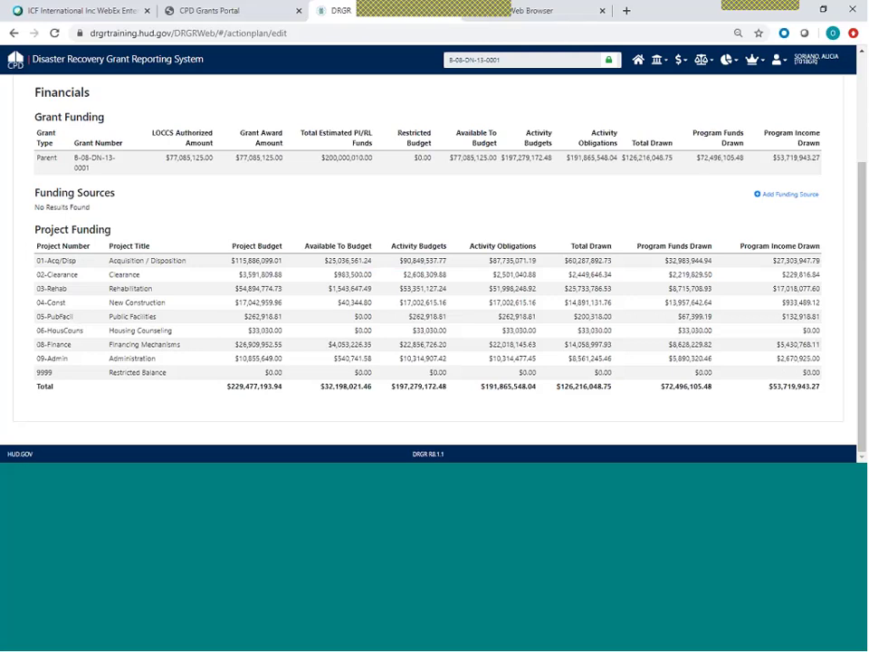
{"action": "scroll", "coordinate": [704, 183], "scroll_direction": "up", "scroll_amount": 2}
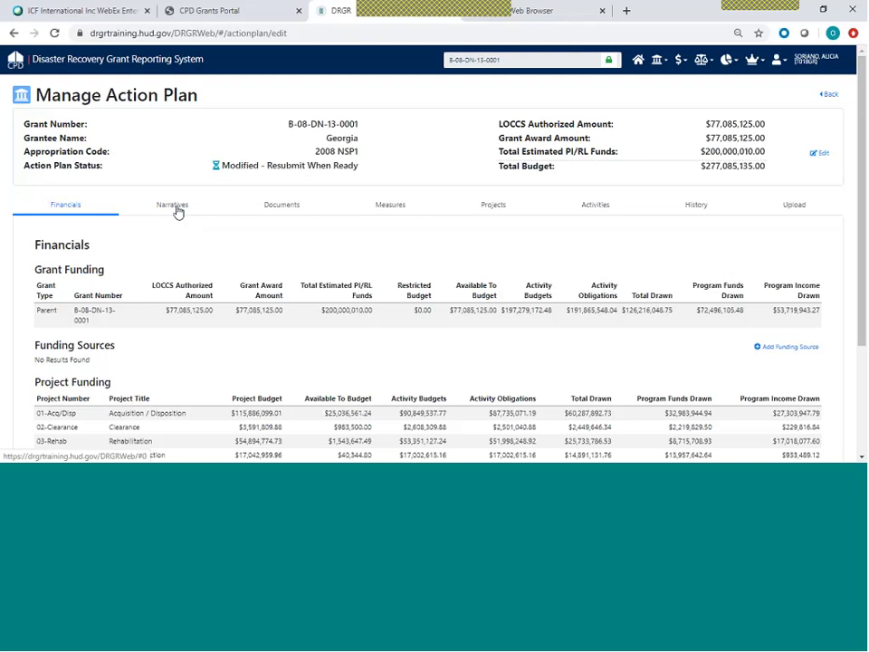
- Read through the Areas of Greatest Need and Distribution and Uses of Funds narratives
{"action": "left_click", "coordinate": [174, 205]}
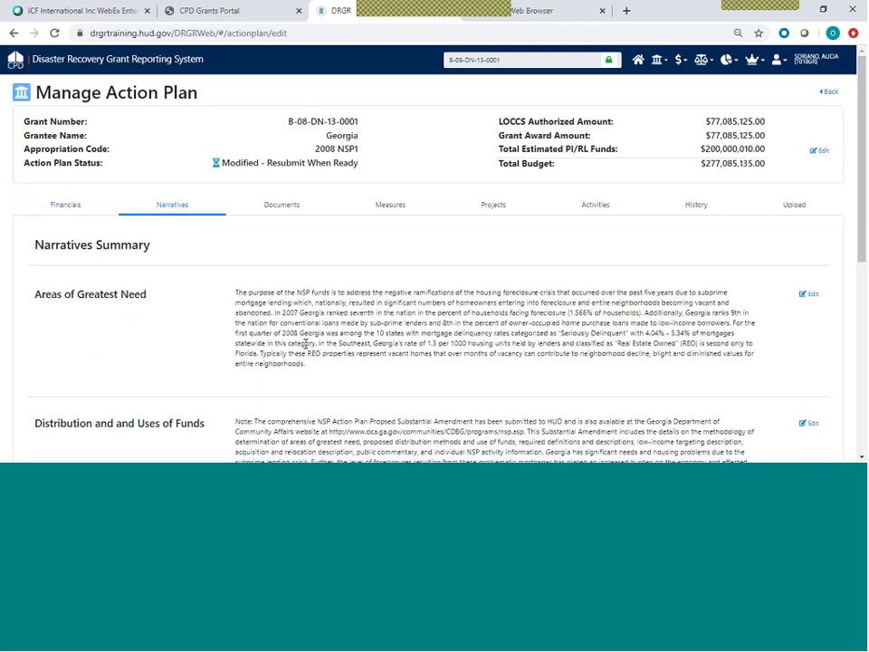
{"action": "scroll", "coordinate": [305, 344], "scroll_direction": "down", "scroll_amount": 2}
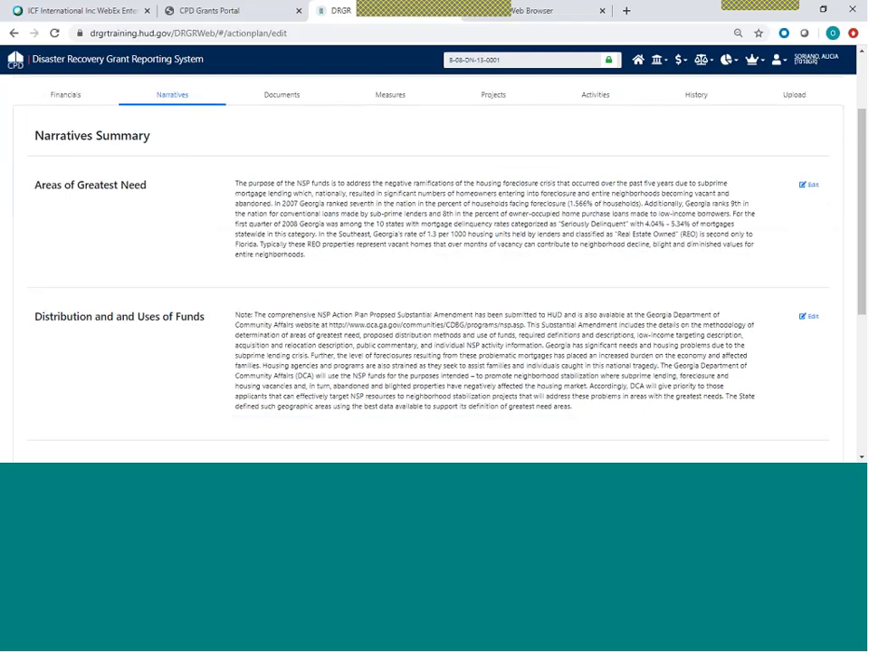
{"action": "scroll", "coordinate": [269, 360], "scroll_direction": "down", "scroll_amount": 3}
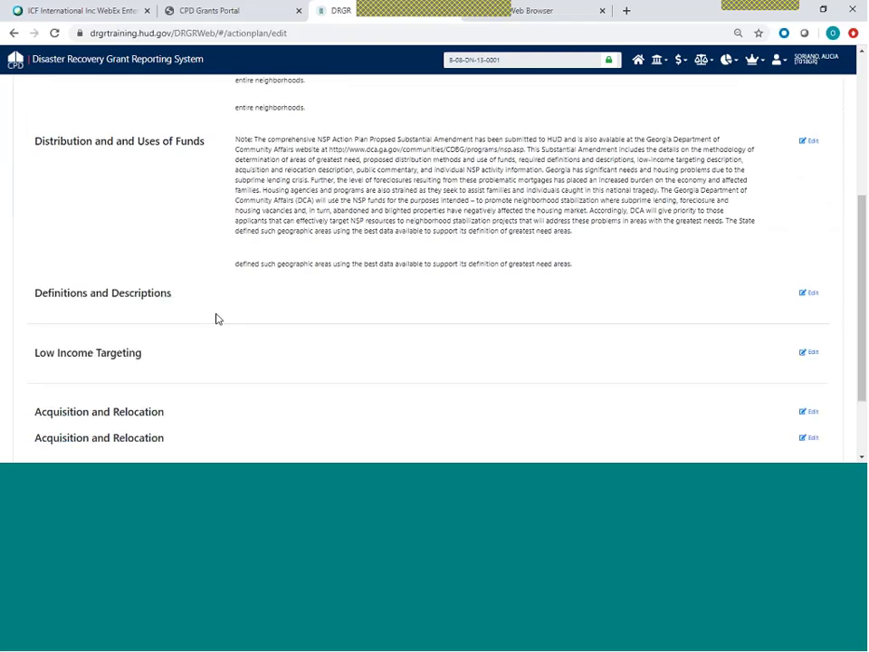
{"action": "scroll", "coordinate": [233, 359], "scroll_direction": "down", "scroll_amount": 2}
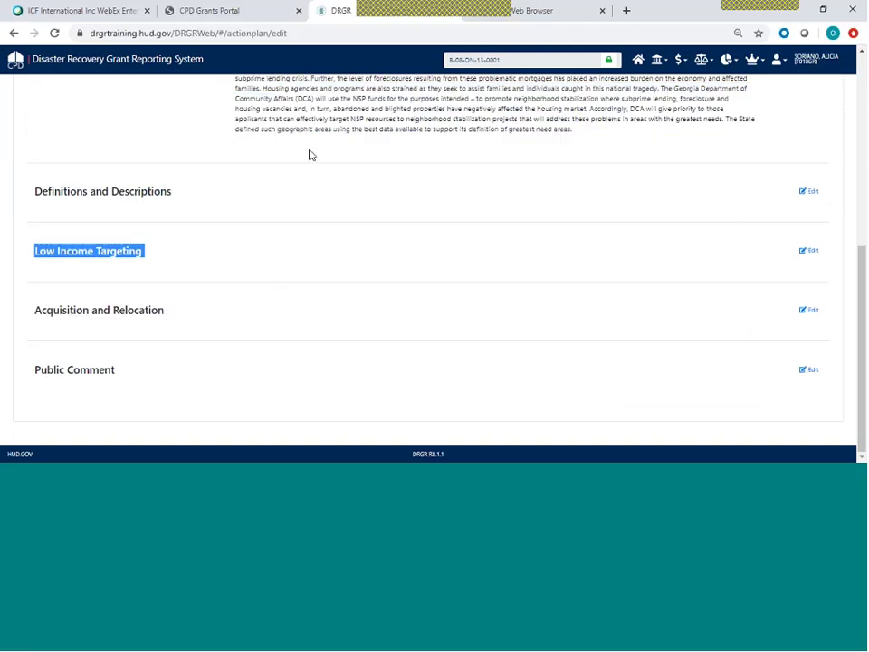
{"action": "scroll", "coordinate": [309, 155], "scroll_direction": "up", "scroll_amount": 5}
{"action": "scroll", "coordinate": [309, 155], "scroll_direction": "up", "scroll_amount": 3}
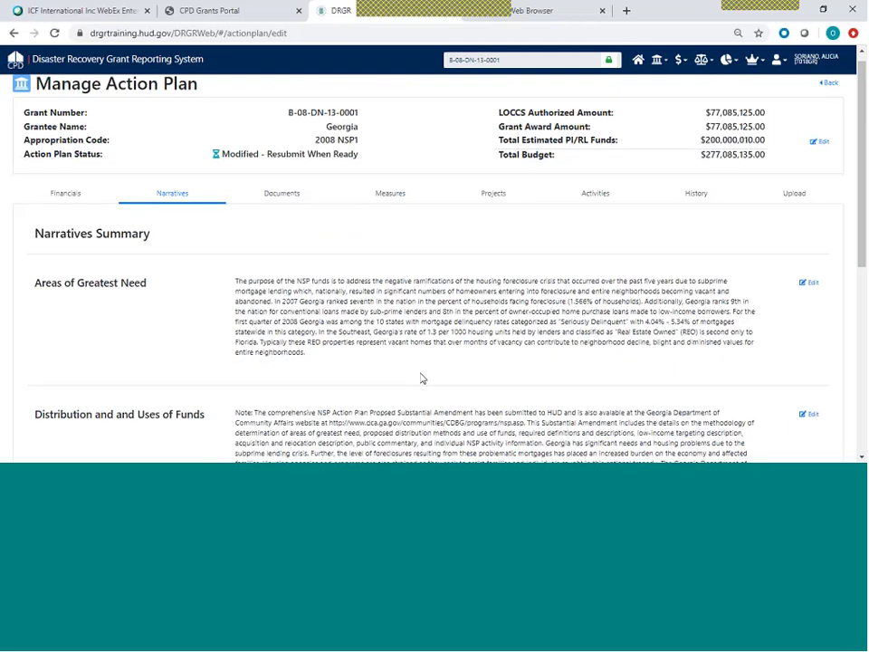
{"action": "scroll", "coordinate": [421, 376], "scroll_direction": "down", "scroll_amount": 5}
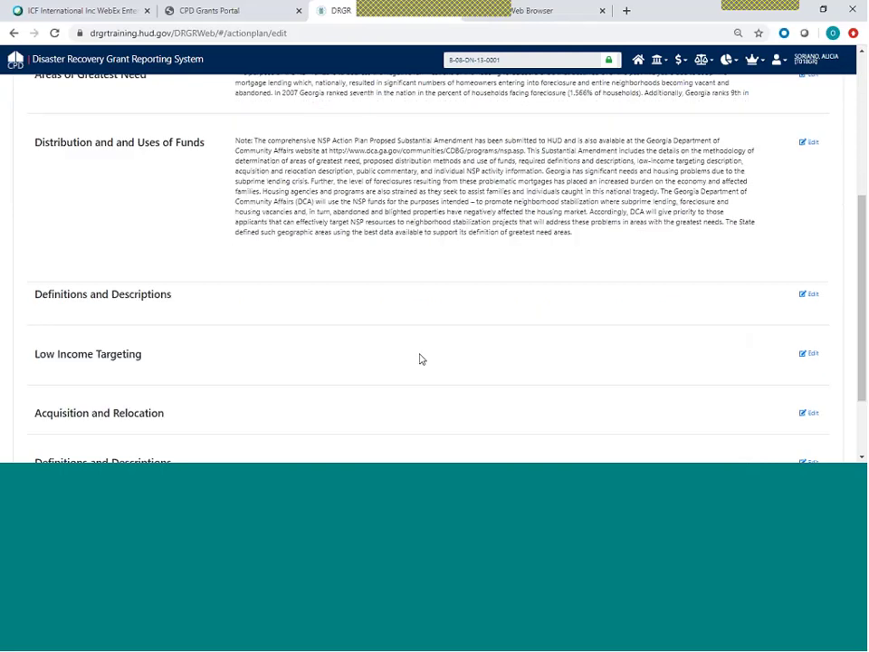
{"action": "scroll", "coordinate": [401, 392], "scroll_direction": "up", "scroll_amount": 5}
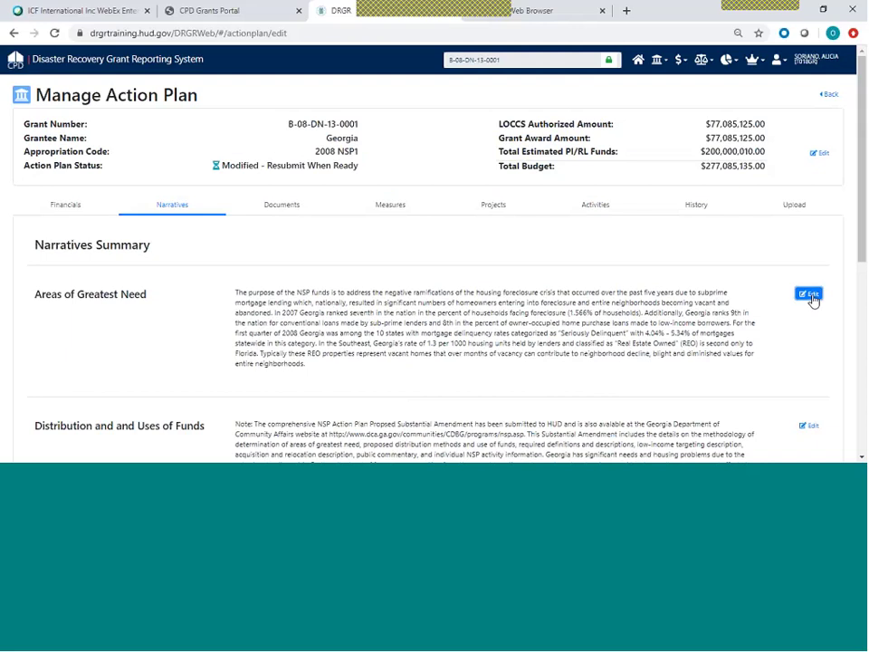
{"action": "left_click", "coordinate": [811, 299]}
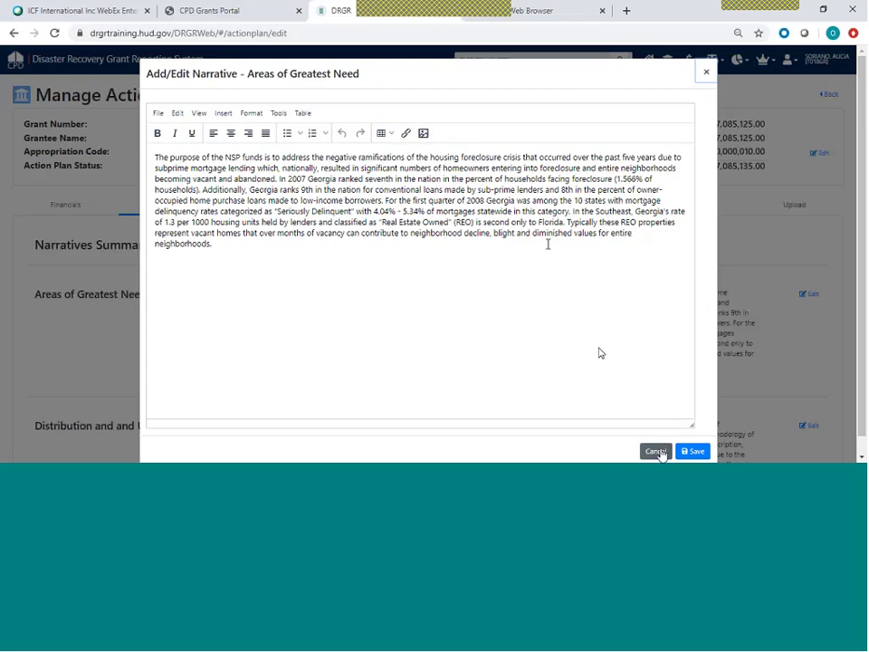
{"action": "left_click", "coordinate": [658, 451]}
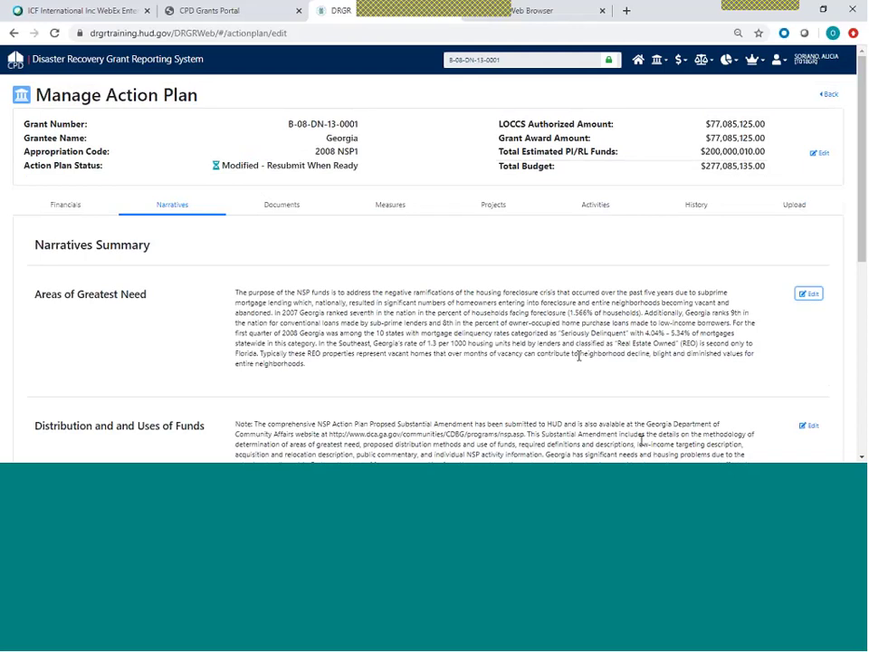
{"action": "scroll", "coordinate": [577, 353], "scroll_direction": "down", "scroll_amount": 3}
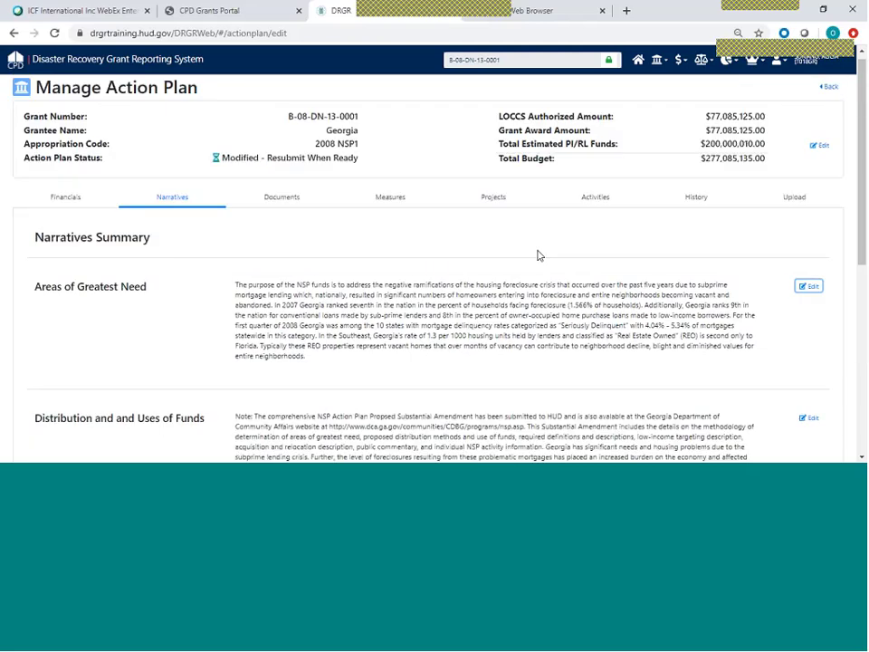
- On the Documents tab, start adding a supporting document, then cancel without attaching any file
{"action": "left_click", "coordinate": [294, 197]}
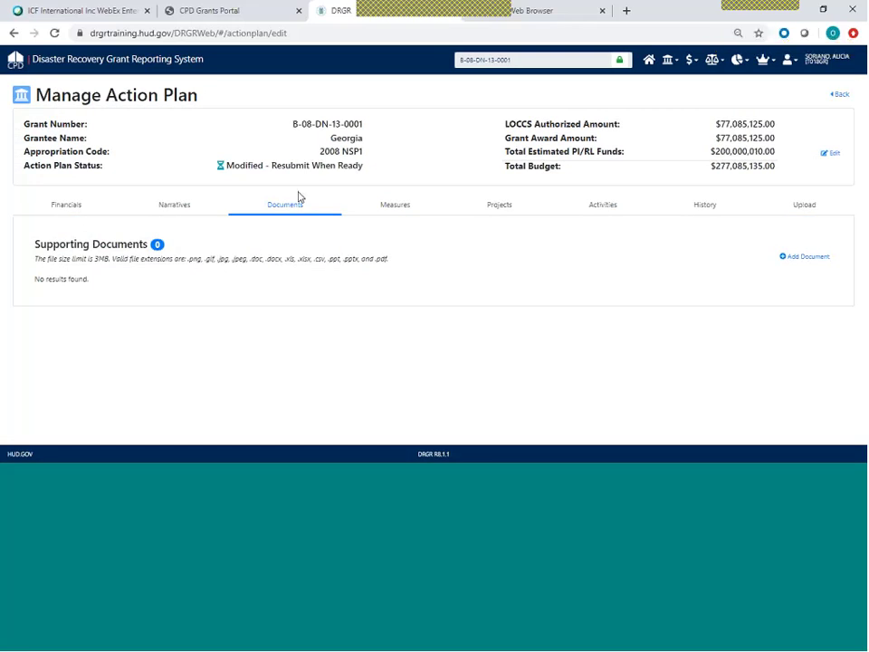
{"action": "left_click", "coordinate": [812, 257]}
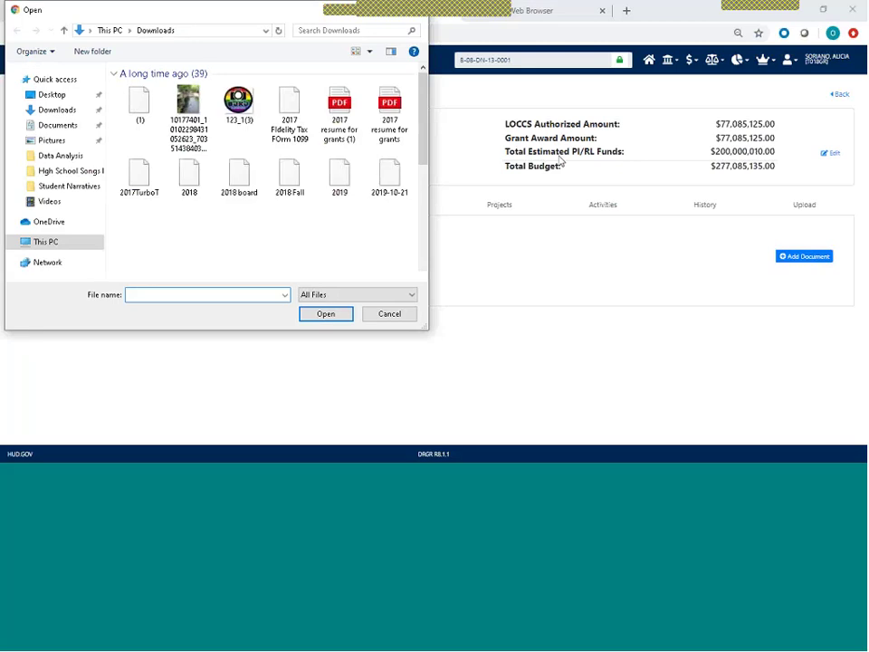
{"action": "left_click", "coordinate": [389, 314]}
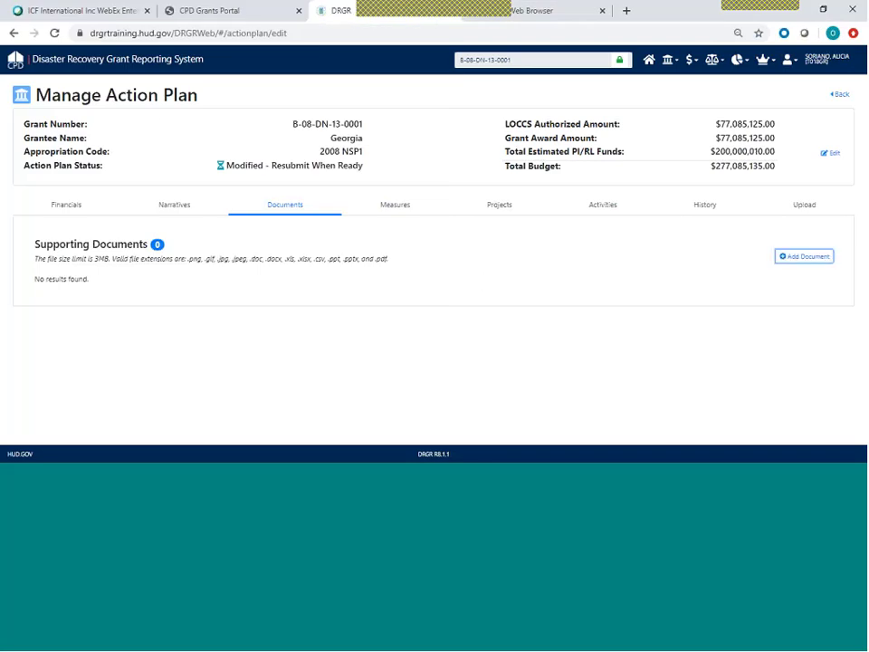
{"action": "left_click", "coordinate": [397, 207]}
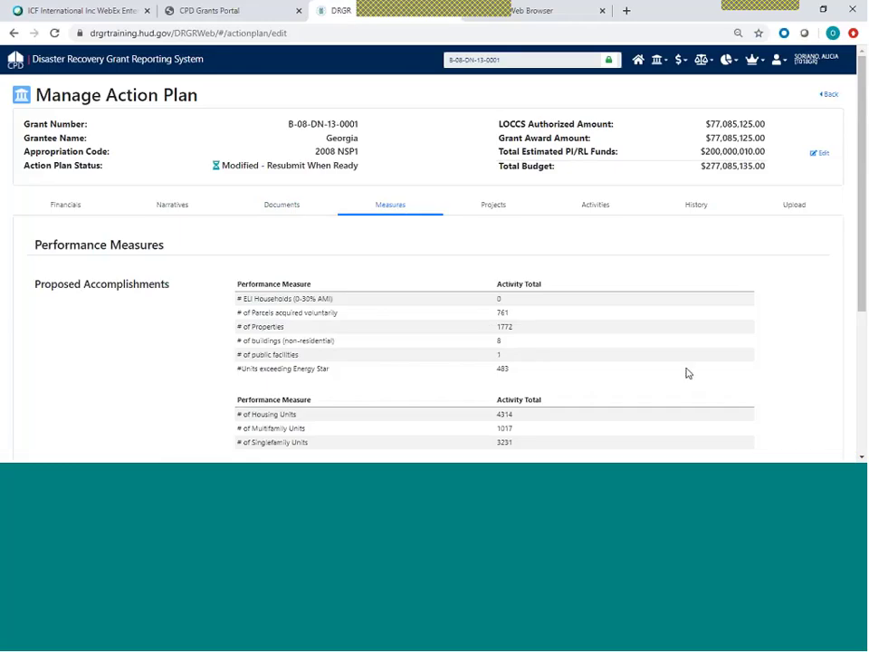
- Scroll through the proposed accomplishments and proposed beneficiaries tables, e.g. 1772 properties and 4314 housing units
{"action": "scroll", "coordinate": [688, 367], "scroll_direction": "down", "scroll_amount": 3}
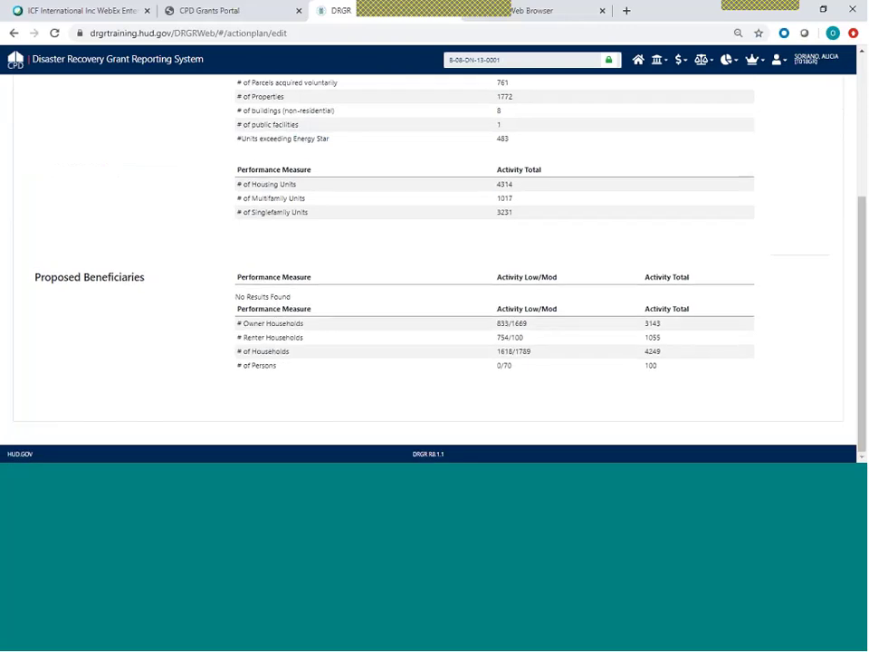
{"action": "scroll", "coordinate": [688, 357], "scroll_direction": "up", "scroll_amount": 5}
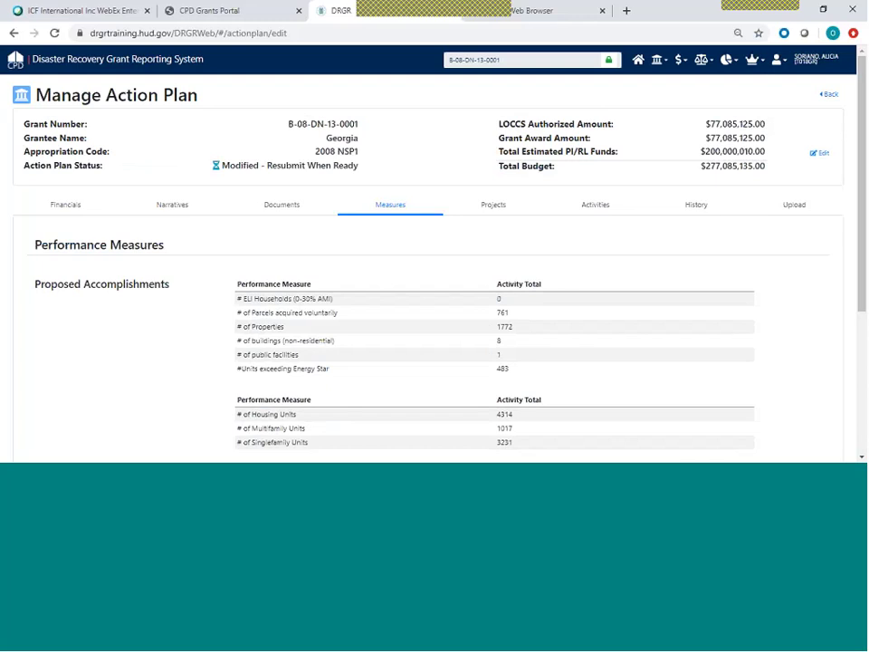
{"action": "left_click", "coordinate": [498, 210]}
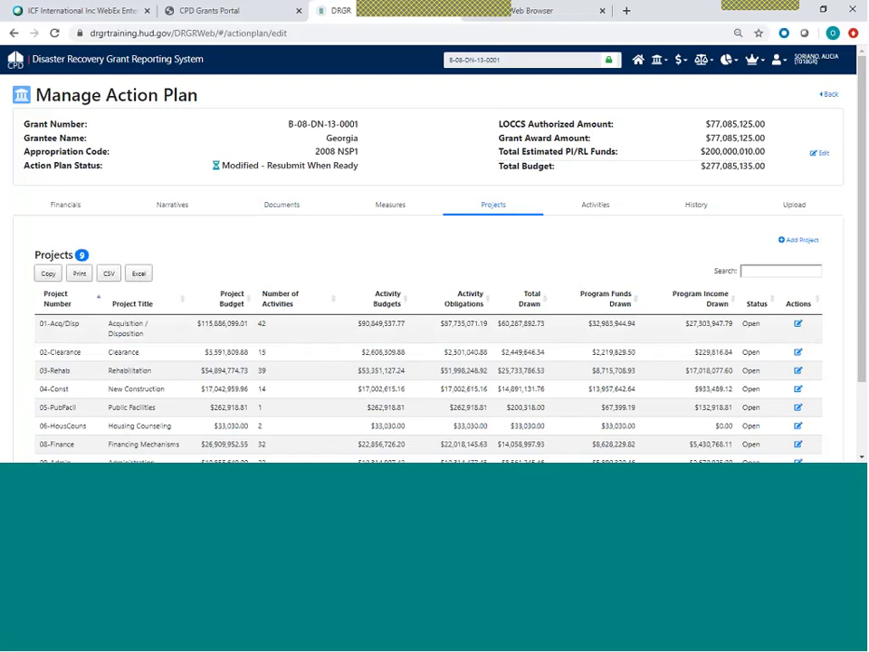
- Scroll through all nine projects, such as 01-Acq/Disp with a $115,686,099.01 budget and 42 activities
{"action": "scroll", "coordinate": [457, 393], "scroll_direction": "down", "scroll_amount": 2}
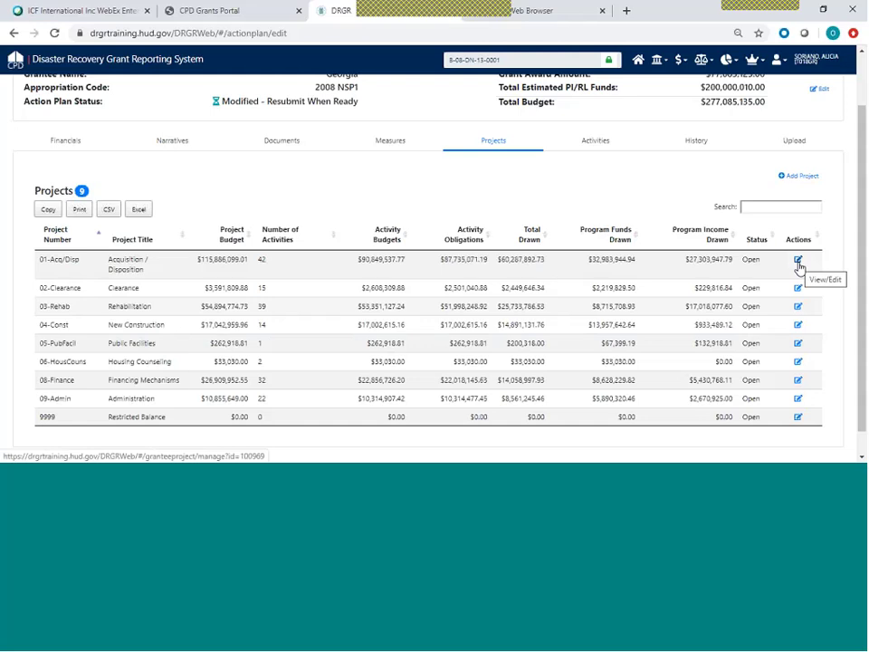
{"action": "left_click", "coordinate": [798, 260]}
{"action": "left_click", "coordinate": [797, 261]}
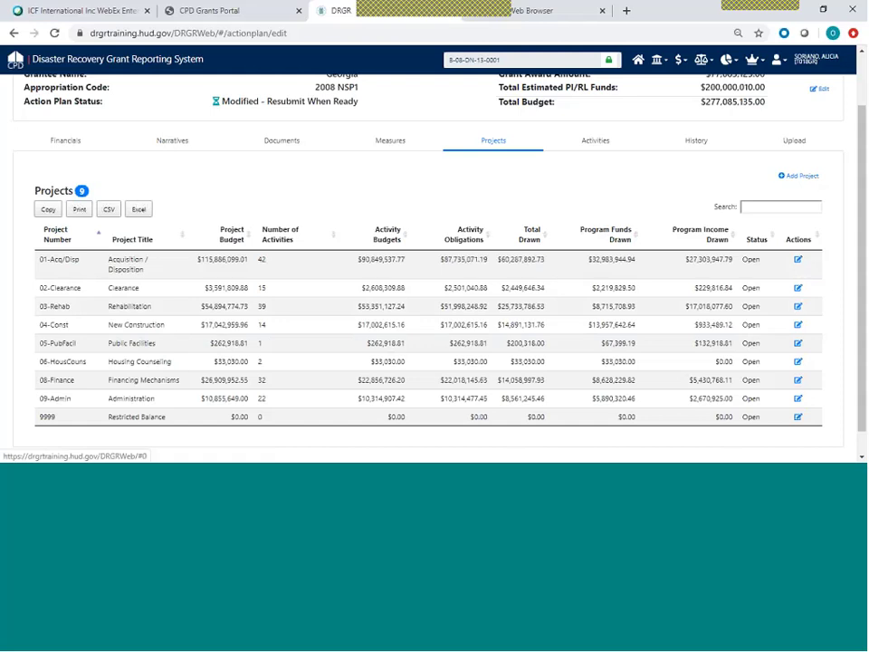
{"action": "left_click", "coordinate": [596, 143]}
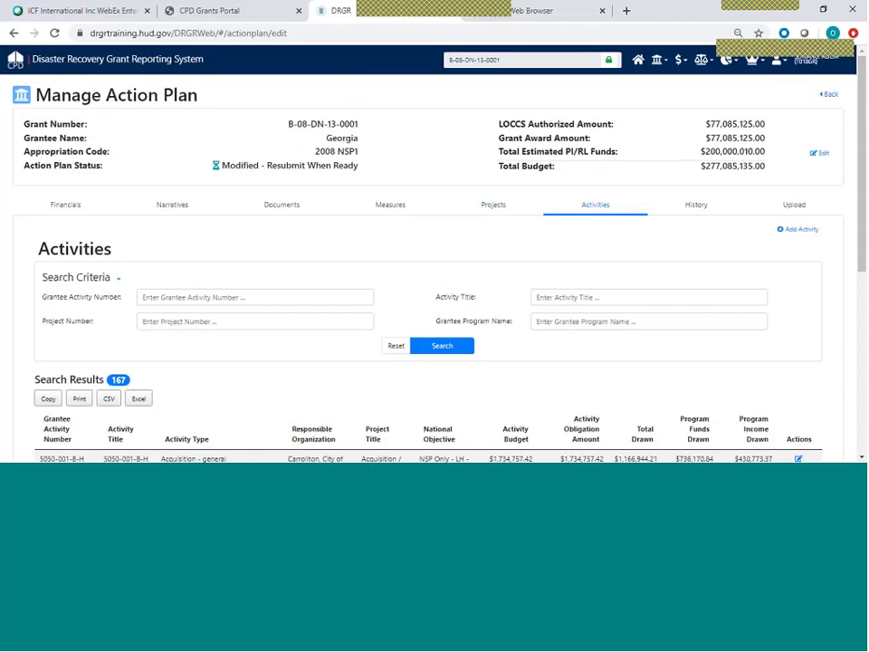
- Scroll through the 167 activity search results in the Search Results table
{"action": "scroll", "coordinate": [665, 340], "scroll_direction": "down", "scroll_amount": 3}
{"action": "scroll", "coordinate": [665, 339], "scroll_direction": "down", "scroll_amount": 2}
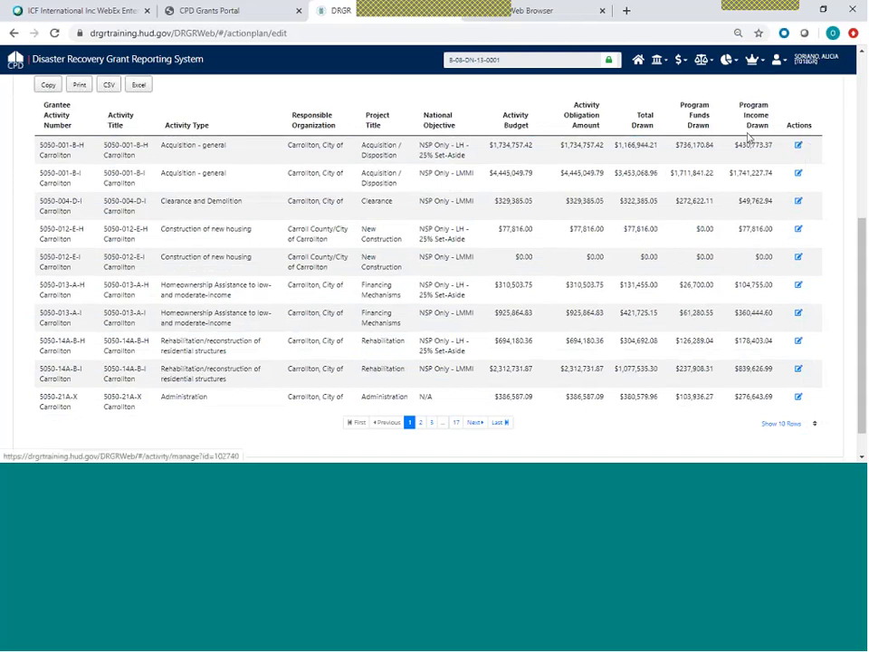
{"action": "scroll", "coordinate": [724, 183], "scroll_direction": "up", "scroll_amount": 5}
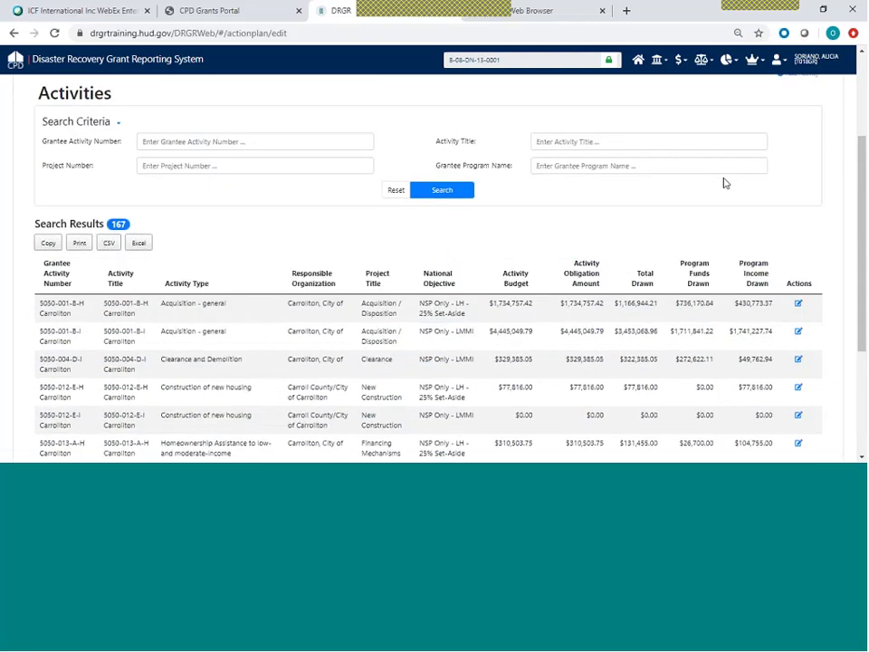
{"action": "scroll", "coordinate": [724, 183], "scroll_direction": "up", "scroll_amount": 2}
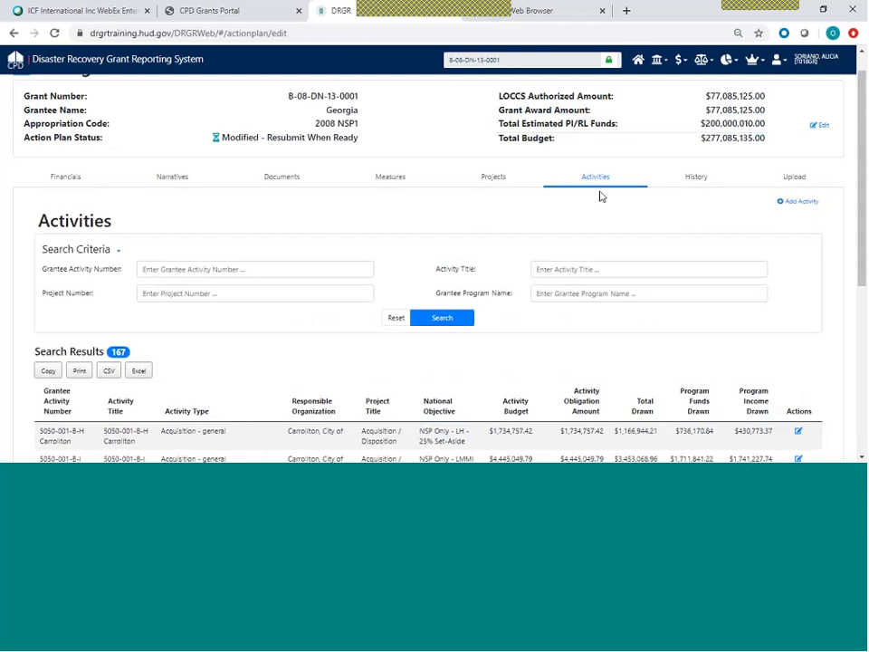
{"action": "left_click", "coordinate": [691, 177]}
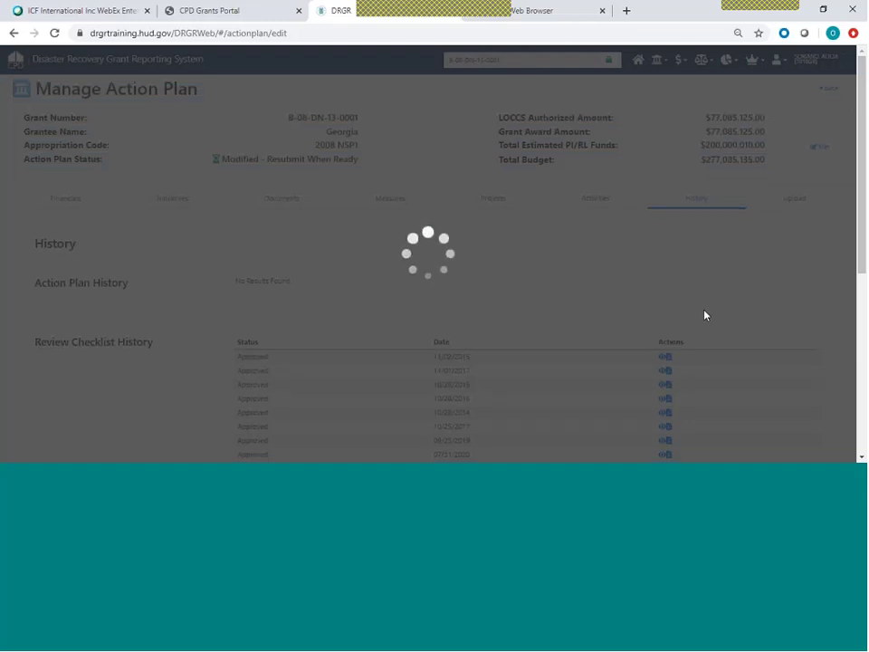
- Review the Action Plan History and Review Checklist History, then go to the Upload tab
{"action": "scroll", "coordinate": [715, 317], "scroll_direction": "down", "scroll_amount": 2}
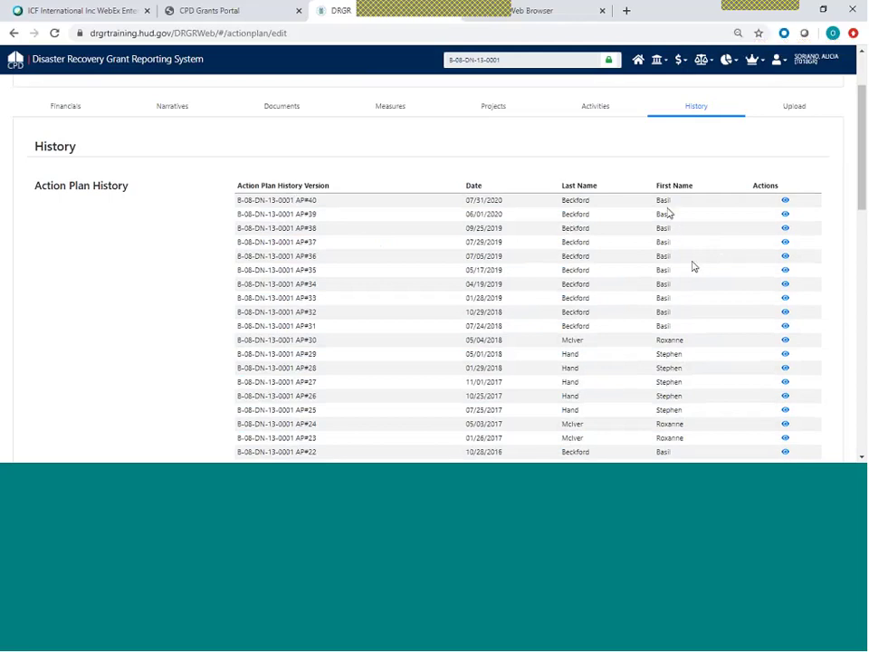
{"action": "scroll", "coordinate": [670, 210], "scroll_direction": "up", "scroll_amount": 2}
{"action": "left_click", "coordinate": [795, 207]}
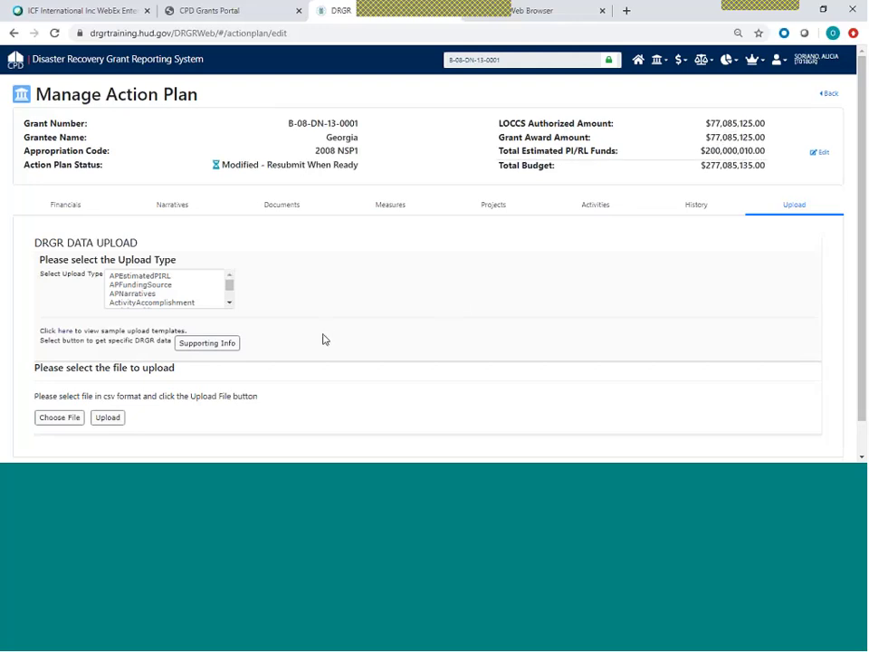
{"action": "scroll", "coordinate": [303, 372], "scroll_direction": "down", "scroll_amount": 1}
{"action": "scroll", "coordinate": [304, 373], "scroll_direction": "up", "scroll_amount": 1}
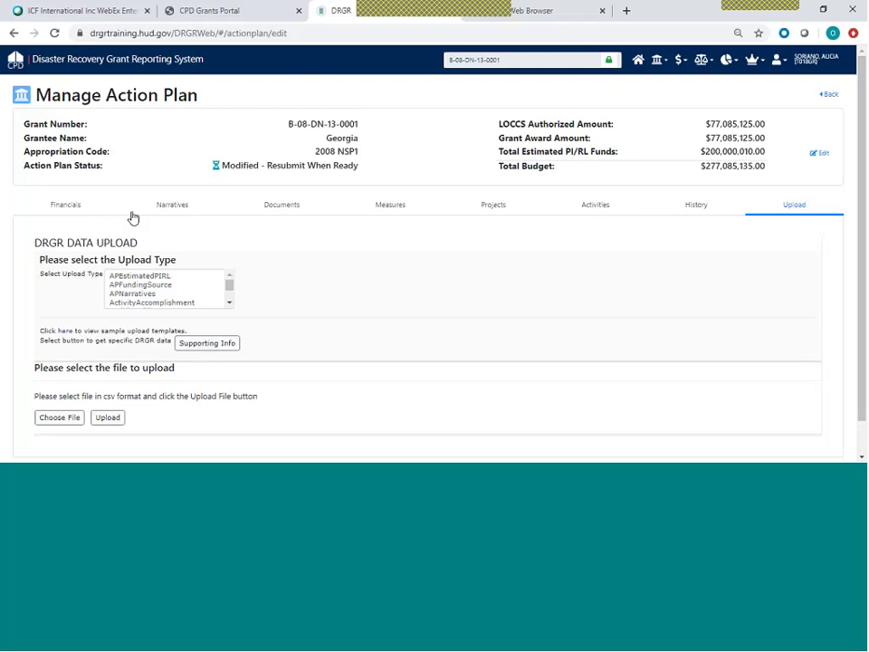
- Go back to the Projects list, open the Acquisition / Disposition project, and show the Manage My Grants menu
{"action": "left_click", "coordinate": [490, 215]}
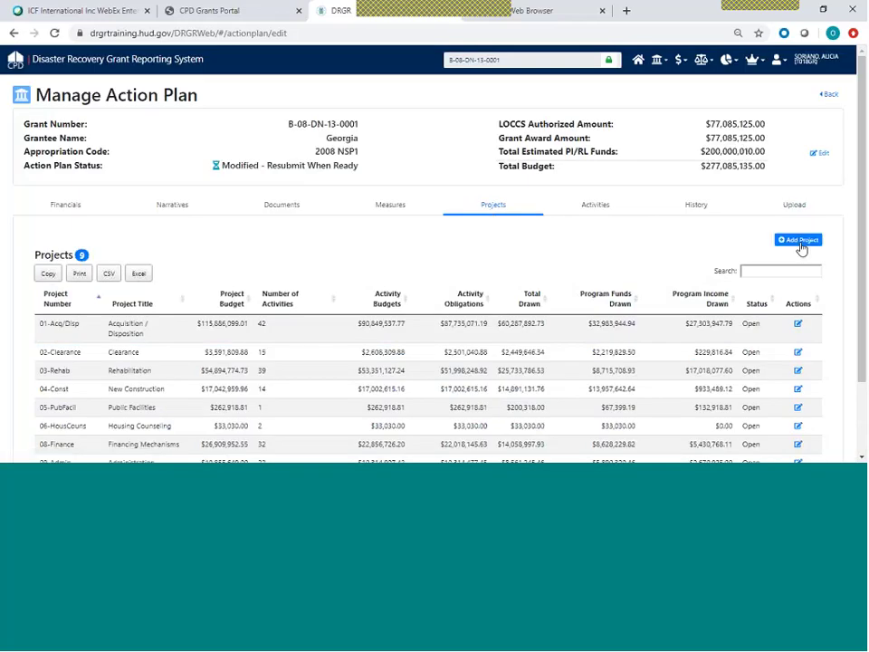
{"action": "left_click", "coordinate": [798, 327]}
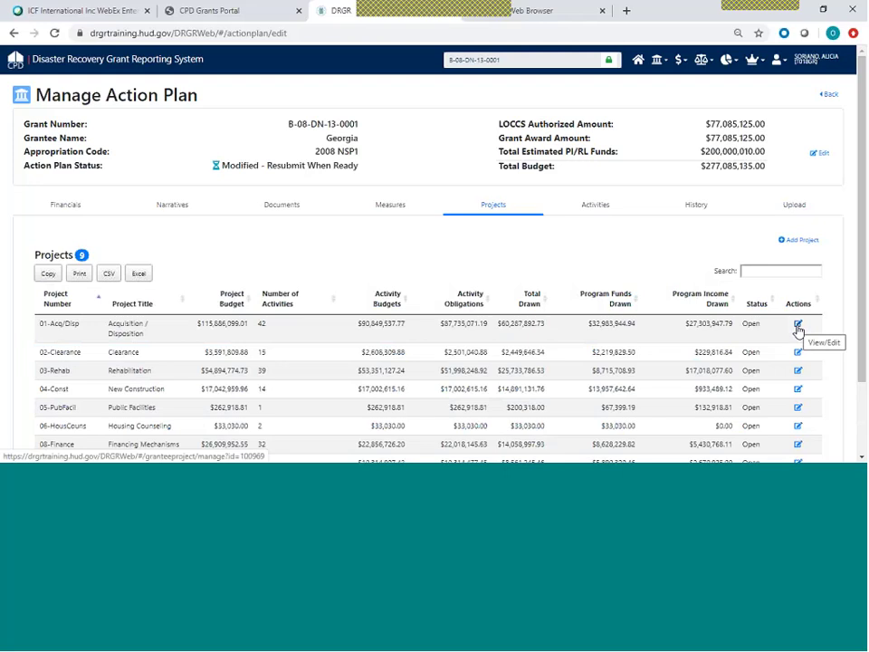
{"action": "left_click", "coordinate": [798, 325]}
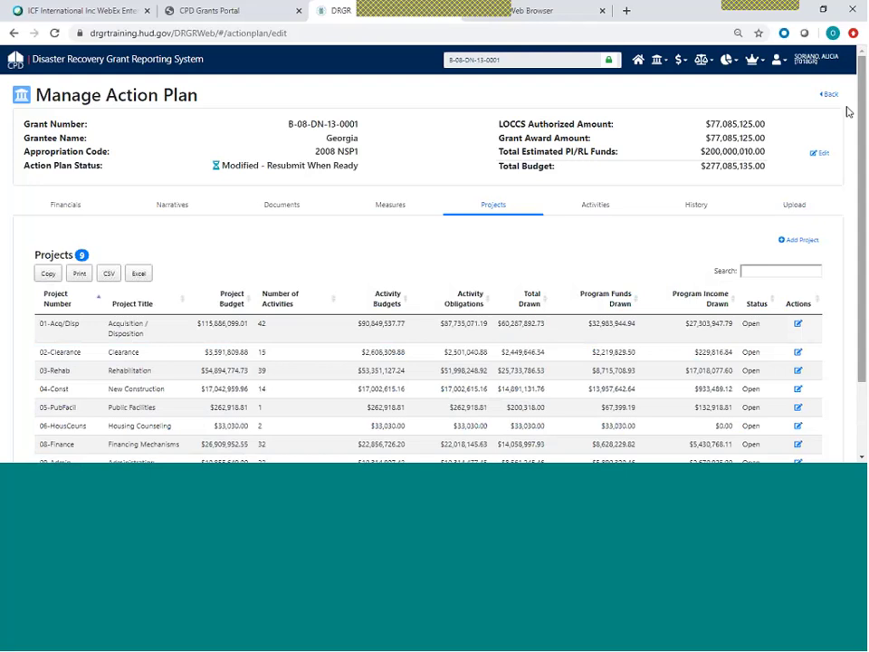
{"action": "left_click", "coordinate": [666, 66]}
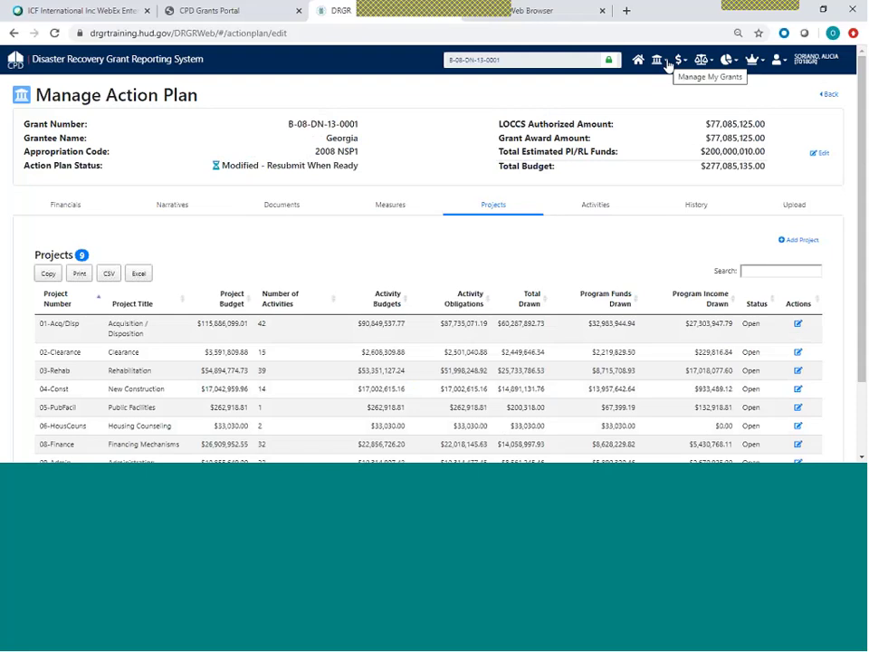
{"action": "left_click", "coordinate": [666, 64]}
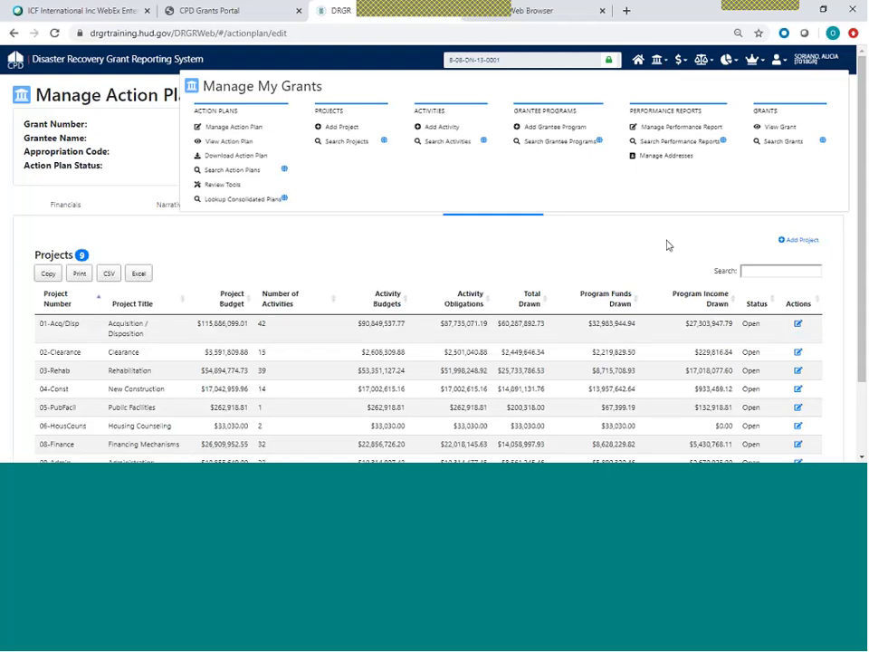
{"action": "left_click", "coordinate": [807, 242]}
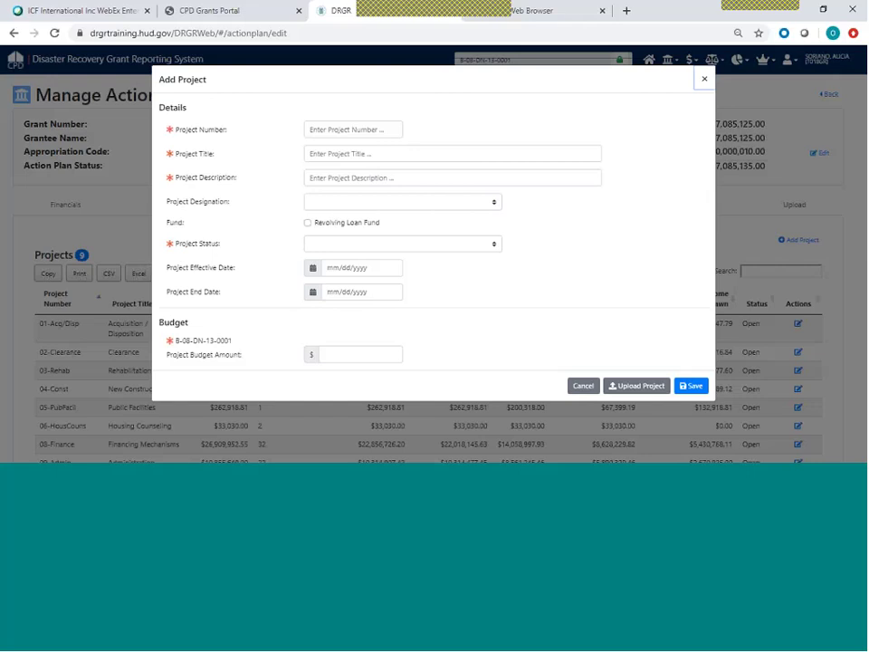
{"action": "left_click", "coordinate": [332, 355]}
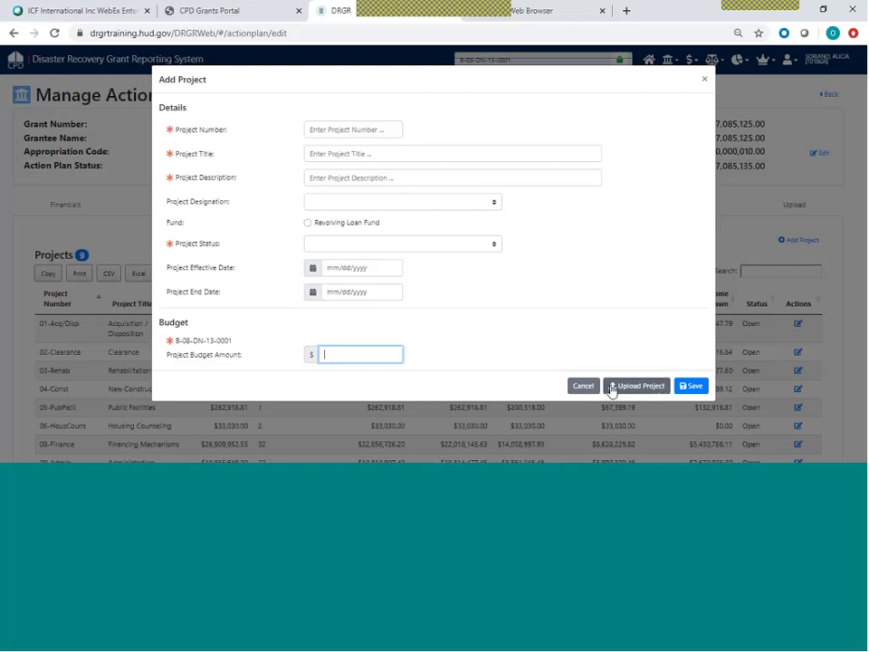
{"action": "left_click", "coordinate": [585, 386]}
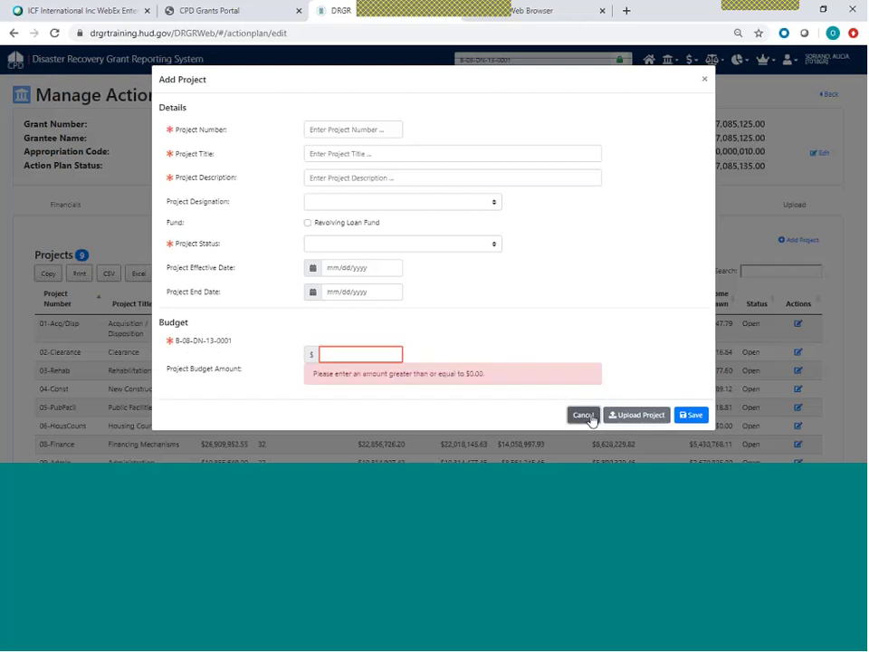
{"action": "left_click", "coordinate": [584, 414]}
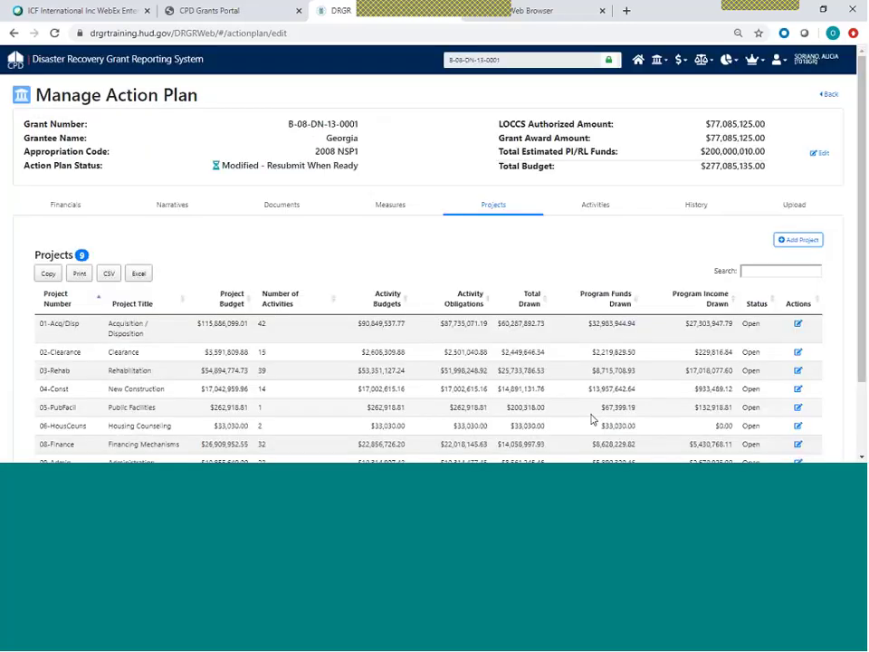
- Change the locked grant to 2017 HIM B-18-DP-13-0001 and go to its action plan
{"action": "left_click", "coordinate": [609, 60]}
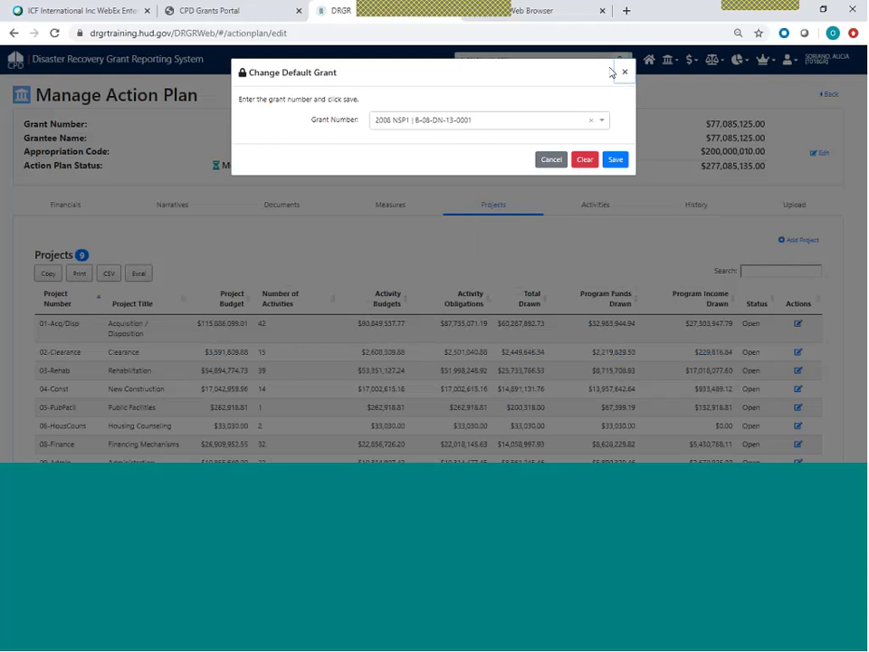
{"action": "left_click", "coordinate": [601, 123]}
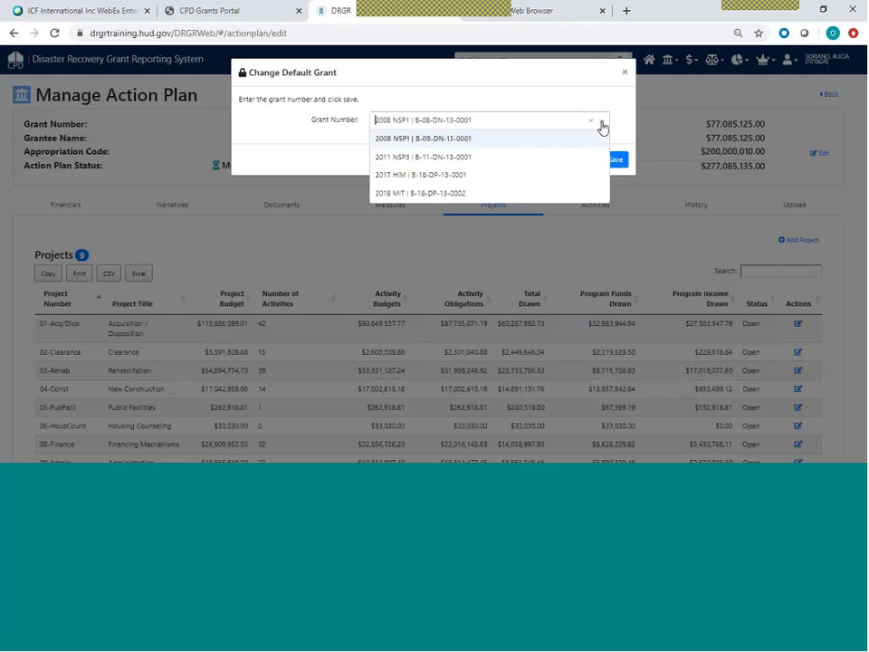
{"action": "left_click", "coordinate": [449, 176]}
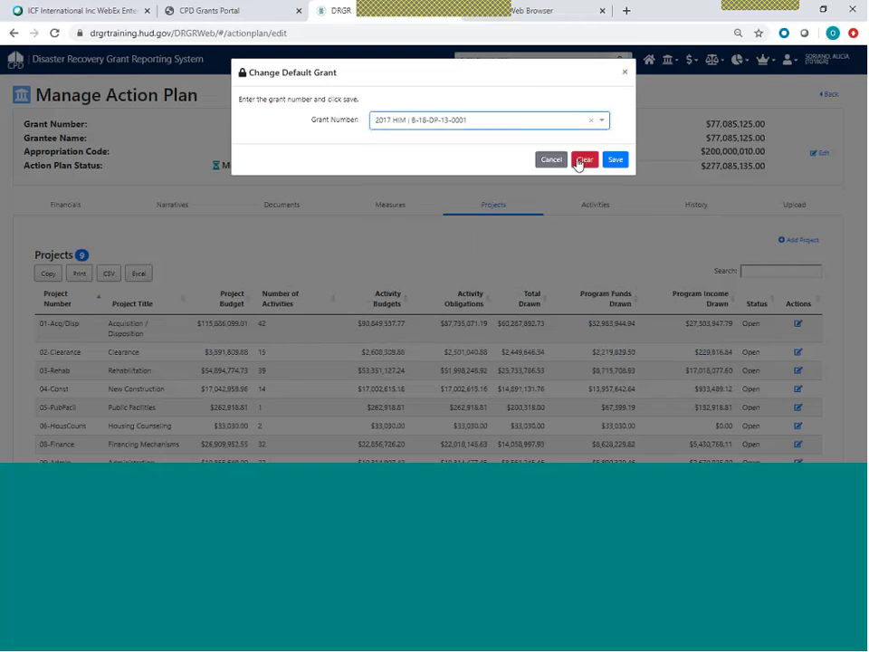
{"action": "left_click", "coordinate": [613, 161]}
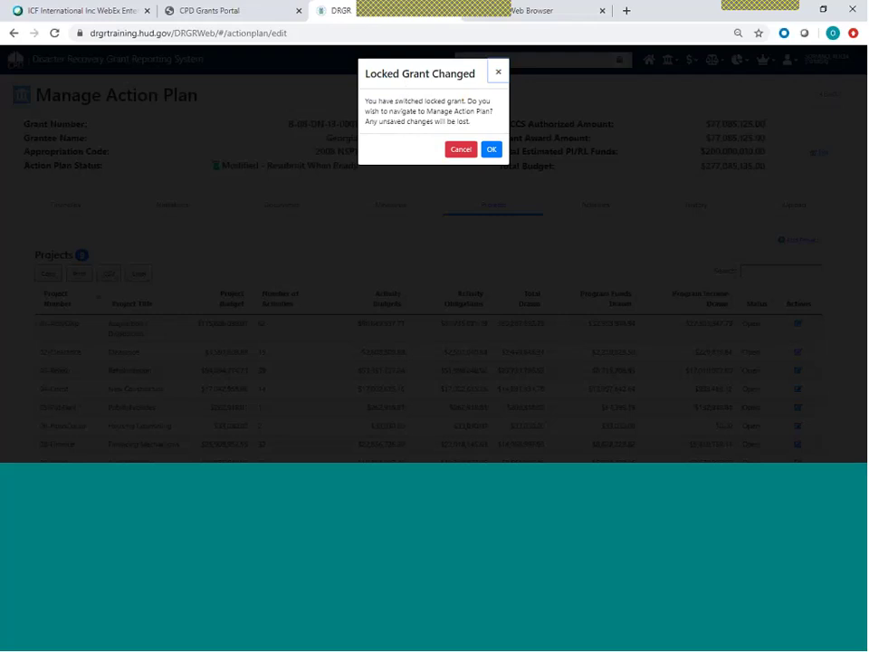
{"action": "left_click", "coordinate": [490, 150]}
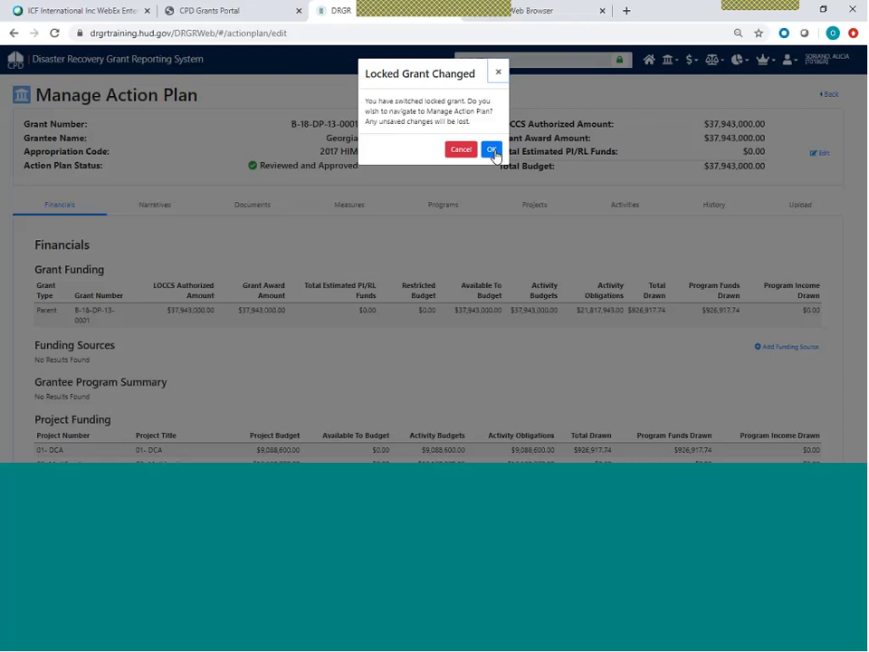
{"action": "left_click", "coordinate": [492, 150]}
{"action": "left_click", "coordinate": [498, 74]}
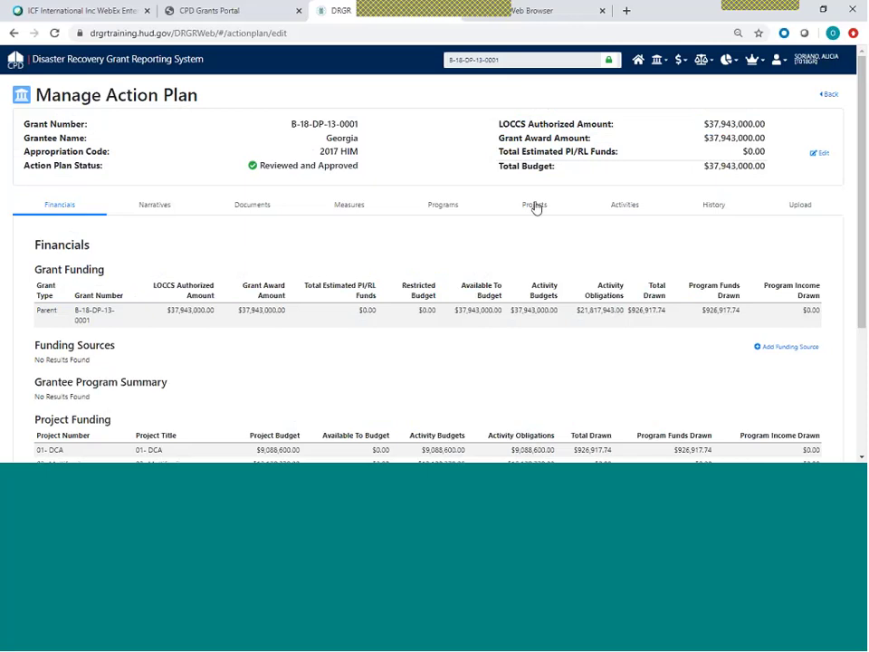
- Start a new project for the 2017 HIM grant and place the cursor in Project Budget Amount
{"action": "left_click", "coordinate": [535, 205]}
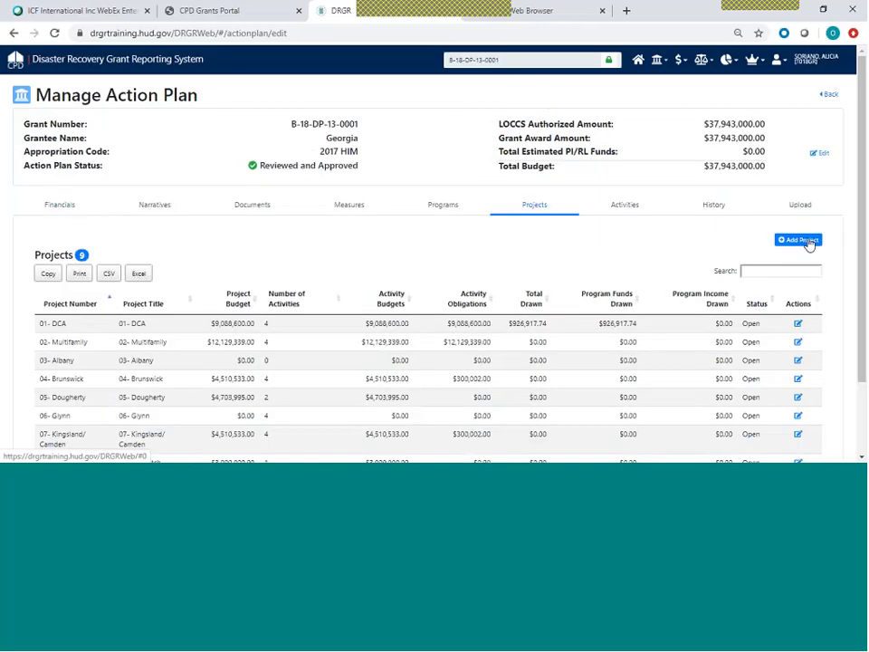
{"action": "left_click", "coordinate": [800, 240]}
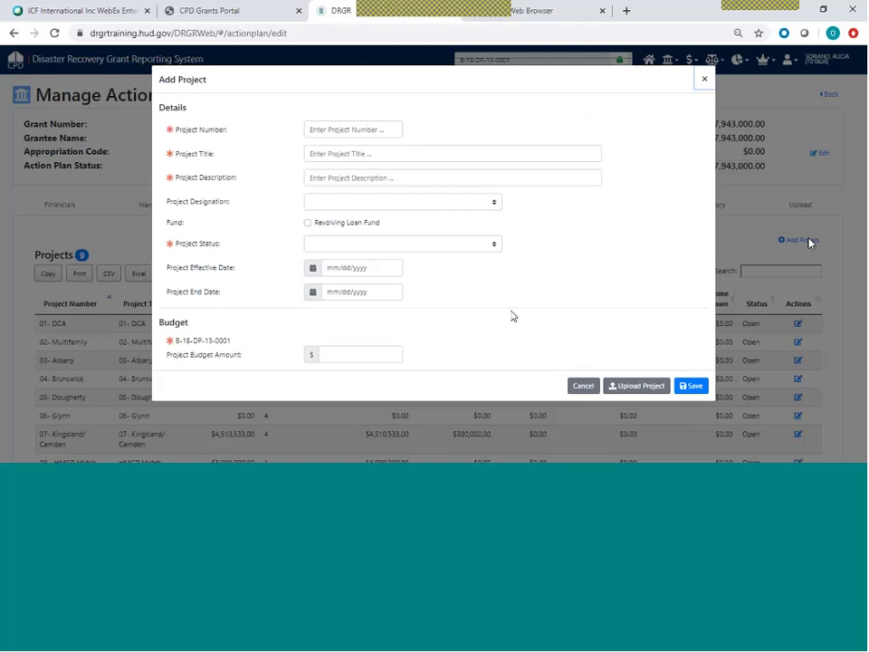
{"action": "triple_click", "coordinate": [457, 346]}
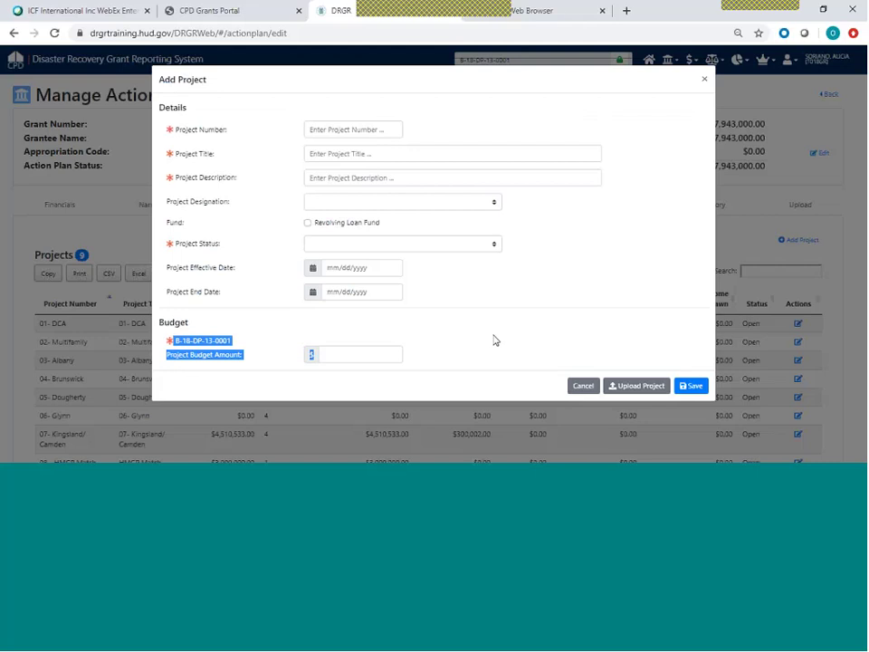
{"action": "left_click", "coordinate": [492, 340]}
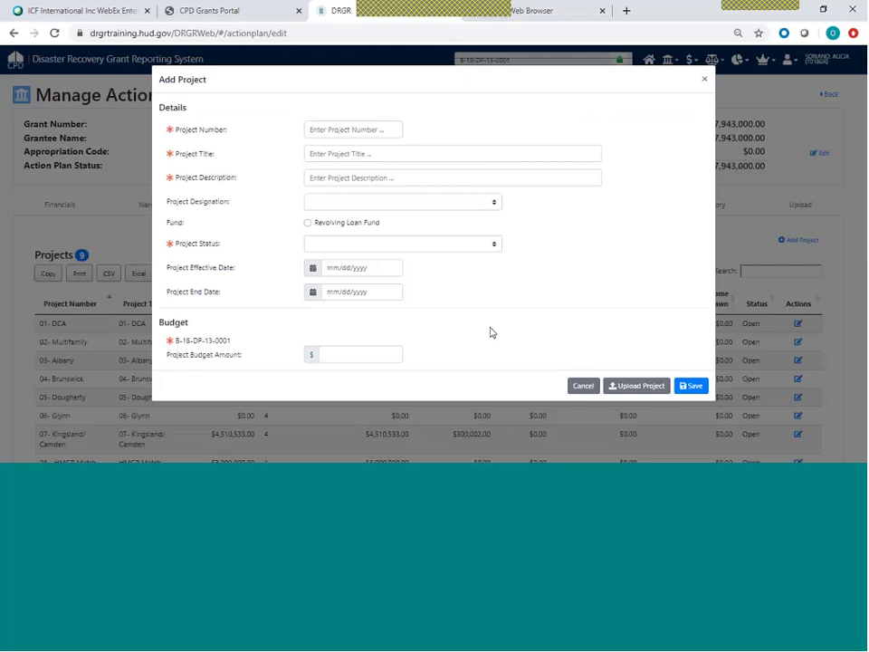
{"action": "left_click", "coordinate": [373, 355]}
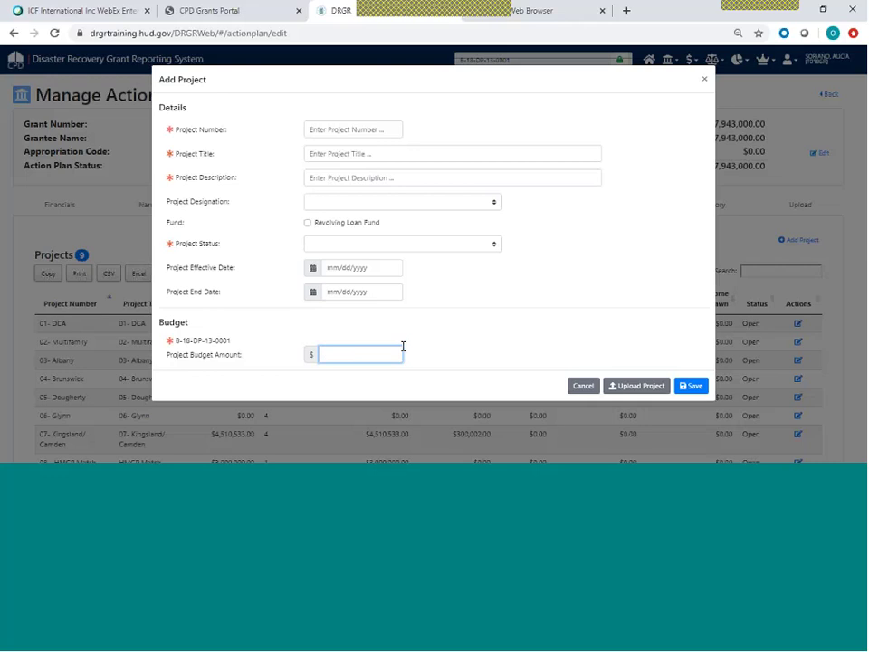
- Leave Project Budget Amount blank so its required-amount warning appears, then refocus the field
{"action": "left_click", "coordinate": [586, 388]}
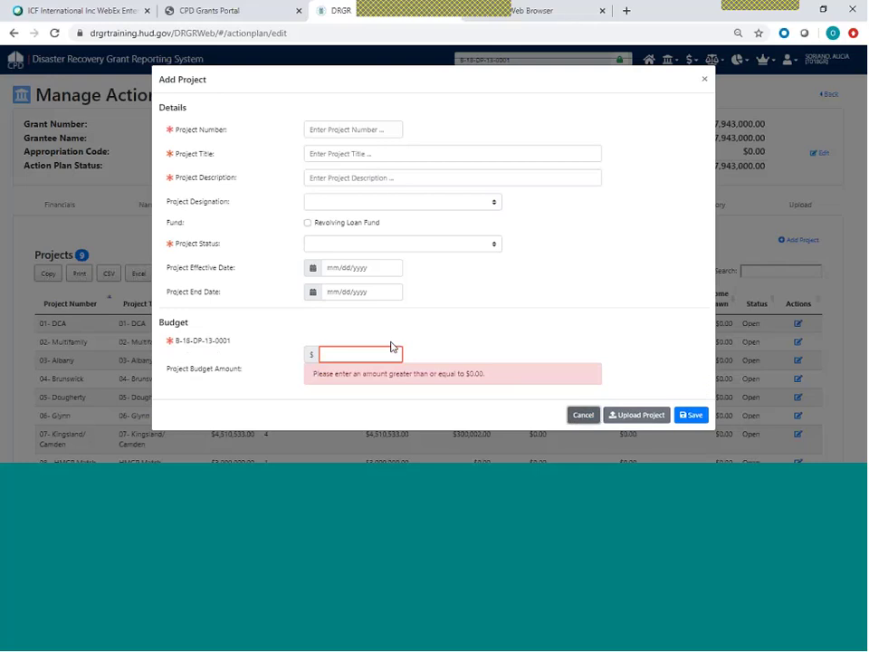
{"action": "left_click", "coordinate": [391, 350]}
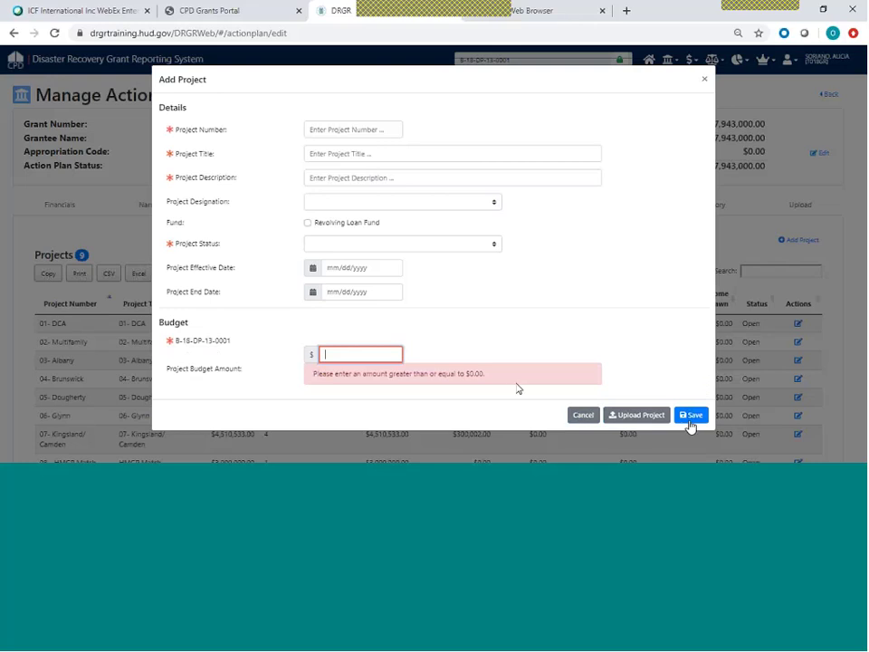
- Cancel the unfinished project and look over the action plan's nine existing projects
{"action": "left_click", "coordinate": [583, 415]}
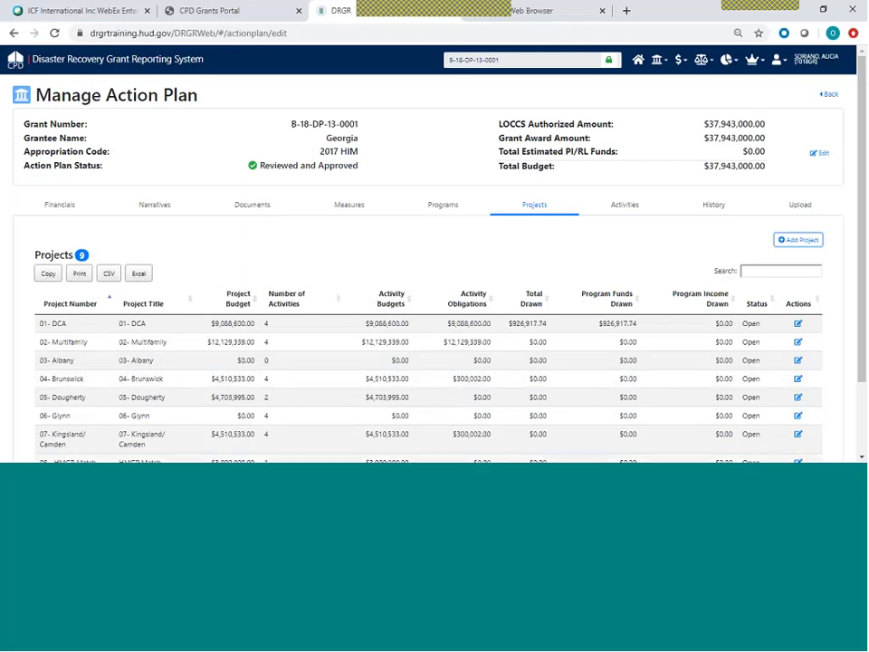
{"action": "scroll", "coordinate": [346, 279], "scroll_direction": "down", "scroll_amount": 1}
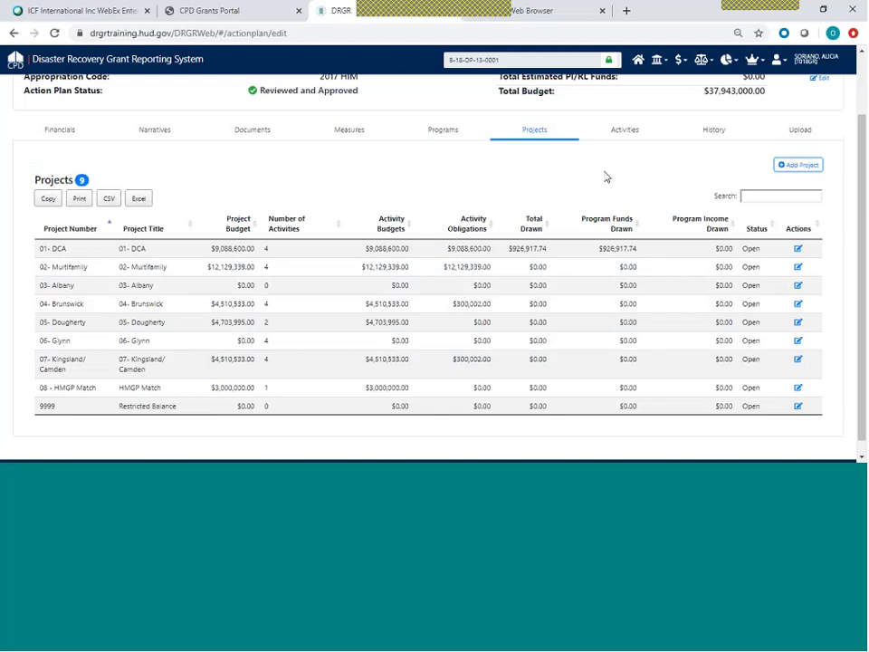
{"action": "left_click", "coordinate": [765, 196]}
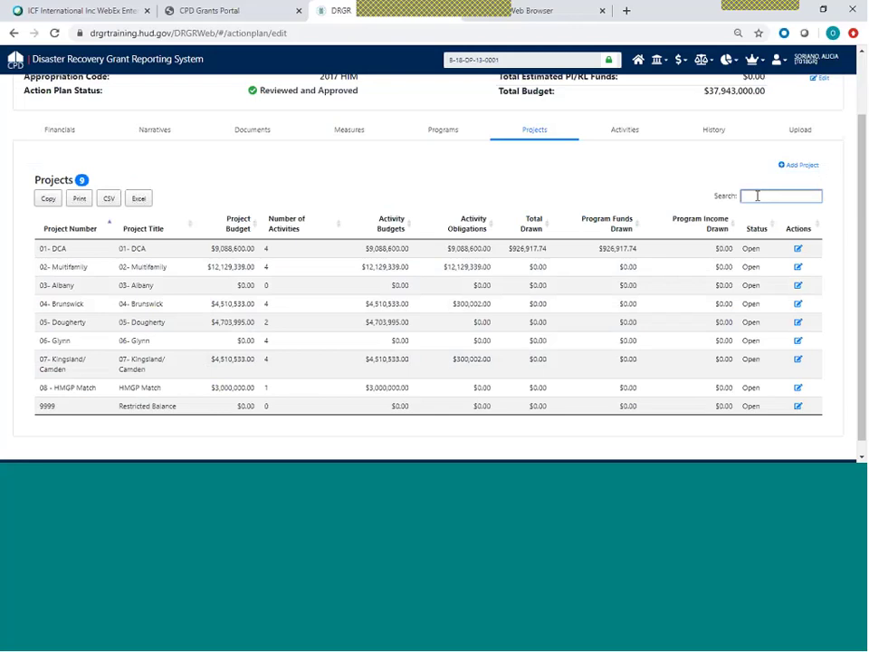
{"action": "scroll", "coordinate": [659, 179], "scroll_direction": "up", "scroll_amount": 1}
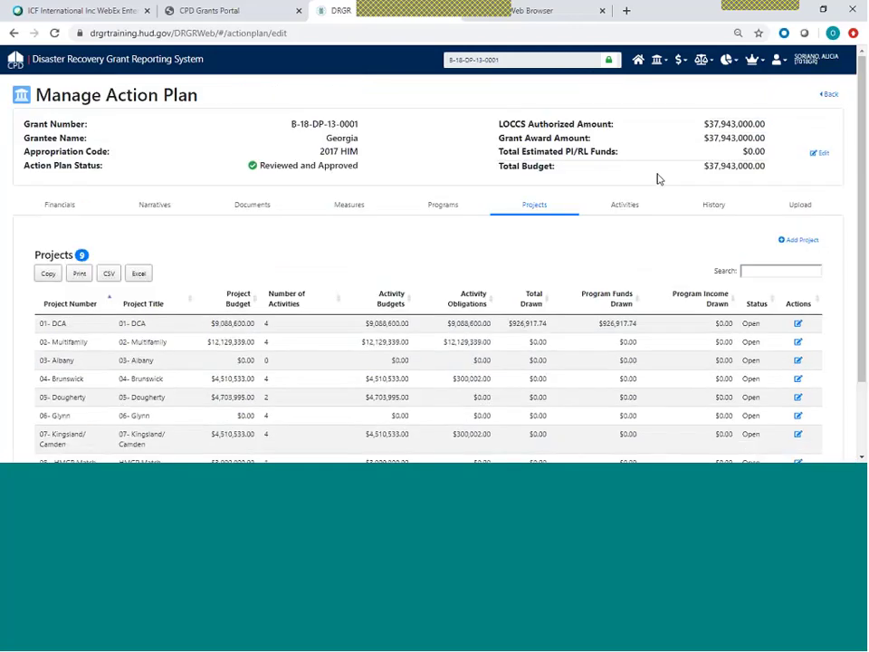
{"action": "mouse_move", "coordinate": [666, 65]}
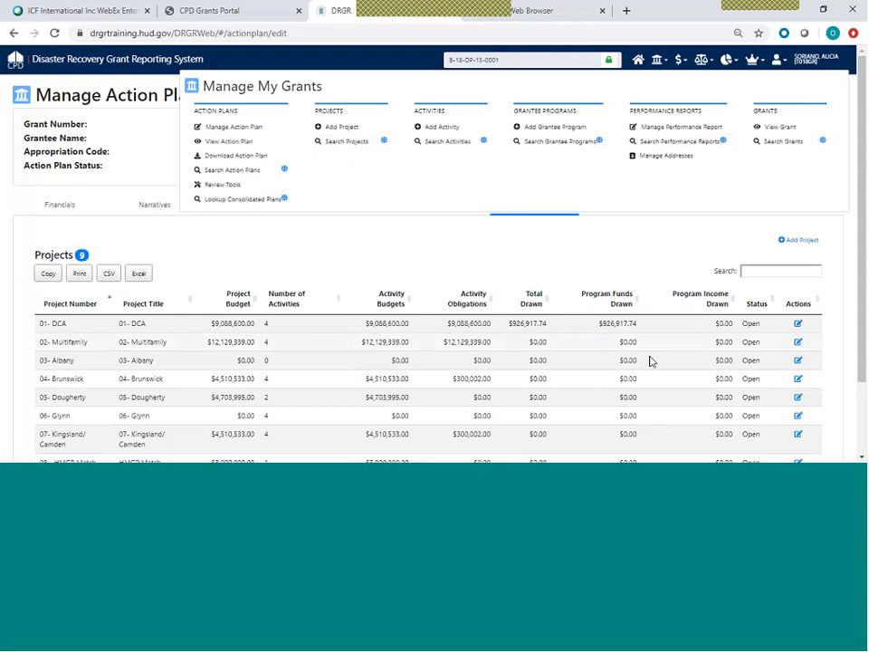
- Open the 02- Multifamily project and review its Details, Measures and Activities tabs
{"action": "left_click", "coordinate": [799, 346]}
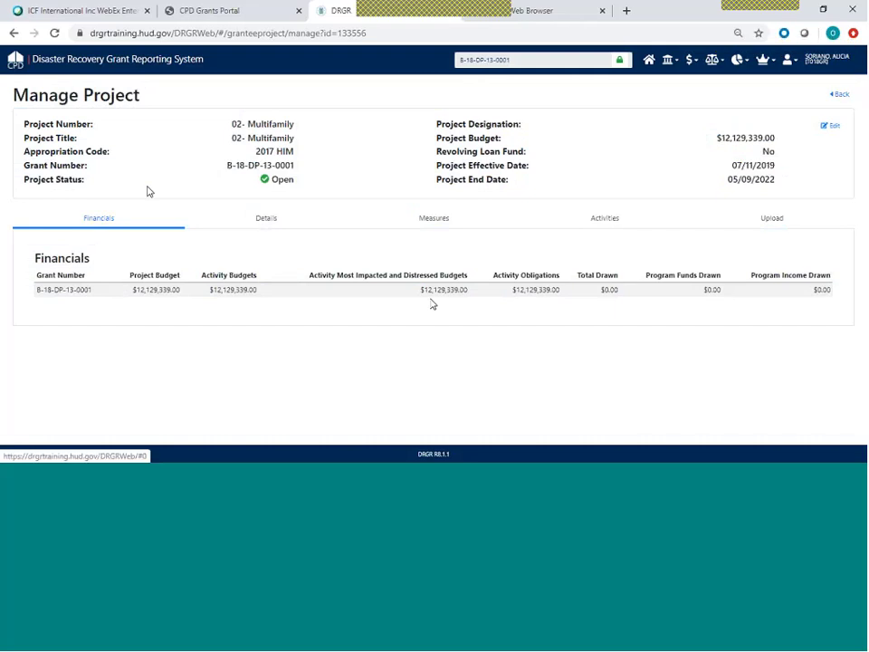
{"action": "left_click", "coordinate": [275, 224]}
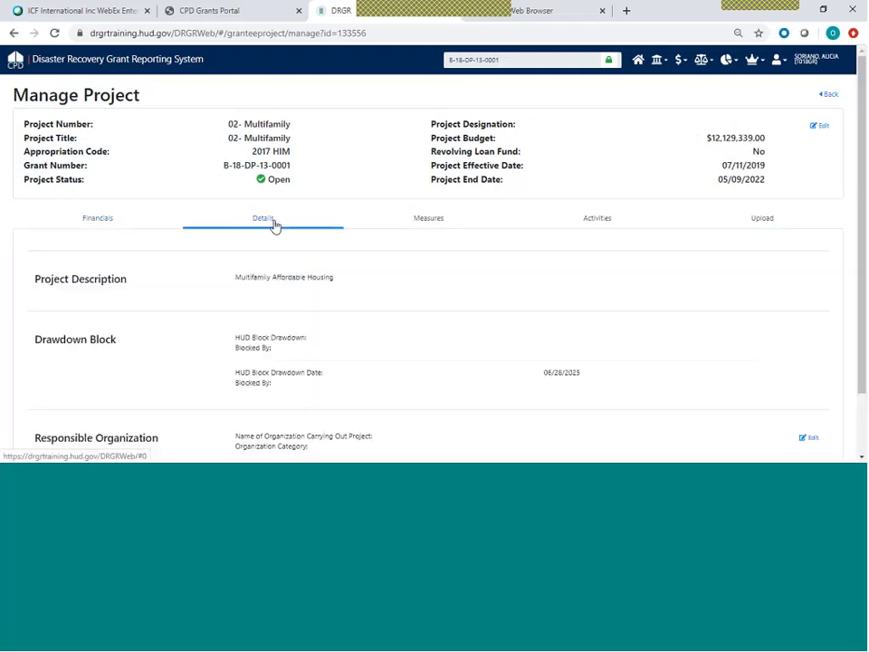
{"action": "left_click", "coordinate": [429, 222]}
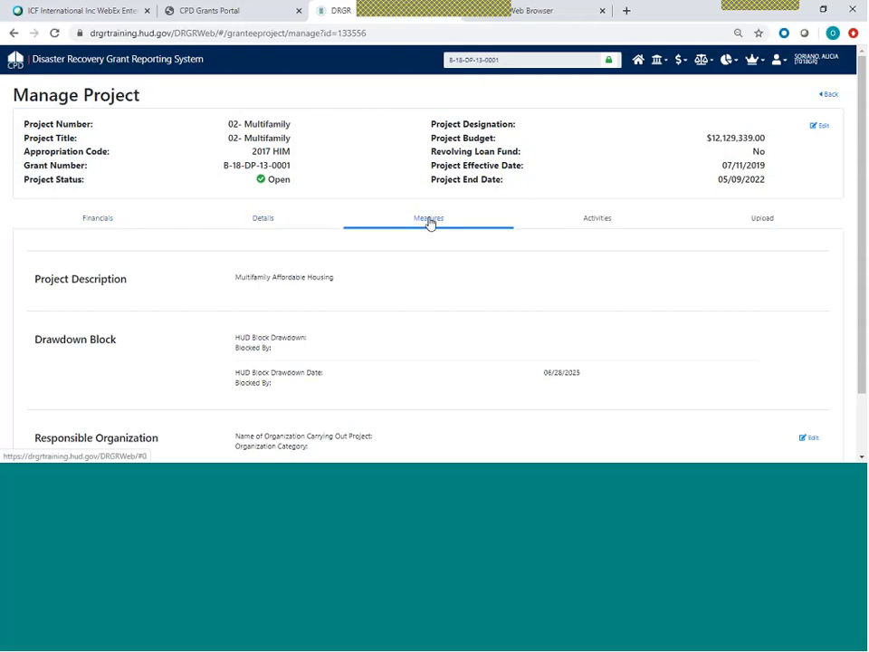
{"action": "left_click", "coordinate": [599, 219]}
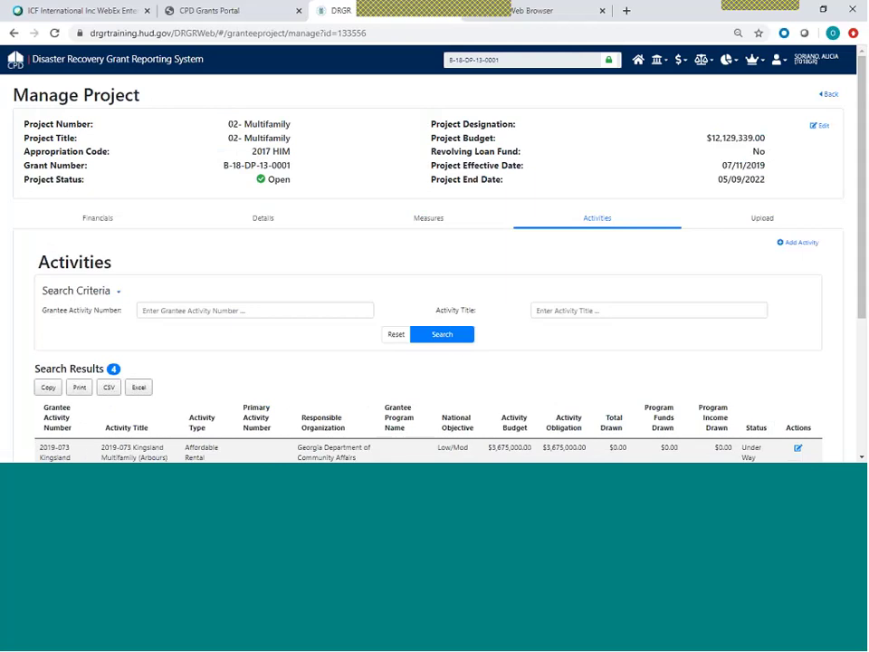
- Scroll the four activities, then return to Financials showing the $12,129,339.00 project budget
{"action": "scroll", "coordinate": [594, 349], "scroll_direction": "down", "scroll_amount": 3}
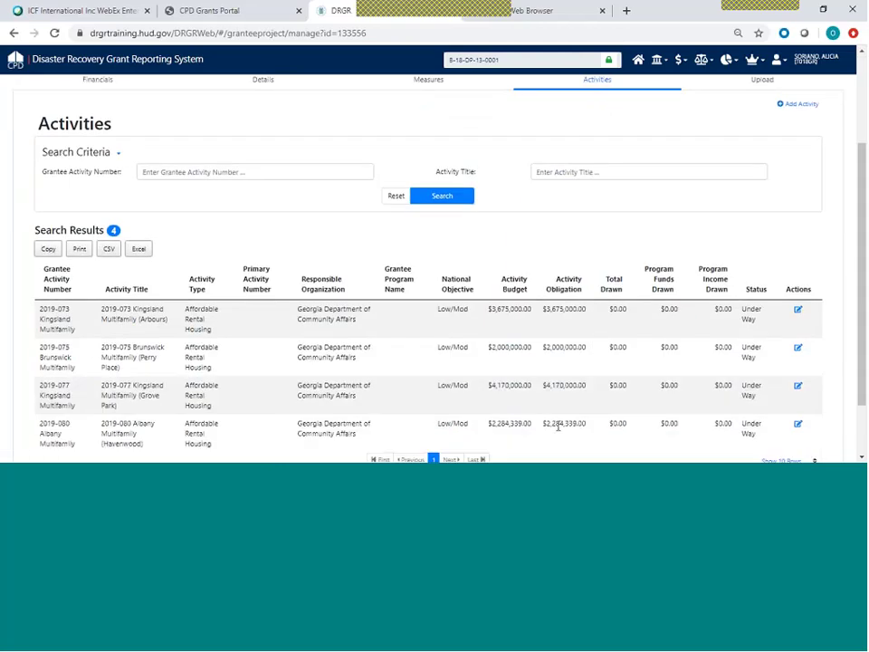
{"action": "scroll", "coordinate": [558, 423], "scroll_direction": "down", "scroll_amount": 1}
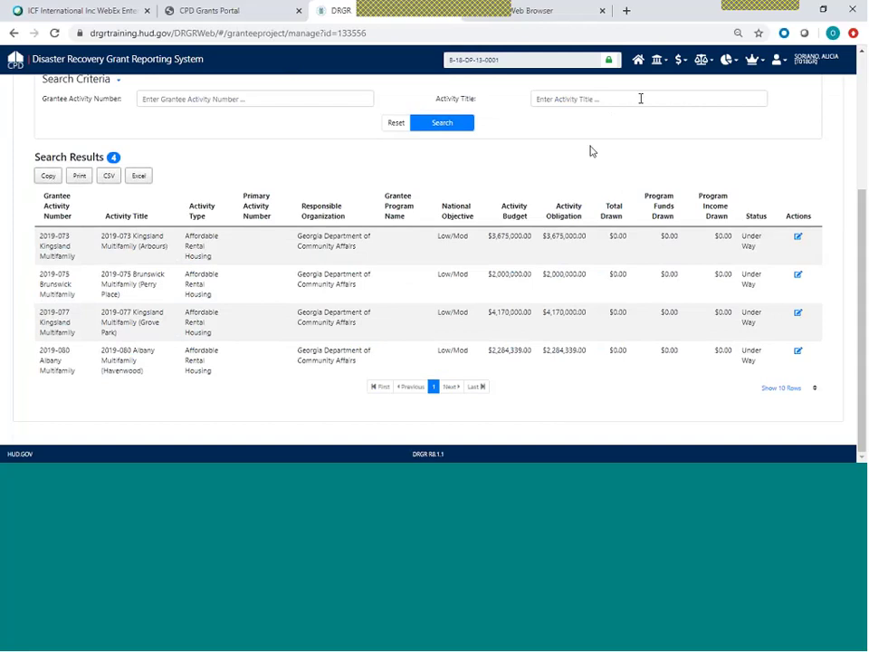
{"action": "scroll", "coordinate": [640, 97], "scroll_direction": "up", "scroll_amount": 3}
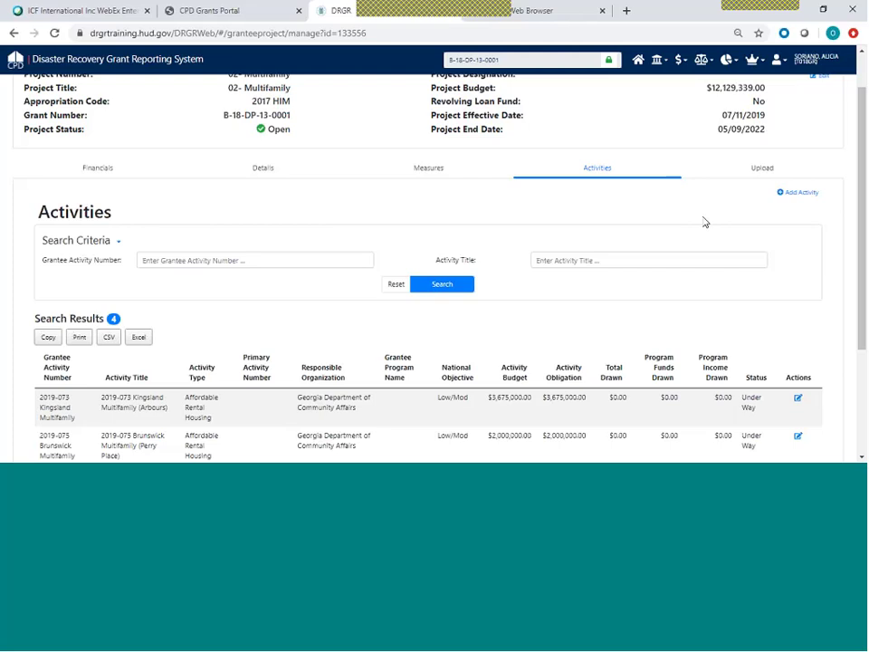
{"action": "left_click", "coordinate": [107, 171]}
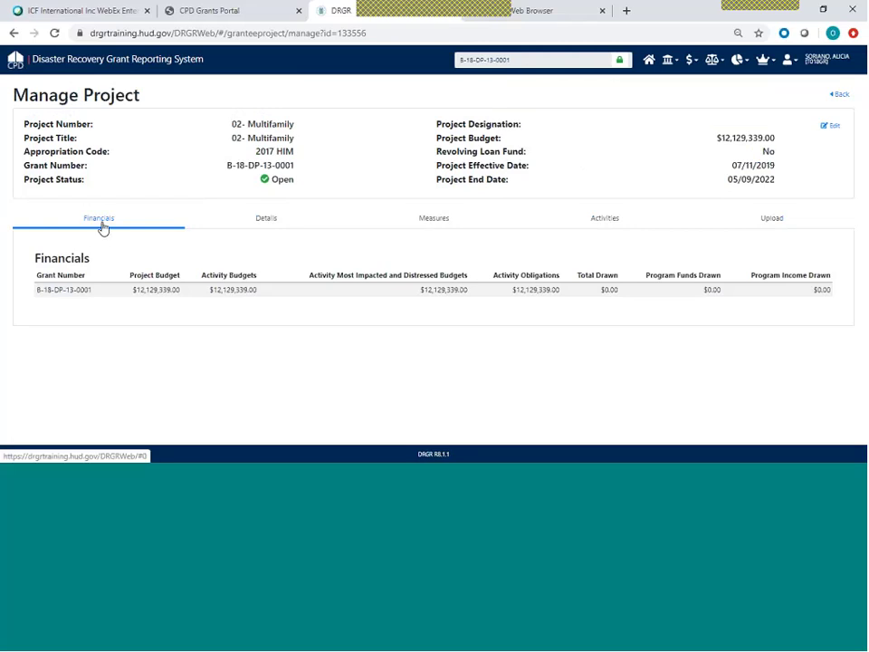
{"action": "left_click", "coordinate": [836, 132]}
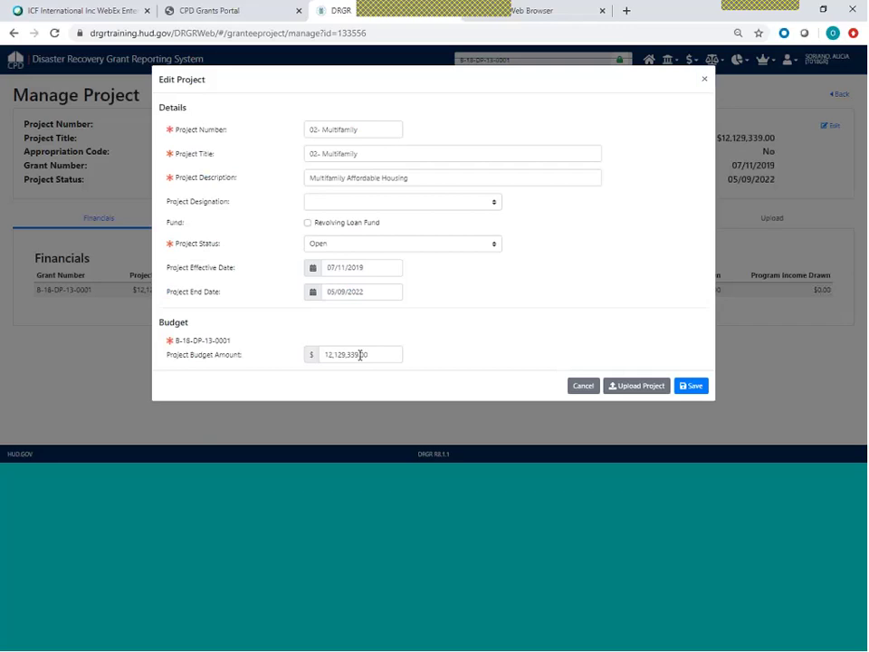
{"action": "left_click", "coordinate": [359, 354]}
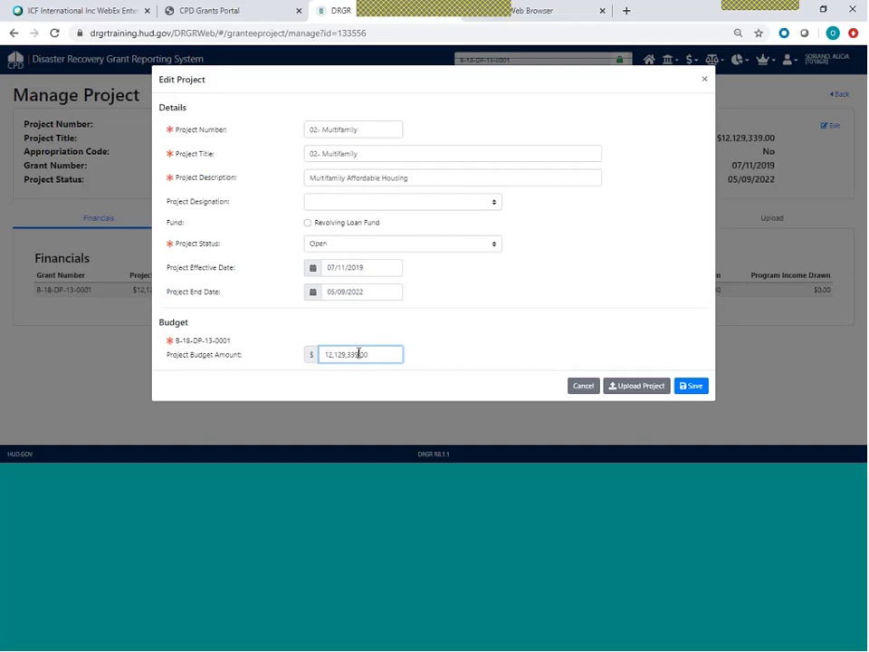
{"action": "left_click", "coordinate": [328, 354]}
{"action": "left_click", "coordinate": [579, 390]}
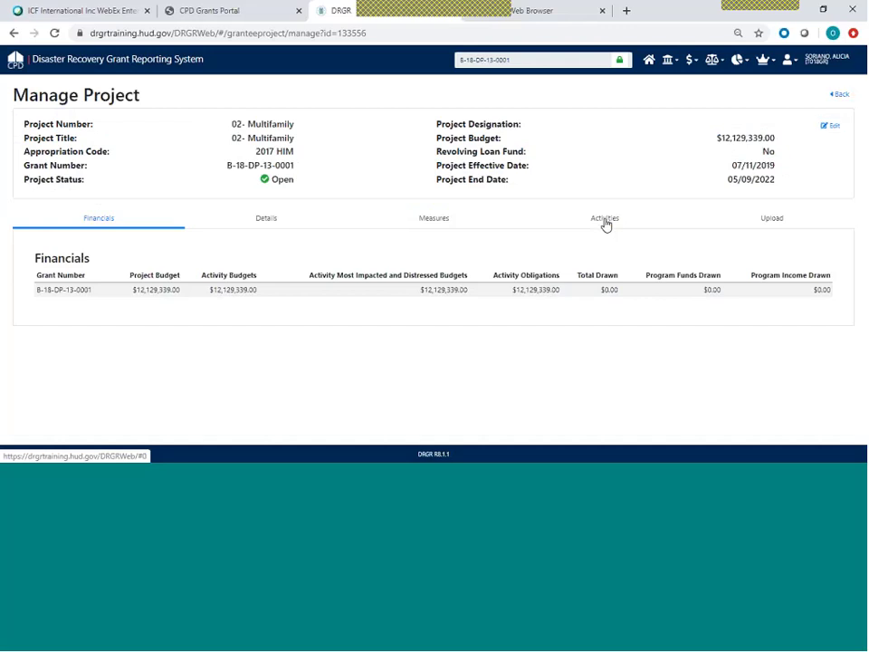
- List 02- Multifamily's four activities, including 2019-073 Kingsland Multifamily (Arbours), then open Manage My Grants
{"action": "left_click", "coordinate": [605, 222]}
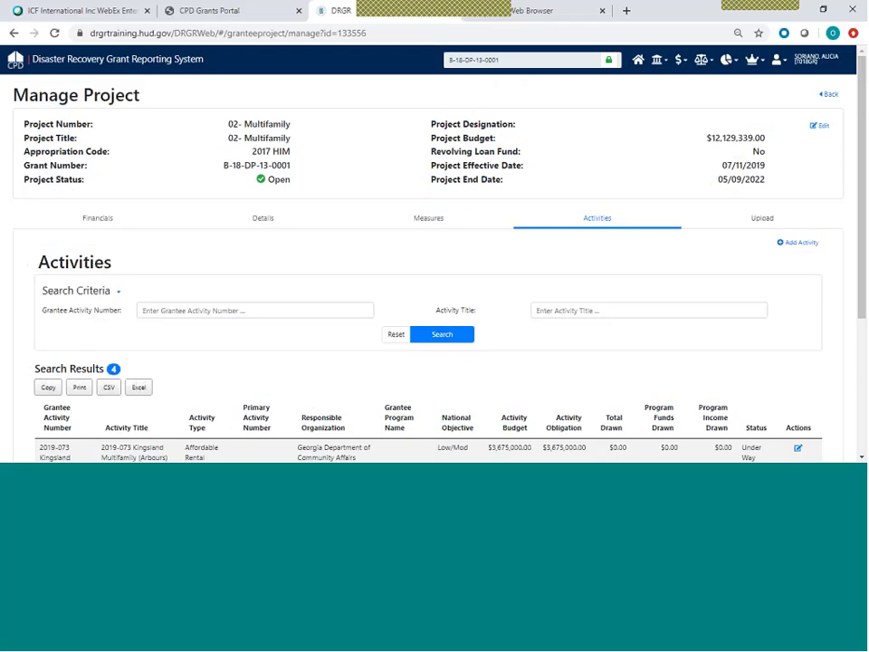
{"action": "left_click_drag", "start_coordinate": [864, 260], "coordinate": [864, 405]}
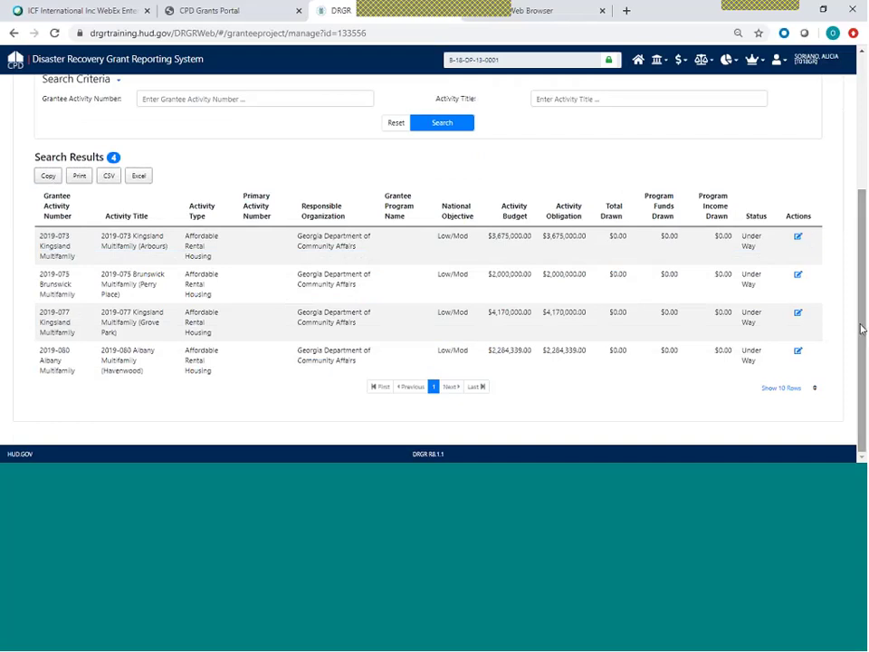
{"action": "scroll", "coordinate": [847, 227], "scroll_direction": "up", "scroll_amount": 5}
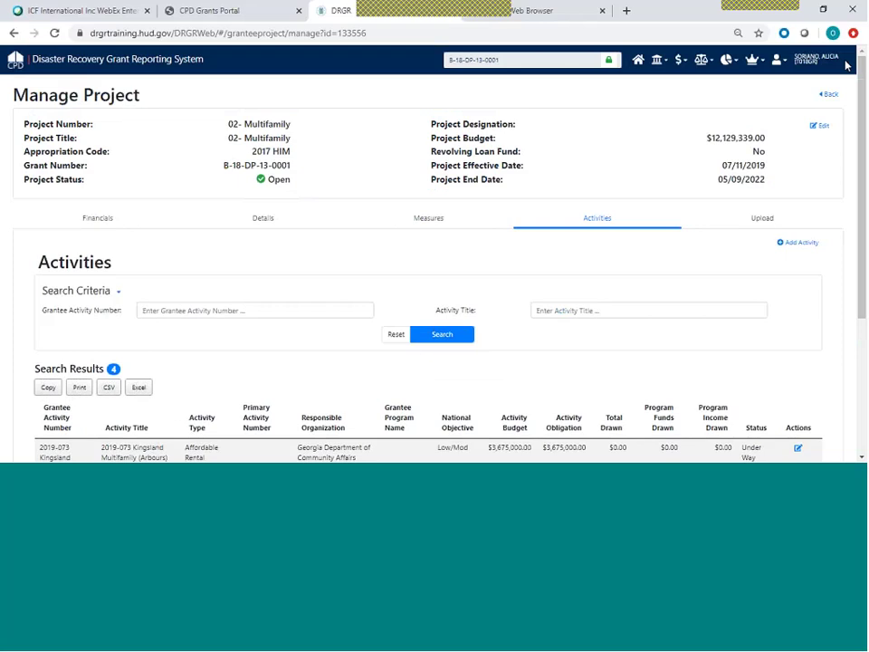
{"action": "left_click", "coordinate": [665, 65]}
- Go back to Manage Action Plan and list all 23 activities on its Activities tab
{"action": "mouse_move", "coordinate": [668, 63]}
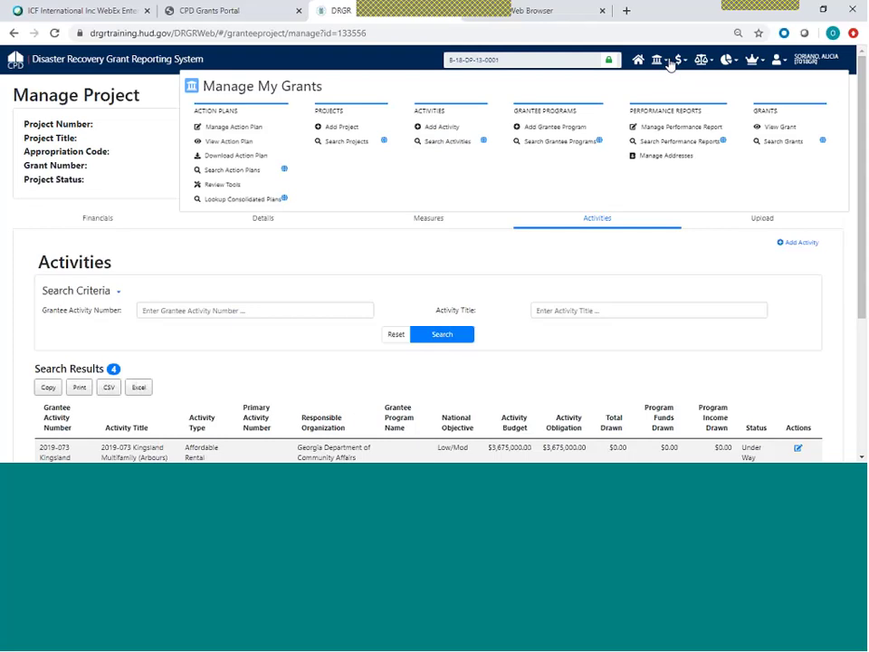
{"action": "left_click", "coordinate": [229, 129]}
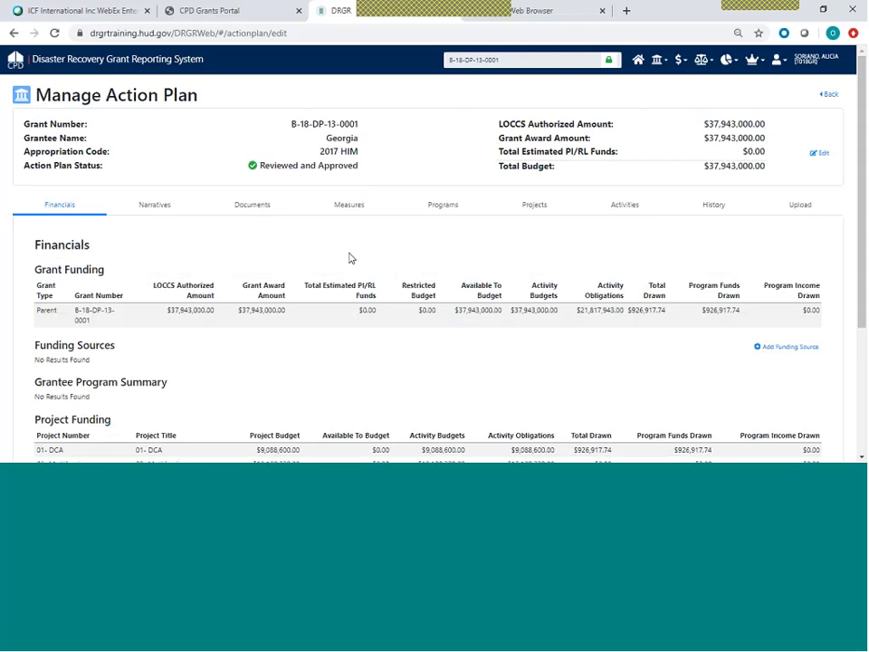
{"action": "left_click", "coordinate": [624, 205]}
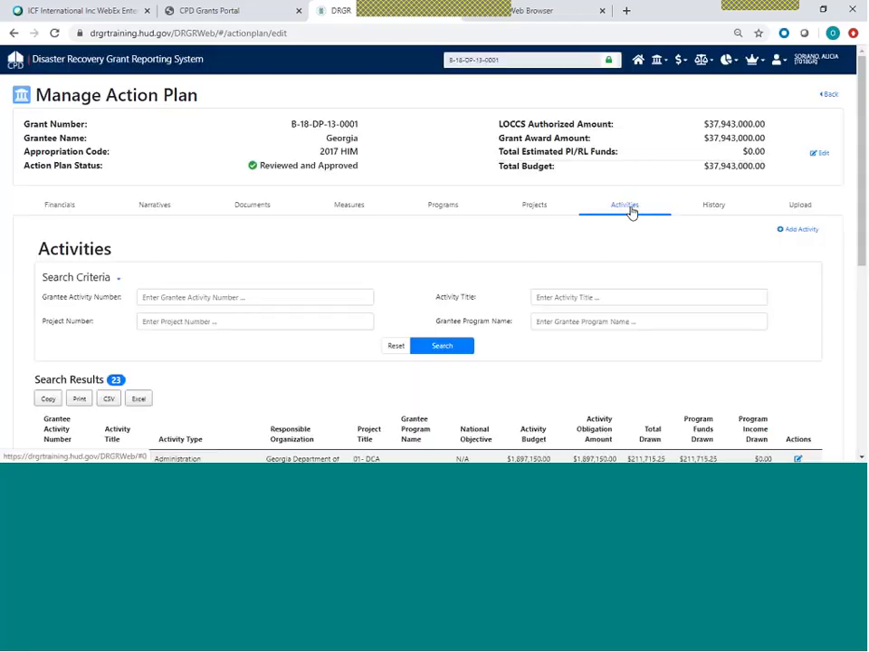
{"action": "left_click", "coordinate": [797, 232]}
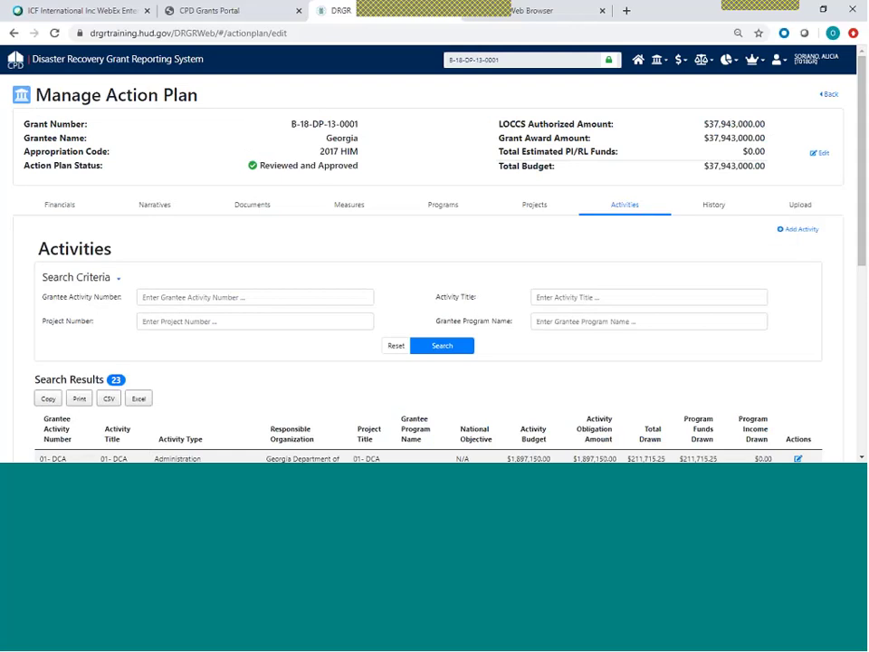
{"action": "scroll", "coordinate": [647, 326], "scroll_direction": "down", "scroll_amount": 2}
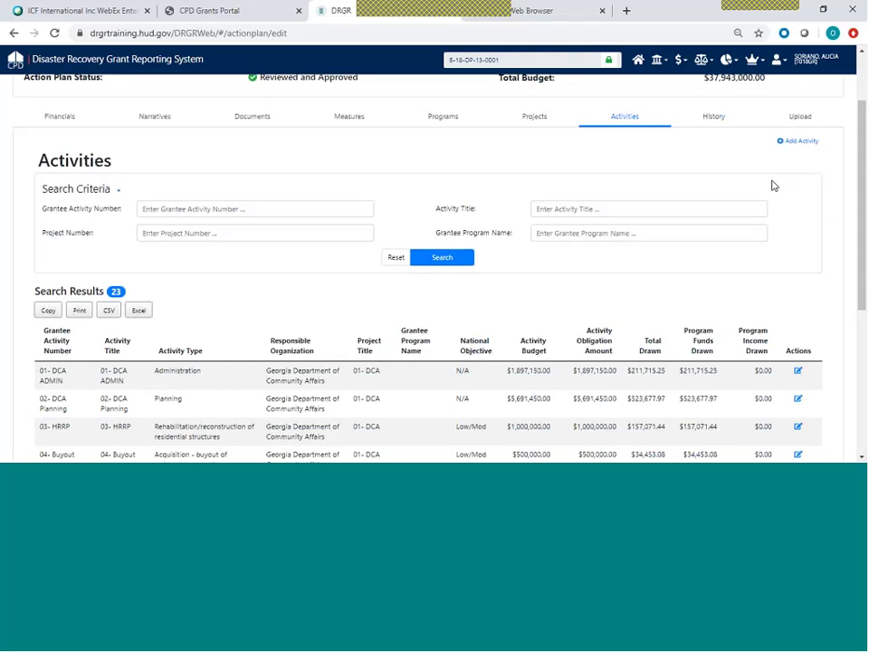
- Start a new activity and assign it to project 03- Albany
{"action": "left_click", "coordinate": [798, 142]}
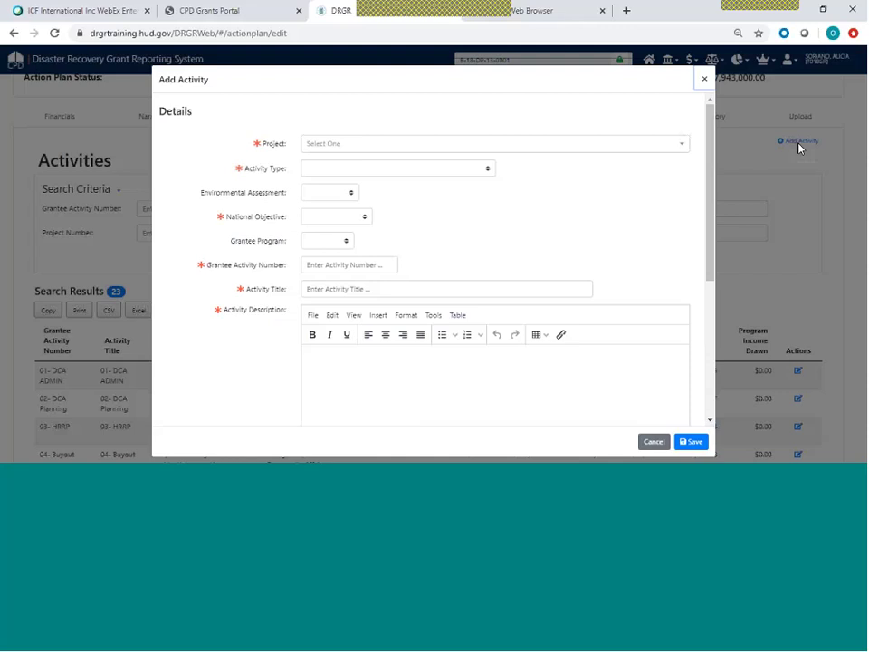
{"action": "left_click_drag", "start_coordinate": [712, 173], "coordinate": [708, 120]}
{"action": "left_click", "coordinate": [684, 149]}
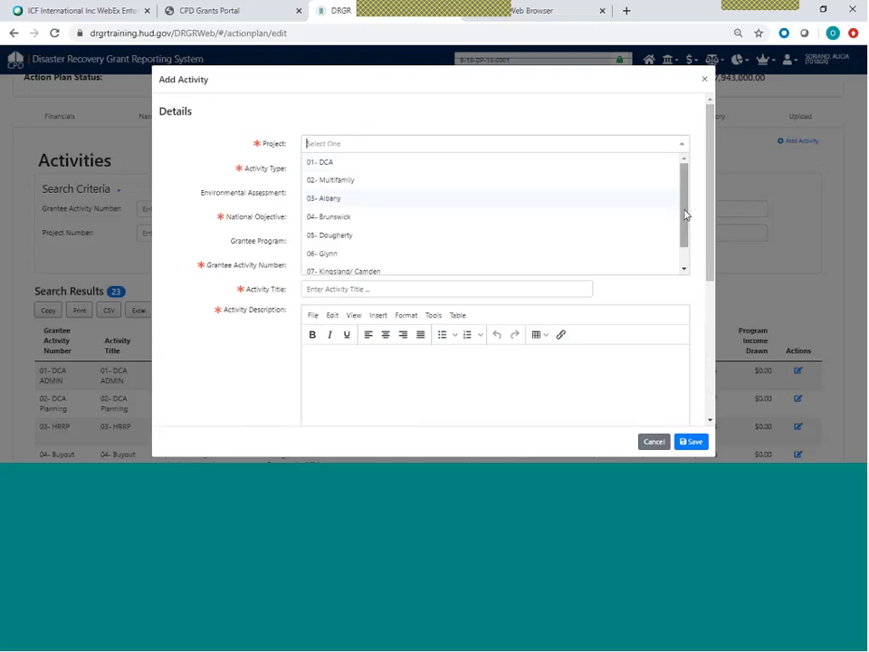
{"action": "left_click_drag", "start_coordinate": [684, 215], "coordinate": [686, 263]}
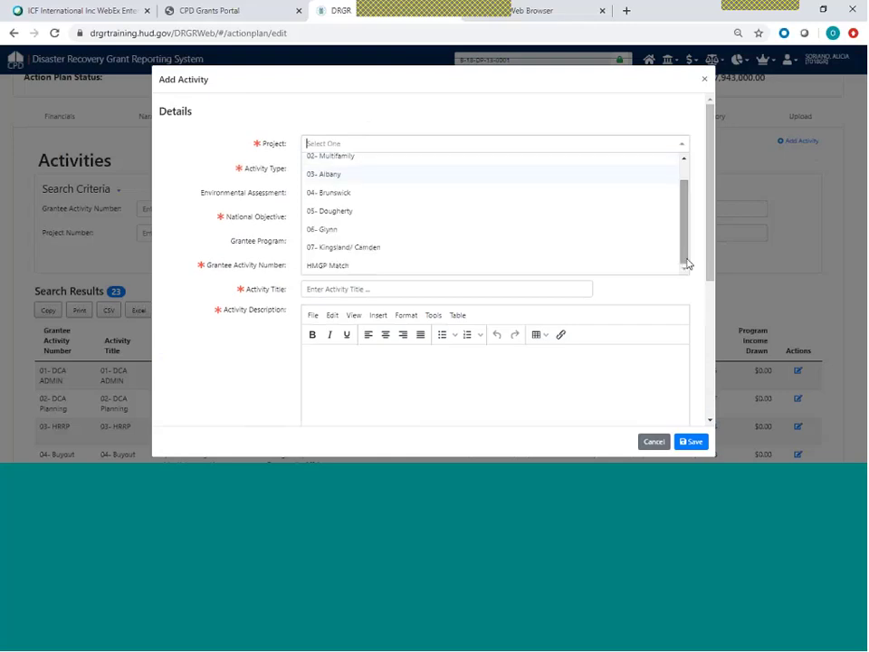
{"action": "left_click", "coordinate": [336, 175]}
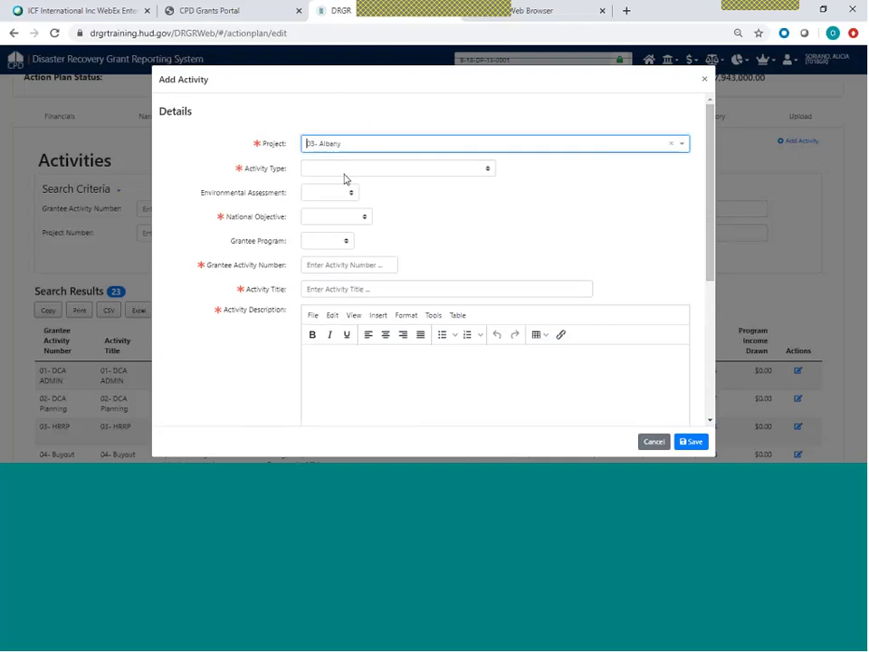
- Browse the Activity Type and National Objective options, leaving both unselected
{"action": "left_click", "coordinate": [489, 169]}
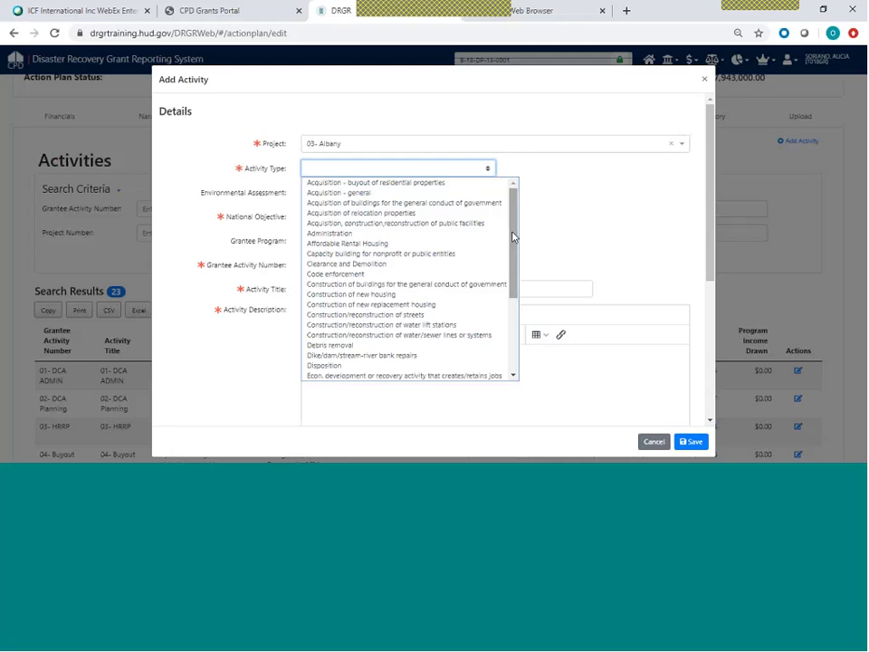
{"action": "left_click_drag", "start_coordinate": [514, 236], "coordinate": [513, 208]}
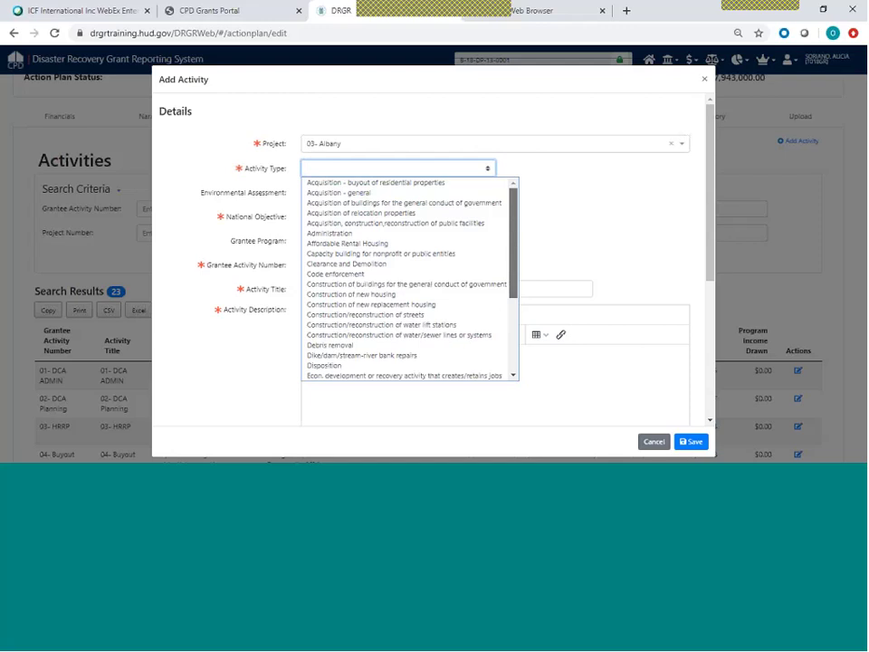
{"action": "left_click", "coordinate": [563, 209]}
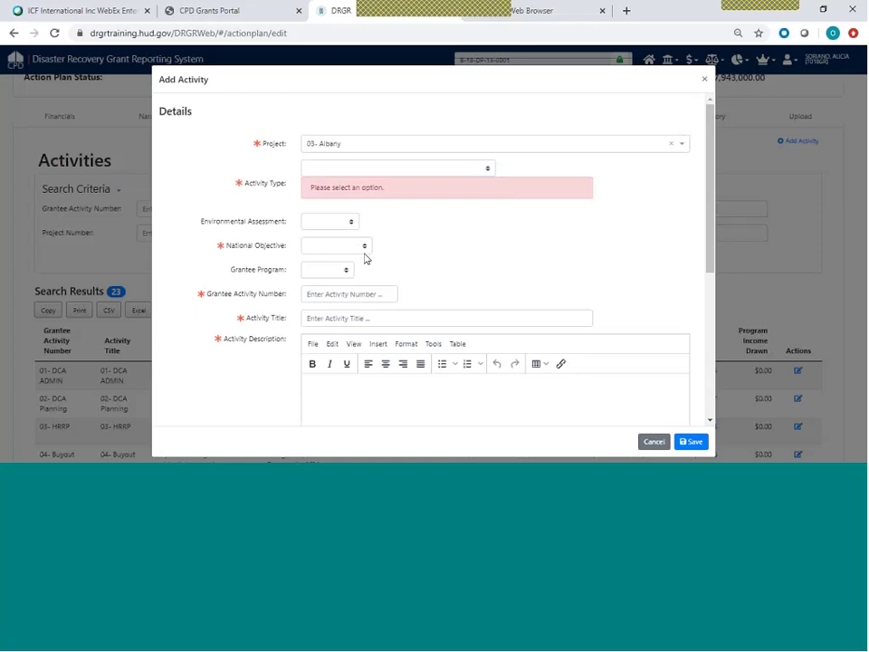
{"action": "left_click", "coordinate": [365, 247]}
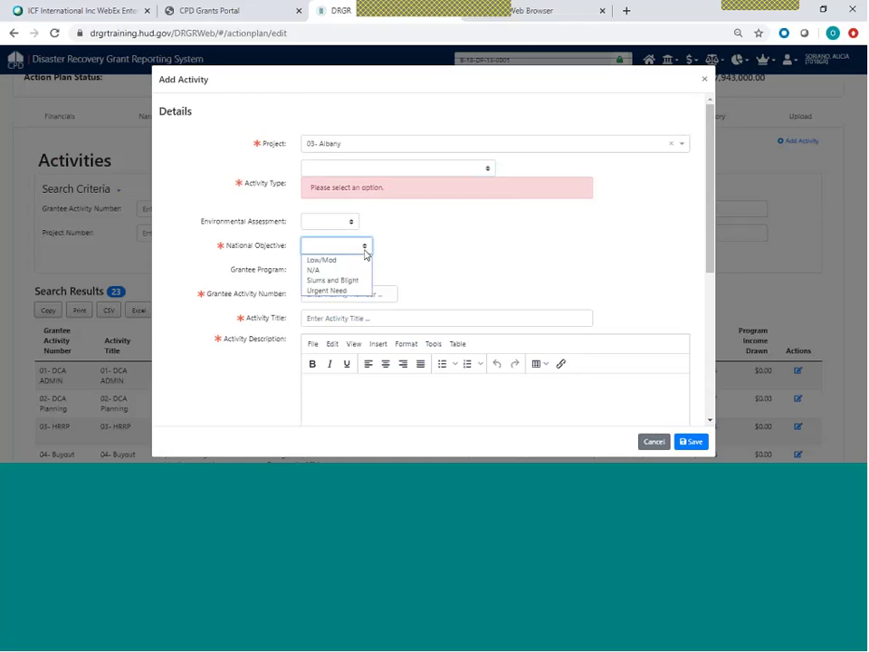
{"action": "left_click", "coordinate": [455, 258]}
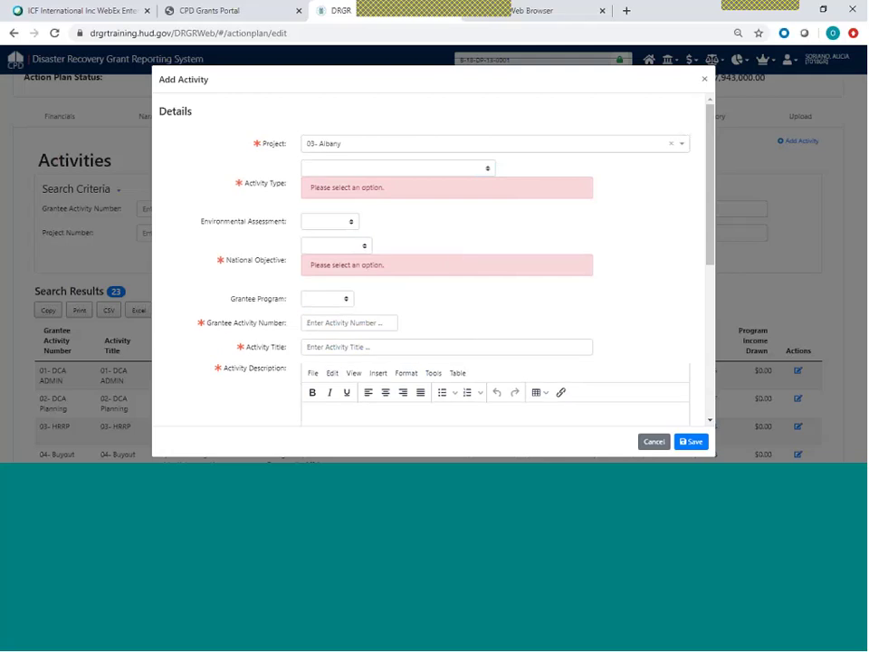
- Pass through Activity Title, Activity Description and Activity Status without entering anything
{"action": "scroll", "coordinate": [470, 303], "scroll_direction": "down", "scroll_amount": 2}
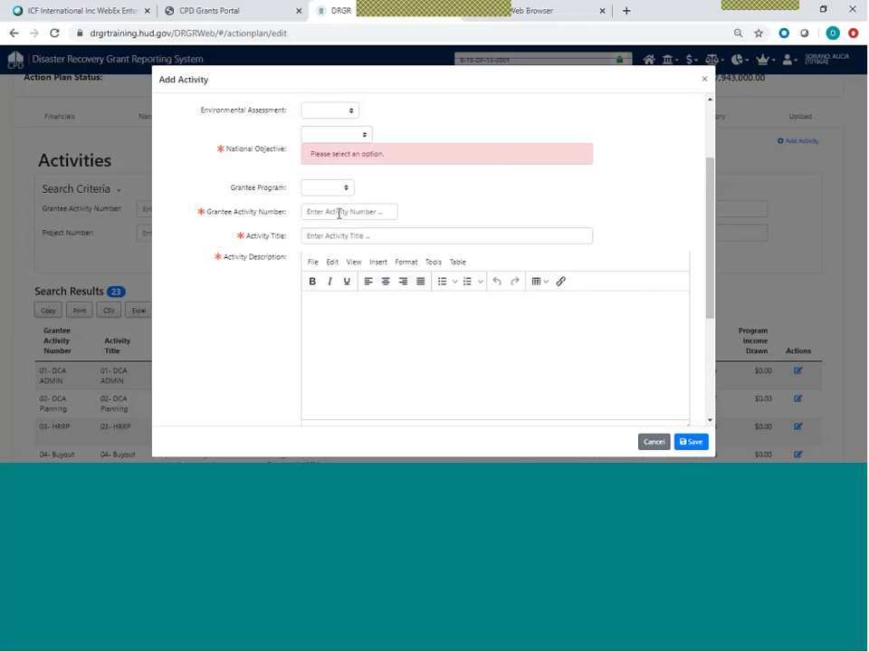
{"action": "left_click", "coordinate": [340, 237]}
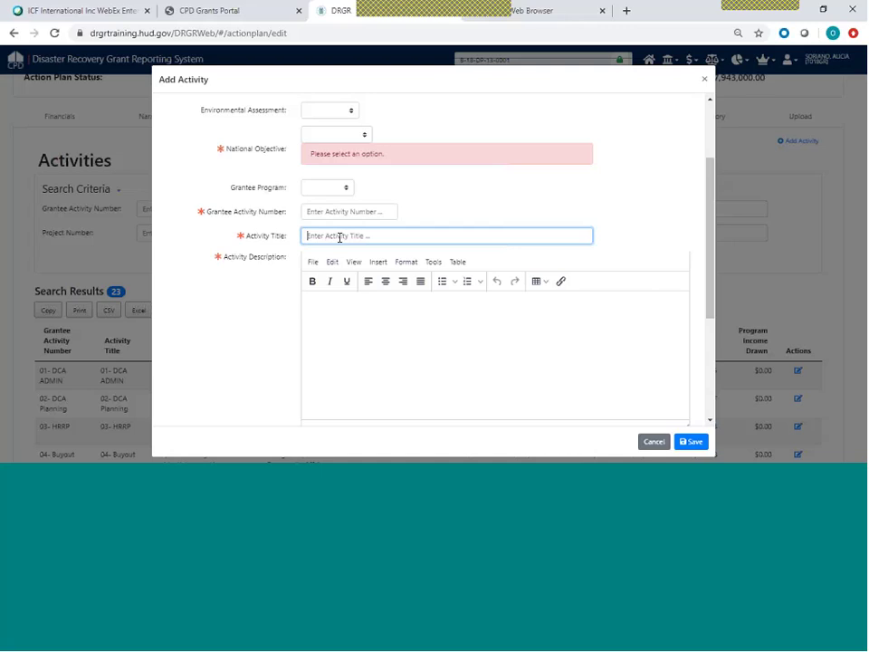
{"action": "left_click", "coordinate": [378, 355]}
{"action": "scroll", "coordinate": [436, 281], "scroll_direction": "down", "scroll_amount": 3}
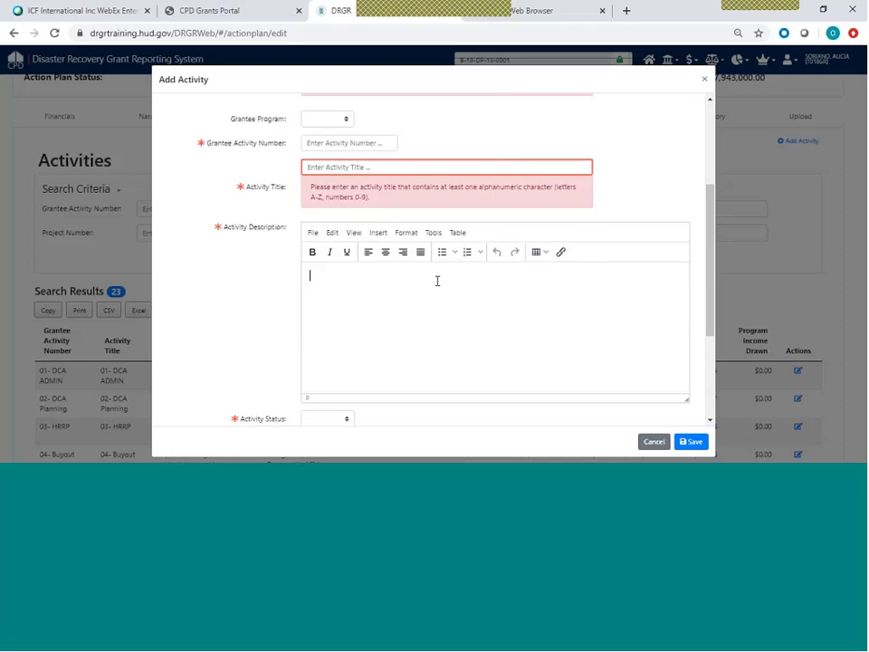
{"action": "scroll", "coordinate": [349, 229], "scroll_direction": "down", "scroll_amount": 2}
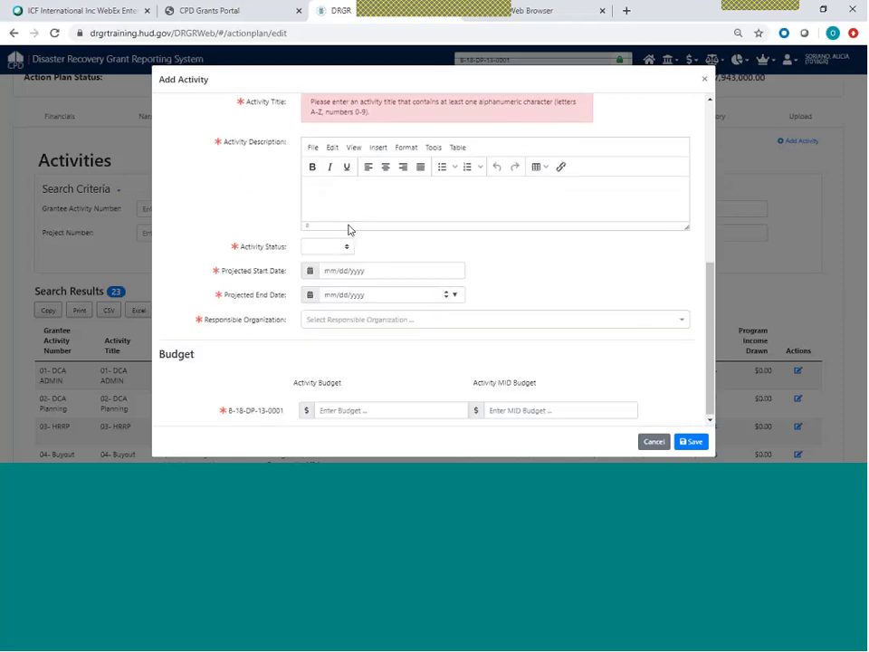
{"action": "left_click", "coordinate": [348, 248]}
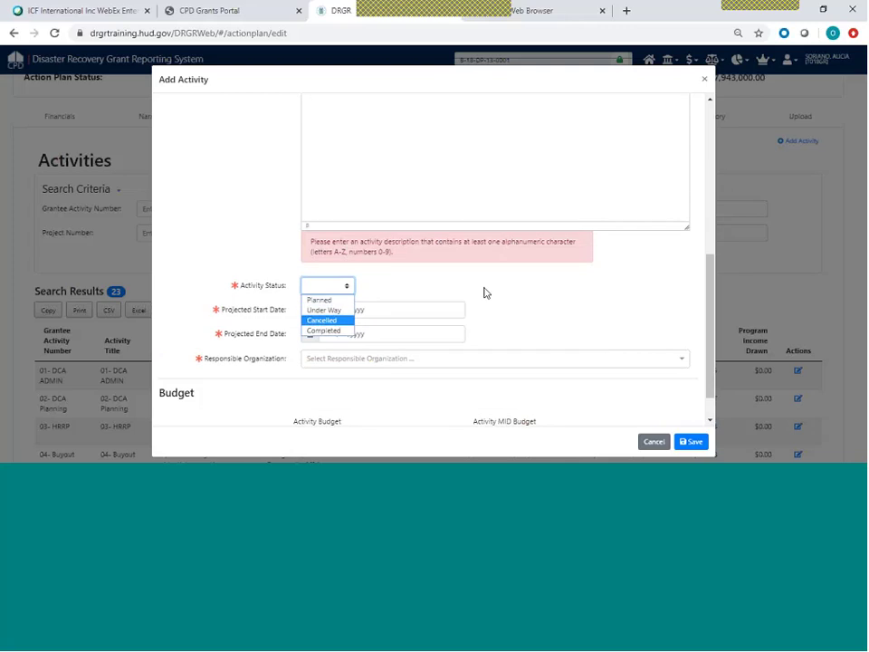
{"action": "left_click", "coordinate": [639, 289]}
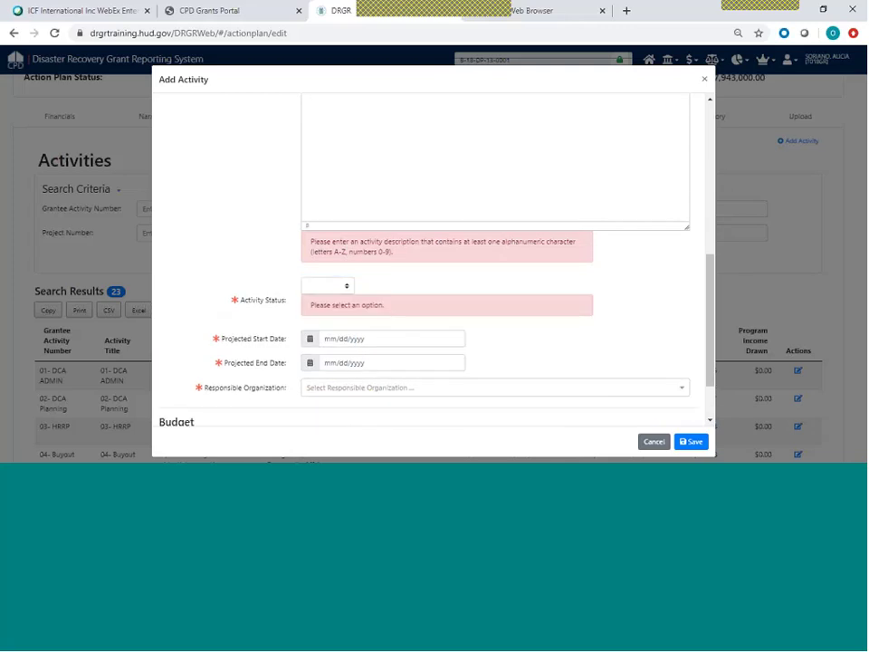
- Click into Activity MID Budget, then cancel the new activity to return to the 23 activities
{"action": "scroll", "coordinate": [558, 341], "scroll_direction": "down", "scroll_amount": 1}
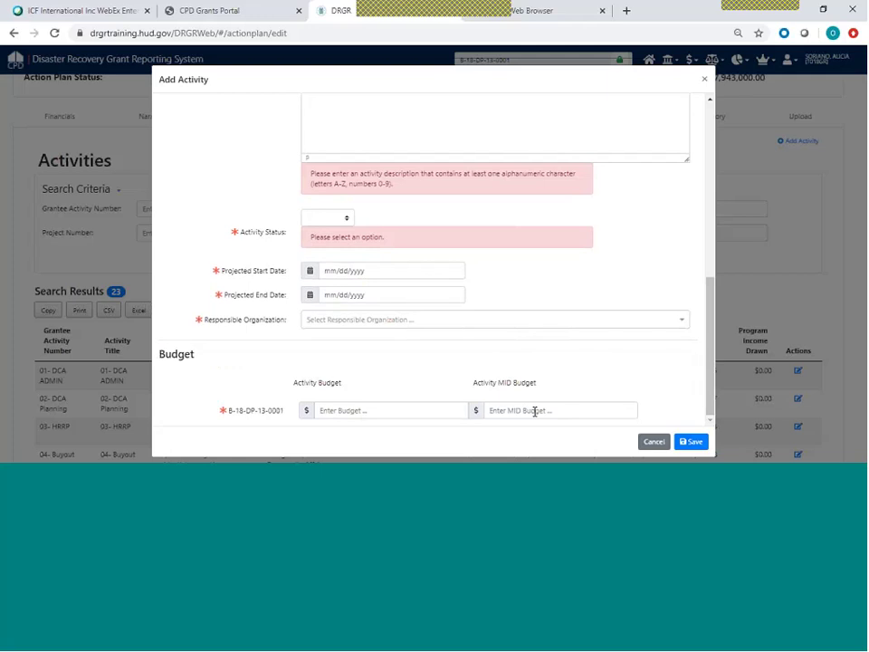
{"action": "left_click", "coordinate": [534, 412]}
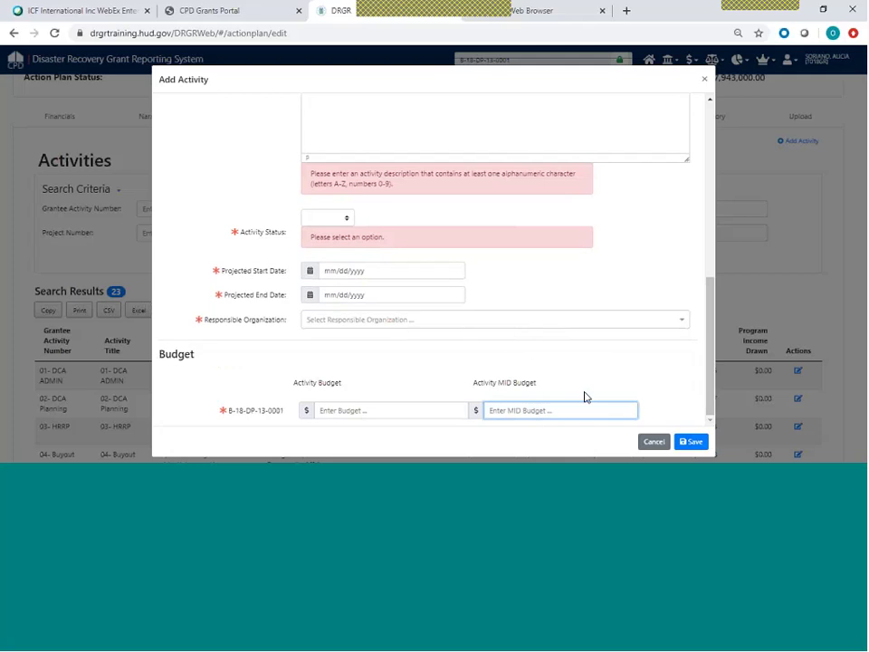
{"action": "left_click", "coordinate": [656, 442]}
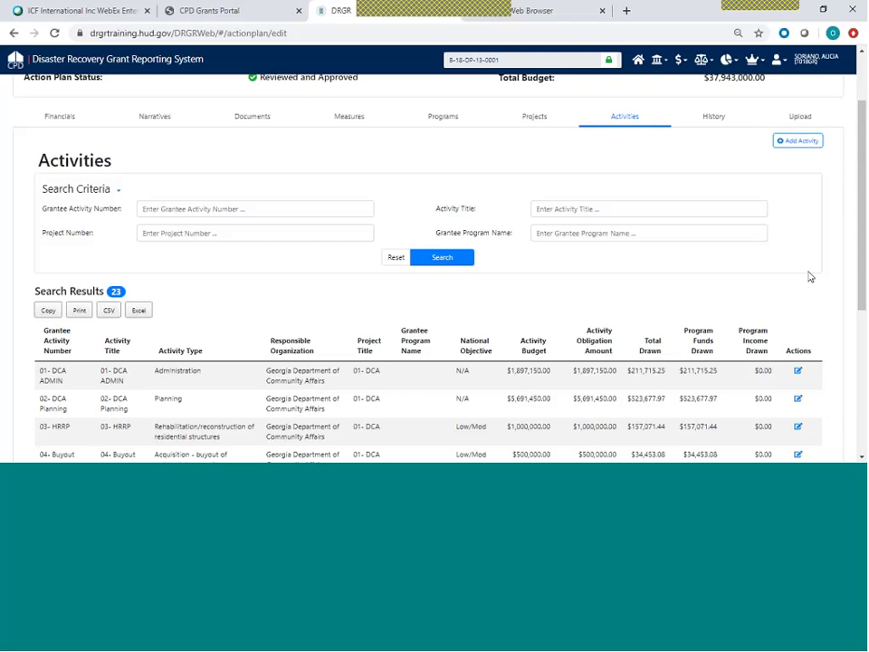
- Open the 01- DCA ADMIN activity, scroll its Financials, then show its Details tab
{"action": "left_click", "coordinate": [798, 372]}
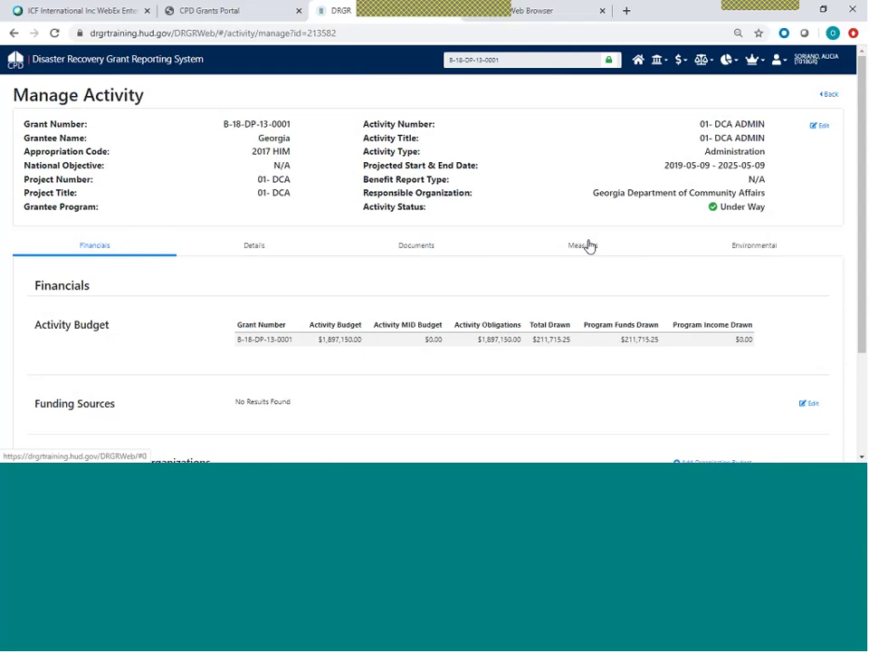
{"action": "scroll", "coordinate": [331, 273], "scroll_direction": "down", "scroll_amount": 1}
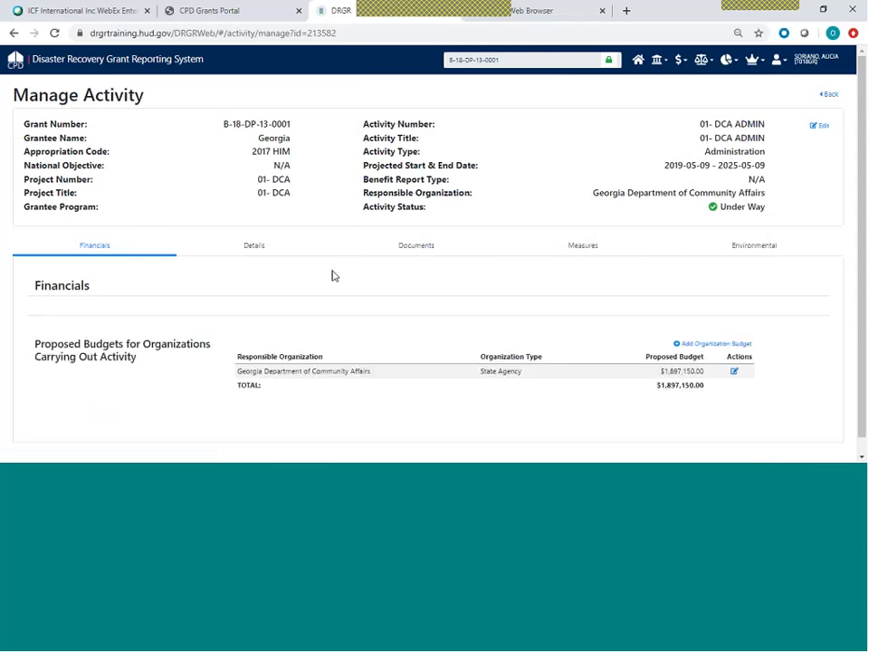
{"action": "scroll", "coordinate": [331, 267], "scroll_direction": "down", "scroll_amount": 1}
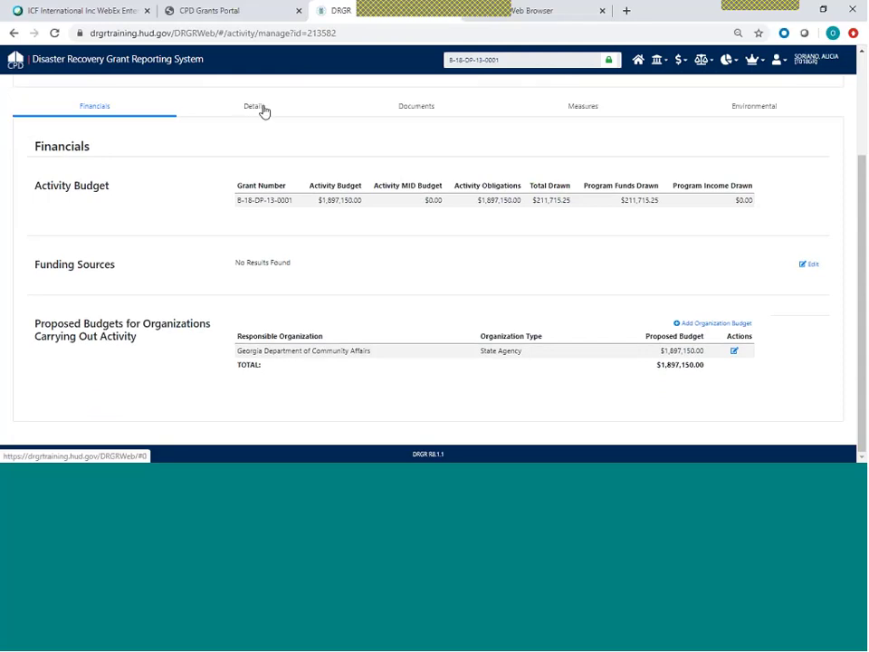
{"action": "left_click", "coordinate": [261, 110]}
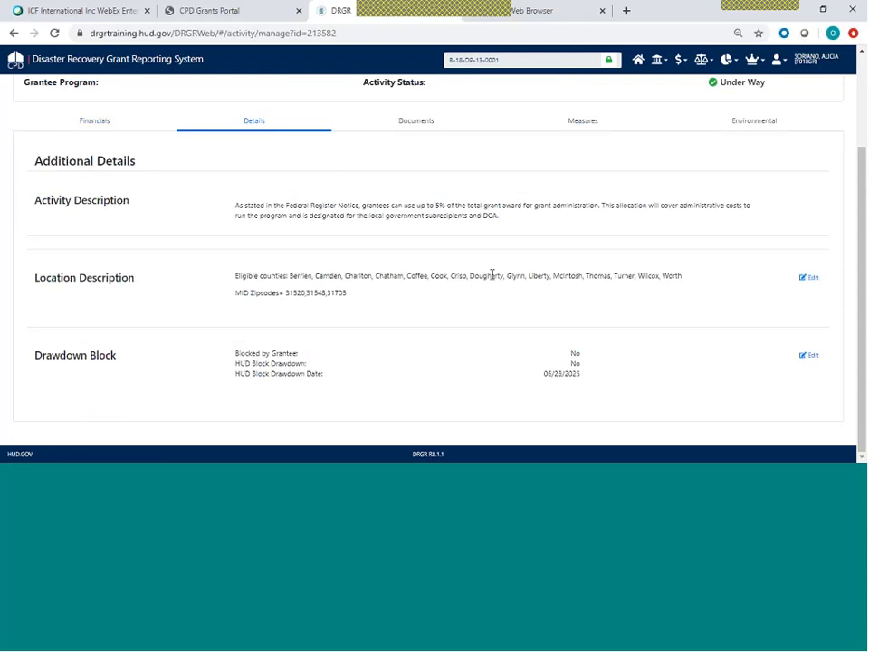
- Close the Location Description editor unchanged and show the activity's empty Documents tab
{"action": "left_click", "coordinate": [812, 278]}
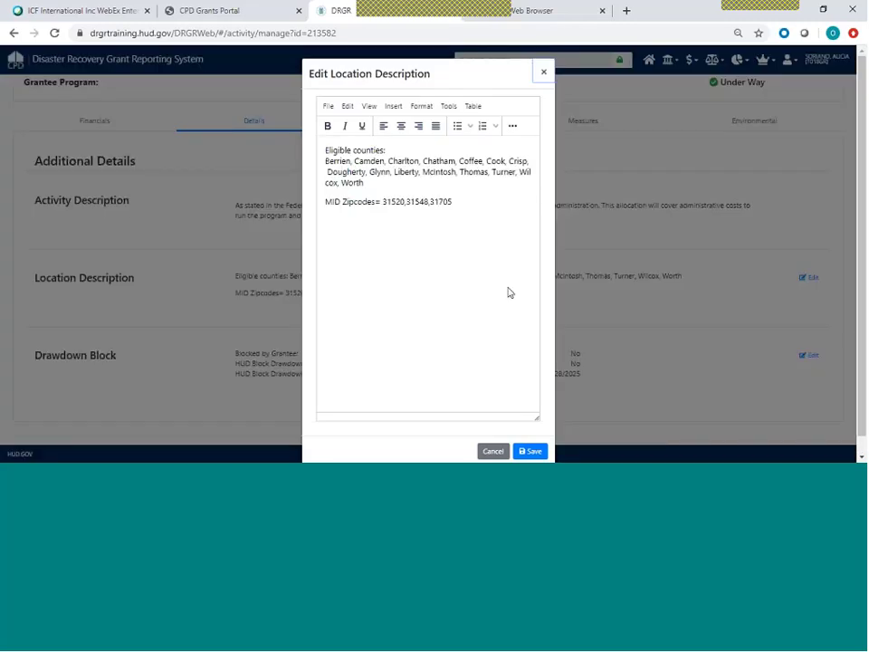
{"action": "left_click", "coordinate": [544, 73]}
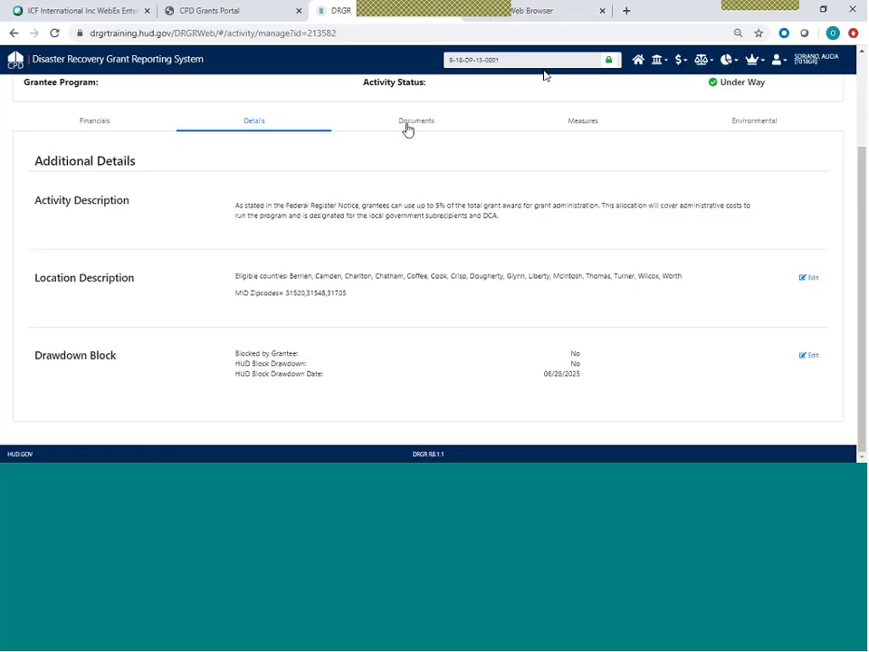
{"action": "left_click", "coordinate": [408, 129]}
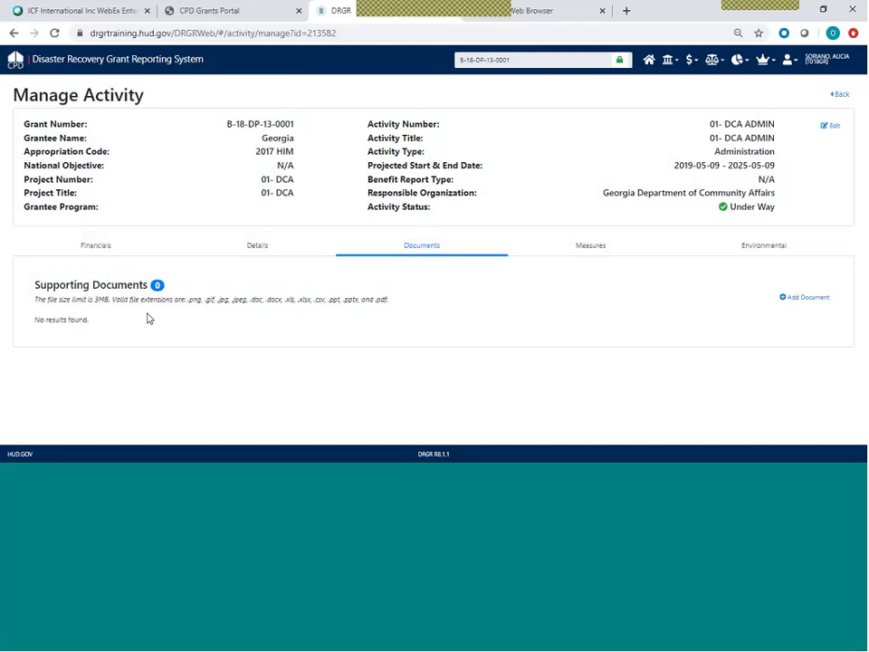
- Check the 01- DCA ADMIN activity's Measures and Environmental tabs, then return to its Financials
{"action": "left_click", "coordinate": [609, 253]}
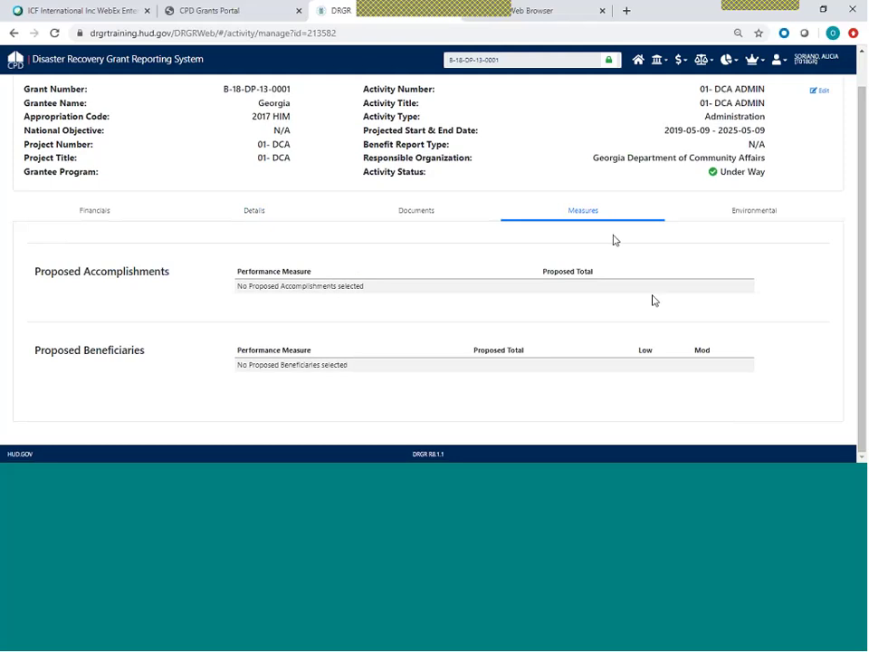
{"action": "left_click", "coordinate": [760, 214]}
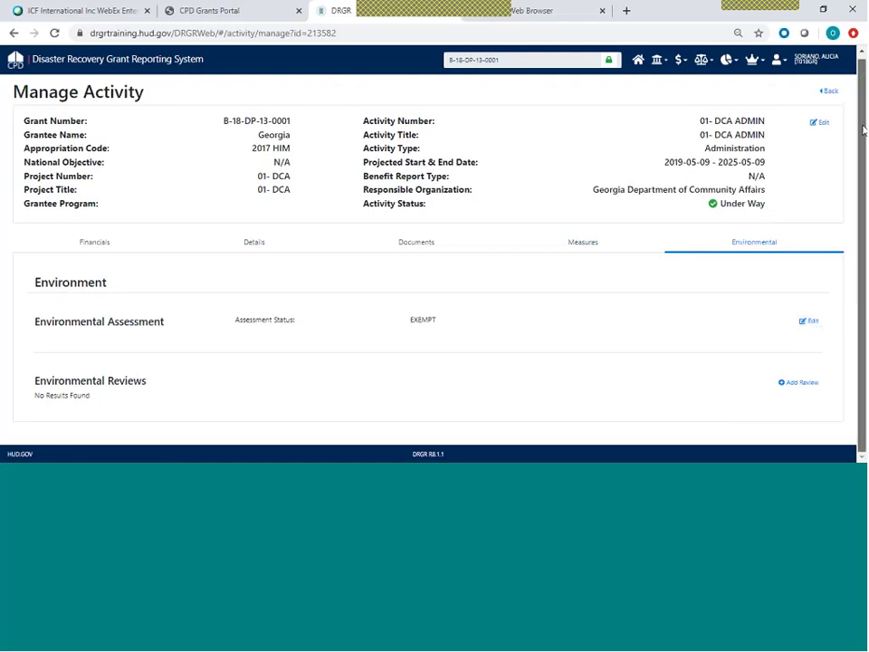
{"action": "left_click_drag", "start_coordinate": [865, 131], "coordinate": [865, 127]}
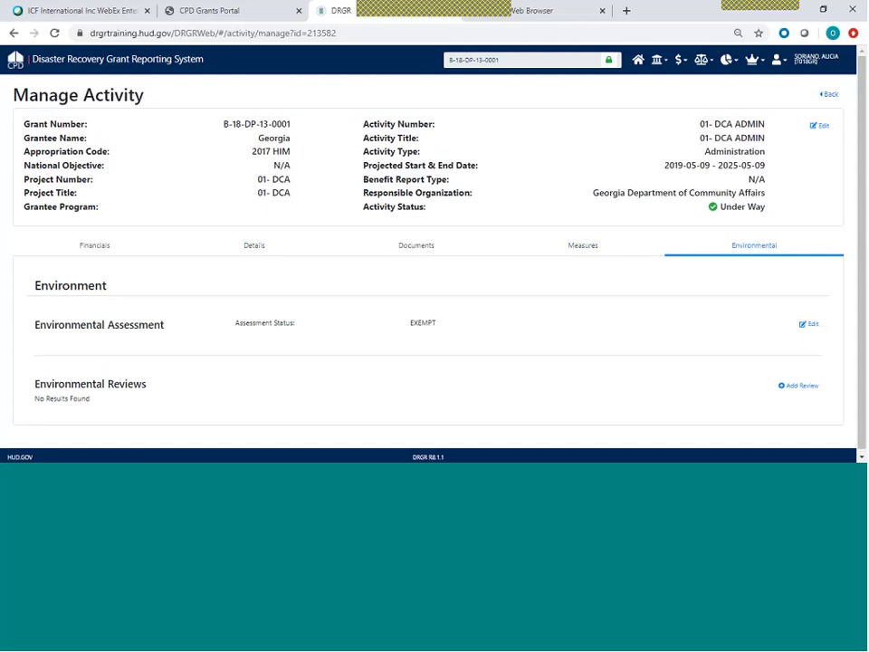
{"action": "left_click", "coordinate": [96, 246]}
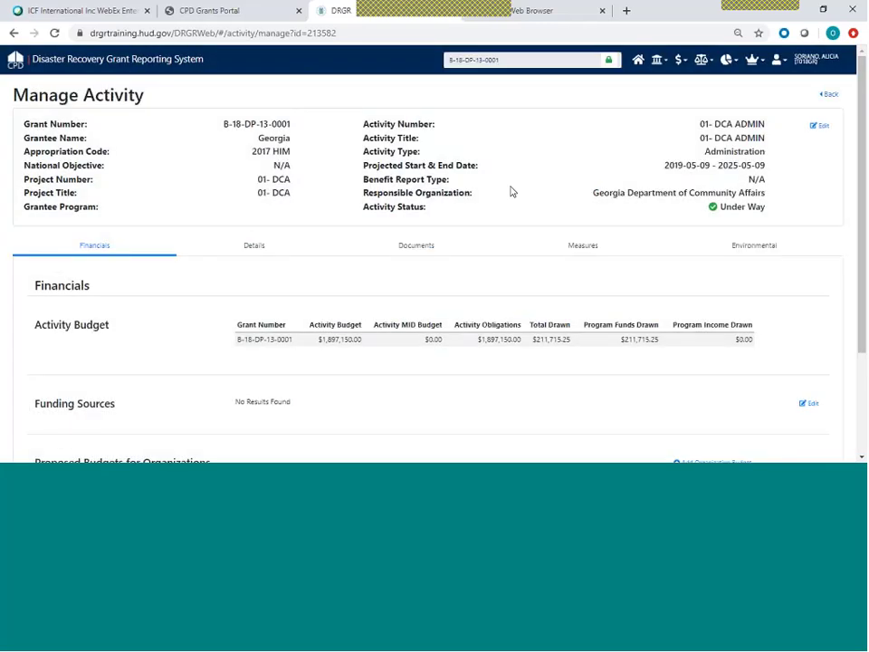
{"action": "left_click", "coordinate": [822, 128]}
{"action": "left_click", "coordinate": [664, 60]}
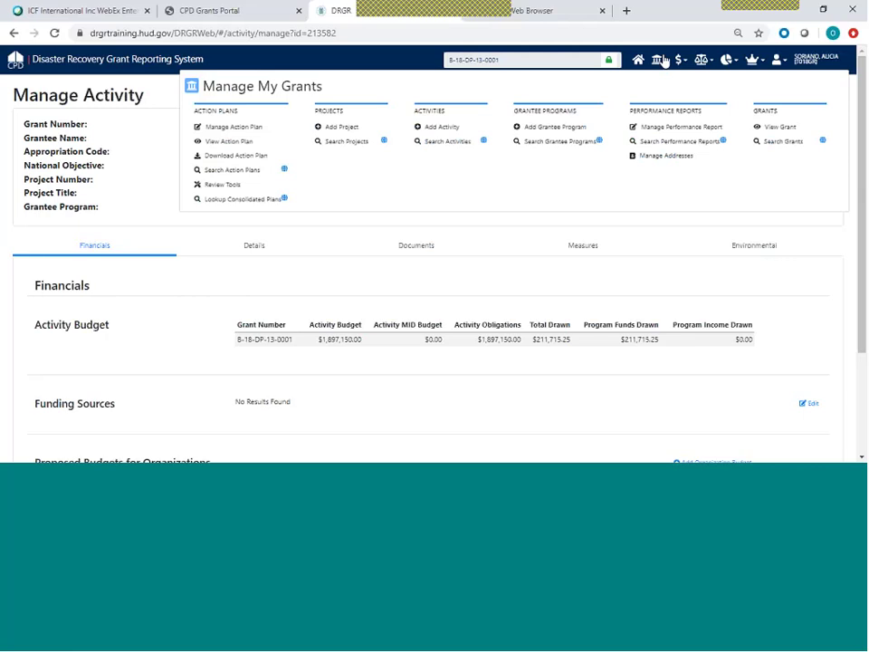
- Search all of the grant's activities and open 03- HRRP for management
{"action": "left_click", "coordinate": [439, 143]}
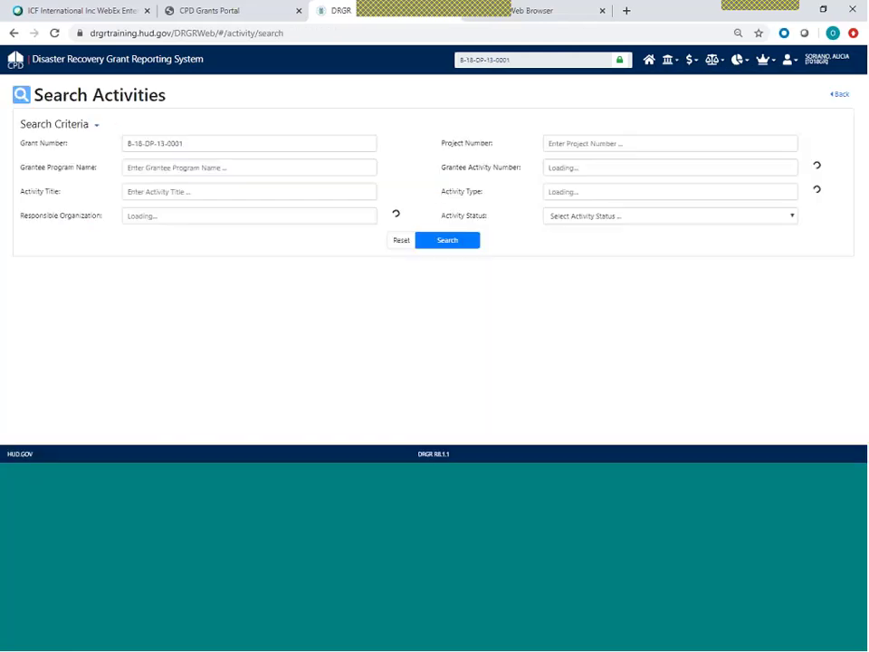
{"action": "left_click", "coordinate": [444, 245]}
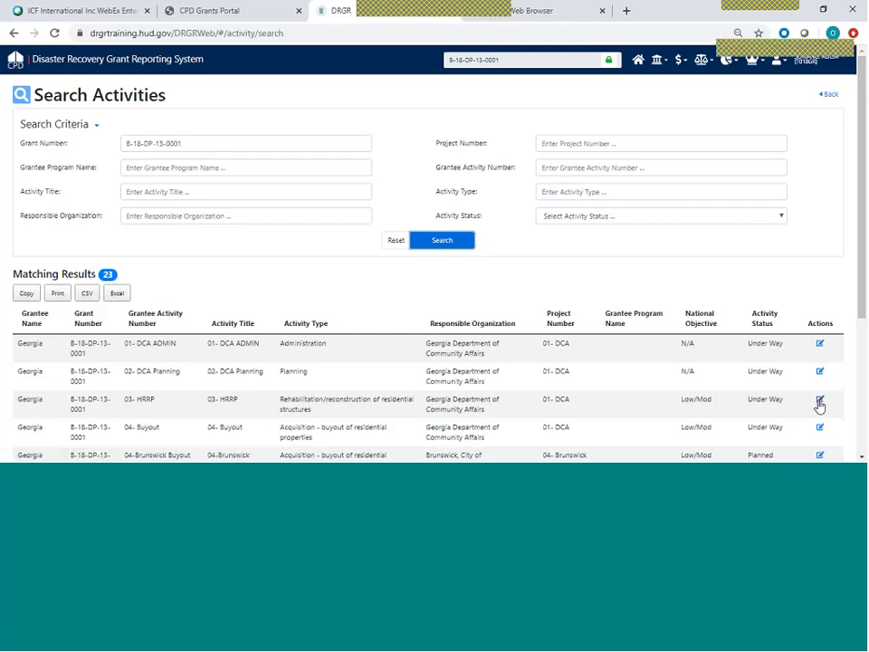
{"action": "left_click", "coordinate": [819, 399]}
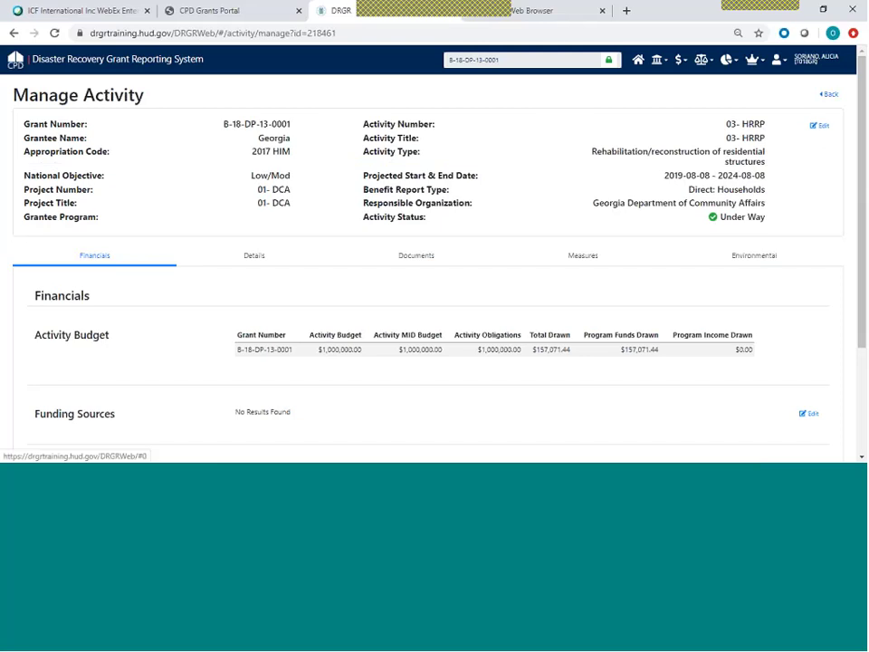
- Step through 03- HRRP's Details and Documents tabs to its Performance Measures
{"action": "left_click", "coordinate": [254, 256]}
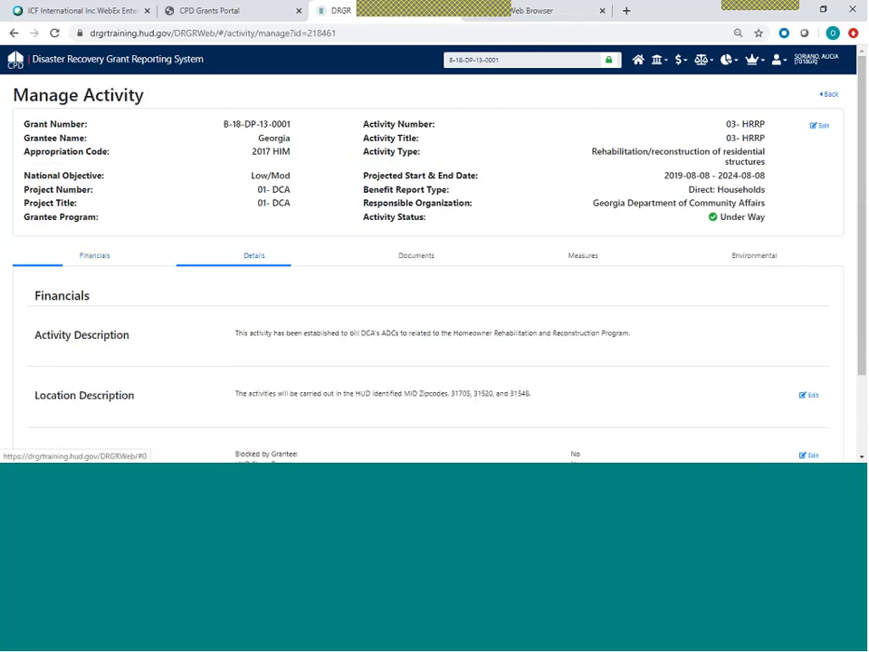
{"action": "left_click", "coordinate": [416, 255]}
{"action": "left_click", "coordinate": [579, 257]}
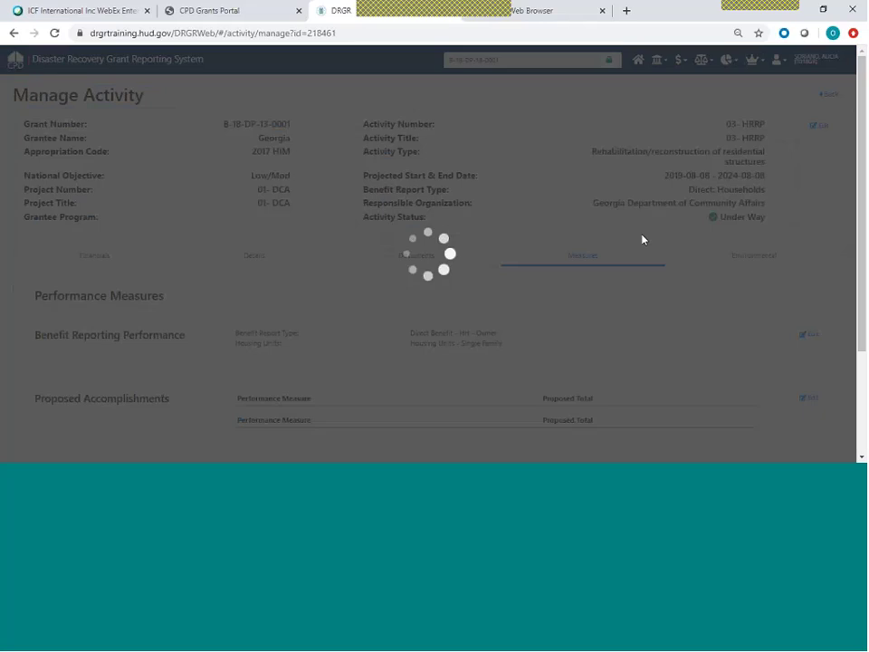
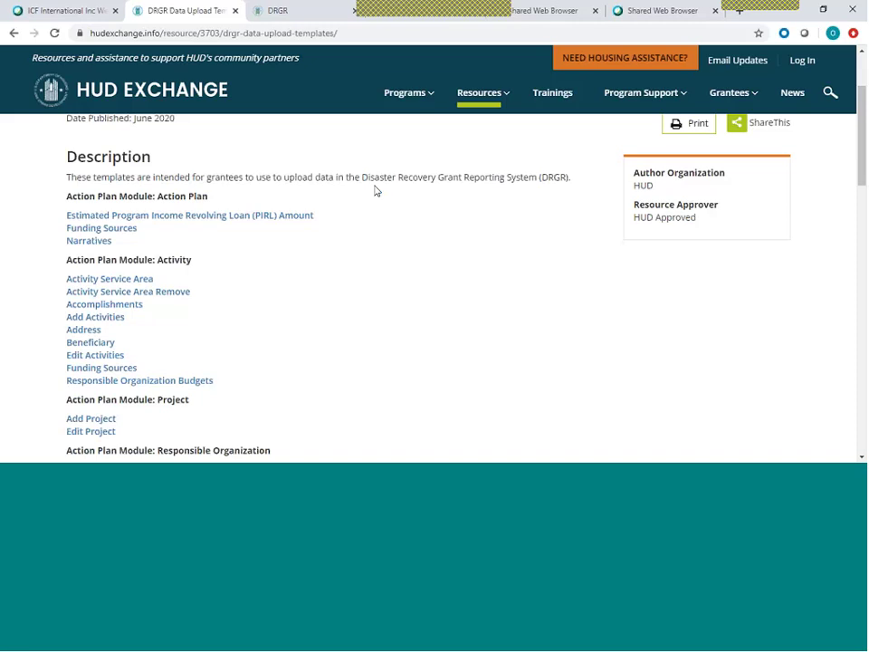
- Return to the DRGR Manage Activity page for activity 03- HRRP
{"action": "left_click", "coordinate": [303, 16]}
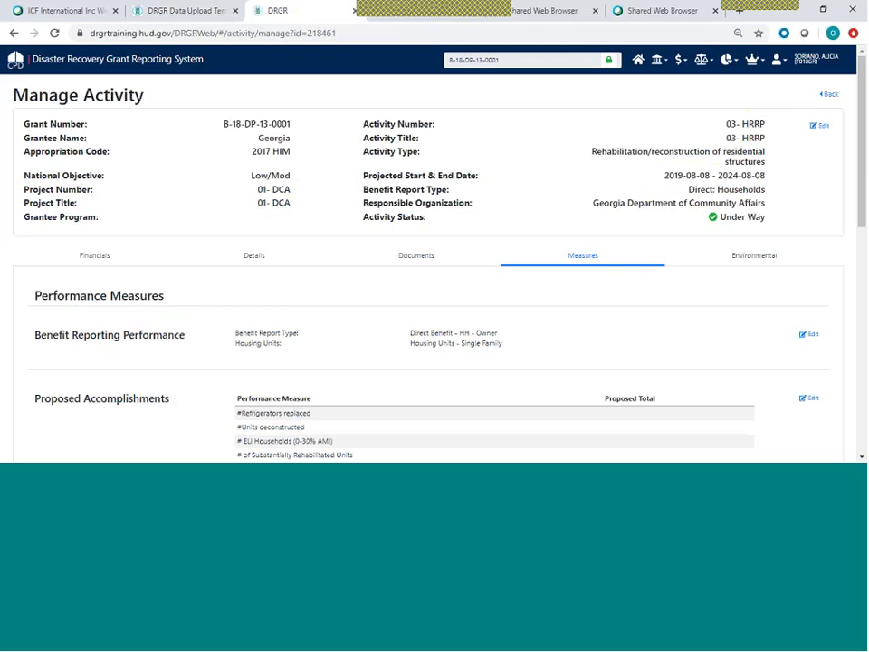
- Go to Search/Edit Obligation from the $ Manage My Financials menu
{"action": "left_click", "coordinate": [684, 66]}
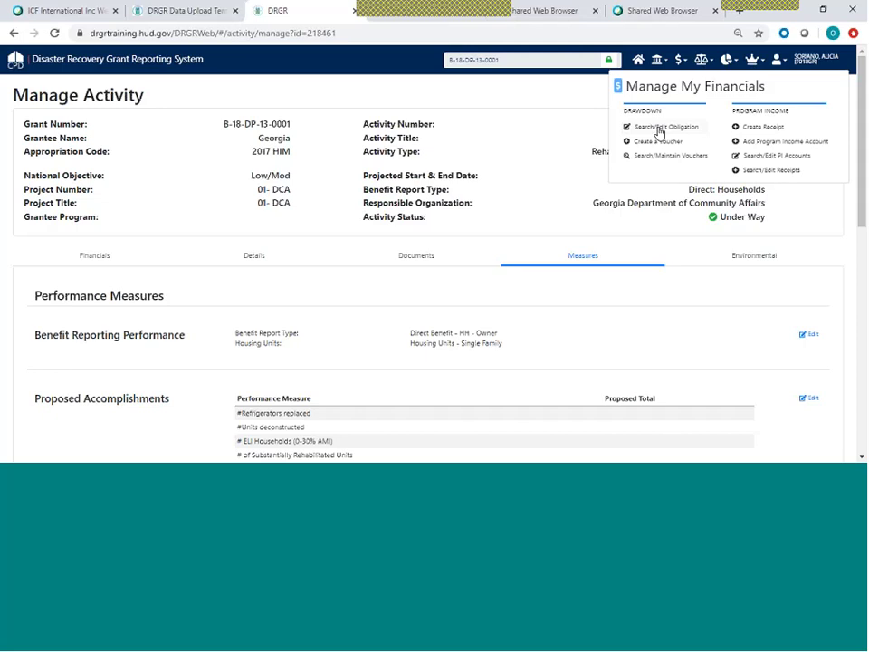
{"action": "left_click", "coordinate": [659, 133]}
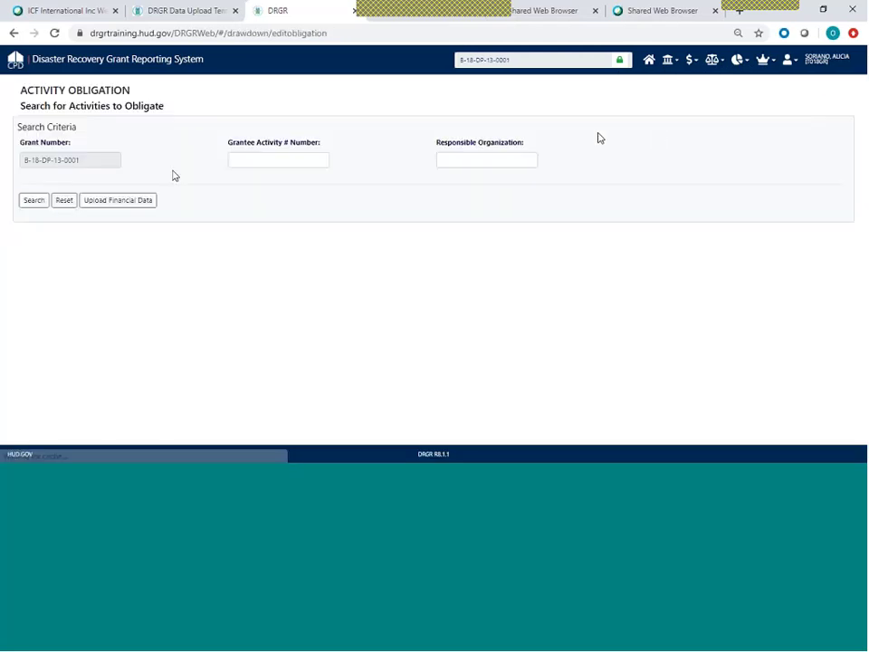
- List the grant's 23 activities and open the 04-Brunswick Buyout LM obligation of 150000.00
{"action": "left_click", "coordinate": [31, 201]}
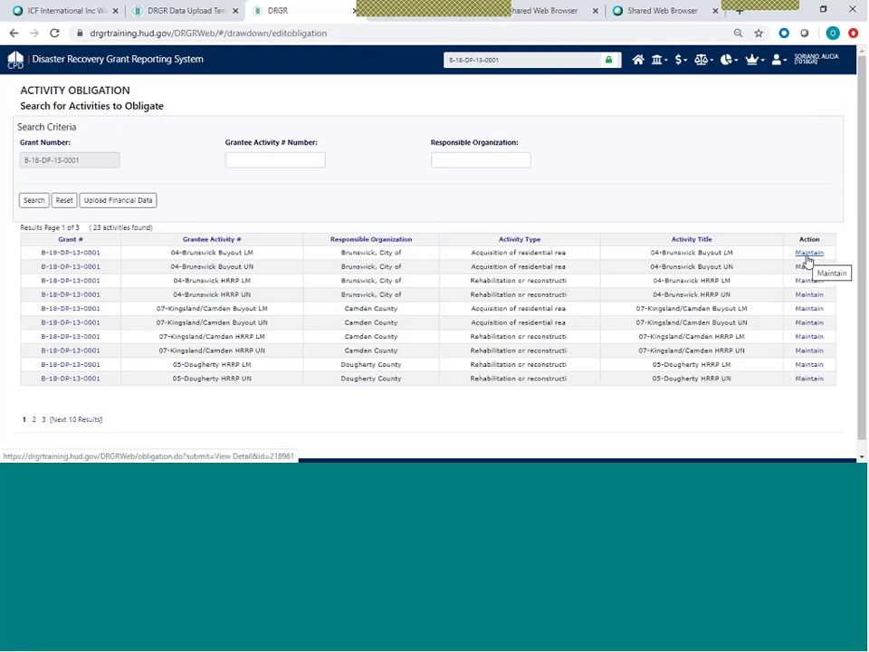
{"action": "left_click", "coordinate": [808, 254]}
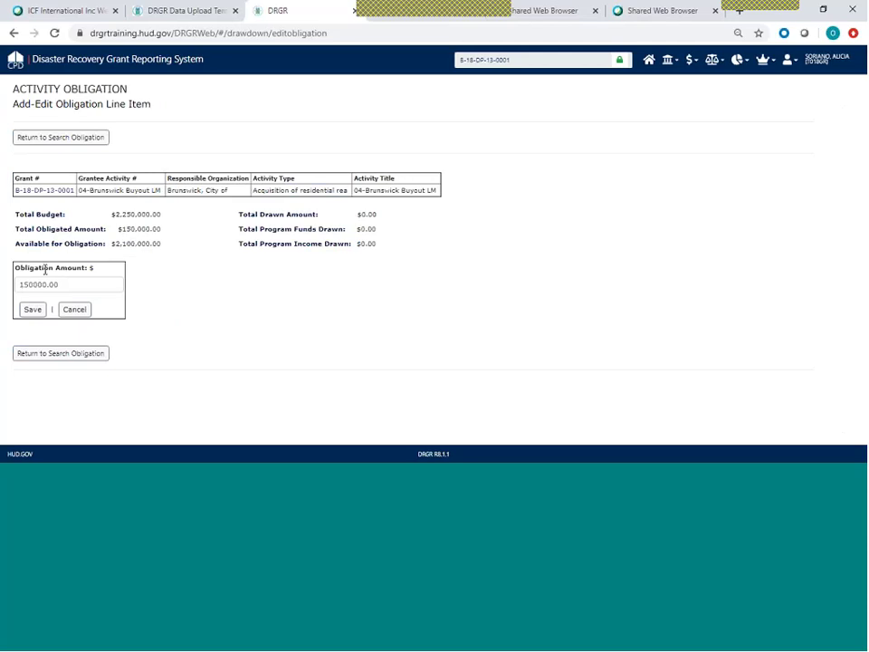
- Cancel the 04-Brunswick Buyout LM obligation edit, keeping it at $150,000.00
{"action": "left_click", "coordinate": [80, 284]}
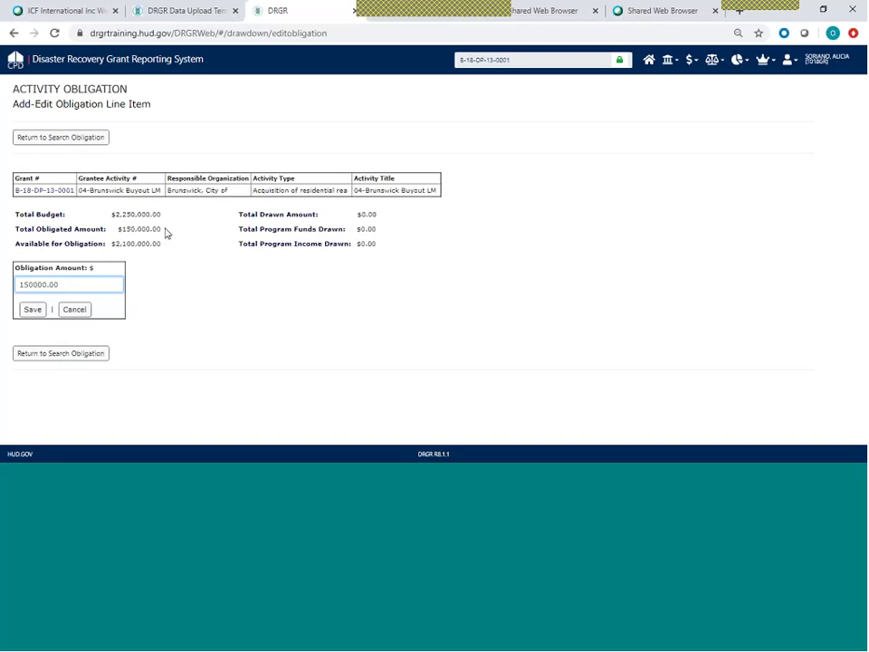
{"action": "left_click", "coordinate": [83, 312]}
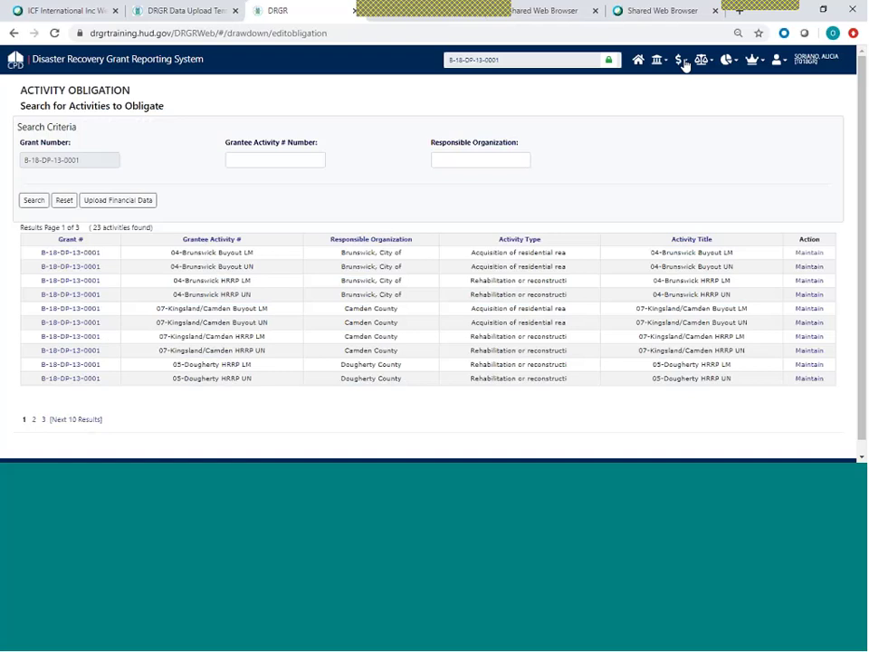
- Start a new voucher and search for activities to add, listing 249 results
{"action": "left_click", "coordinate": [685, 64]}
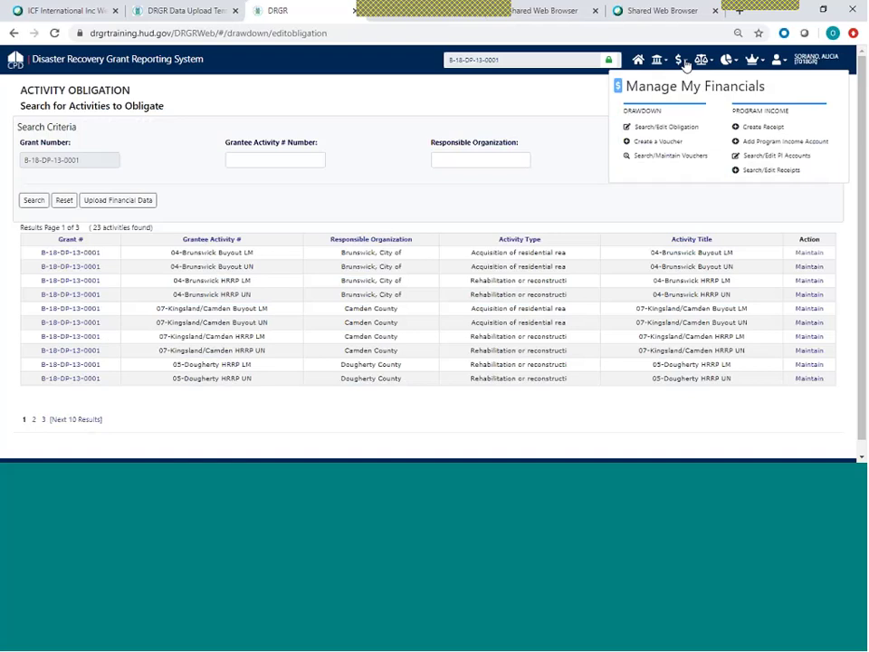
{"action": "left_click", "coordinate": [656, 143]}
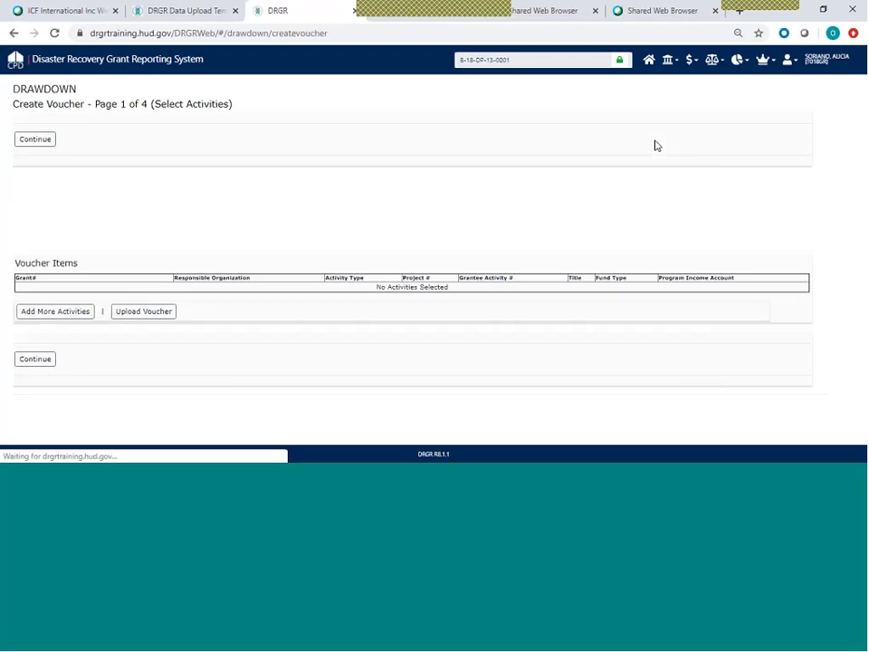
{"action": "left_click", "coordinate": [74, 313]}
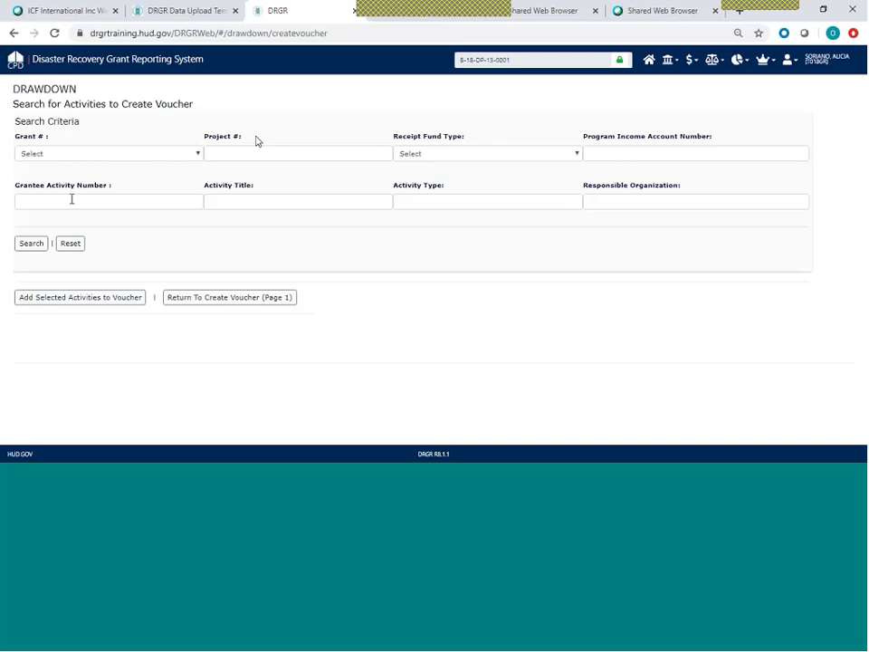
{"action": "left_click", "coordinate": [40, 248]}
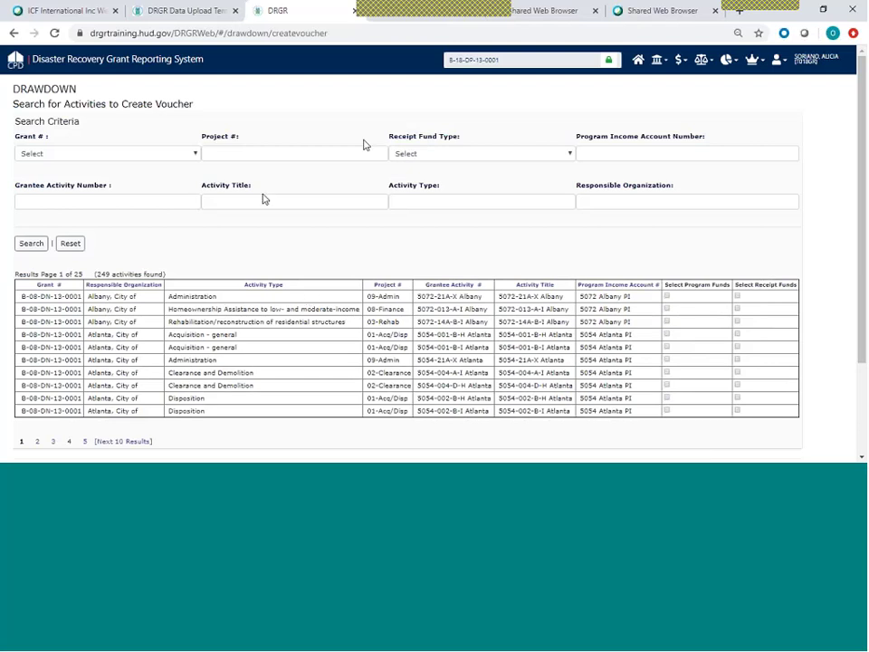
- Add 5072-013-A-I Albany program and receipt funds to the voucher and continue to submit page
{"action": "left_click", "coordinate": [666, 308]}
{"action": "left_click", "coordinate": [736, 308]}
{"action": "scroll", "coordinate": [240, 362], "scroll_direction": "down", "scroll_amount": 3}
{"action": "left_click", "coordinate": [95, 355]}
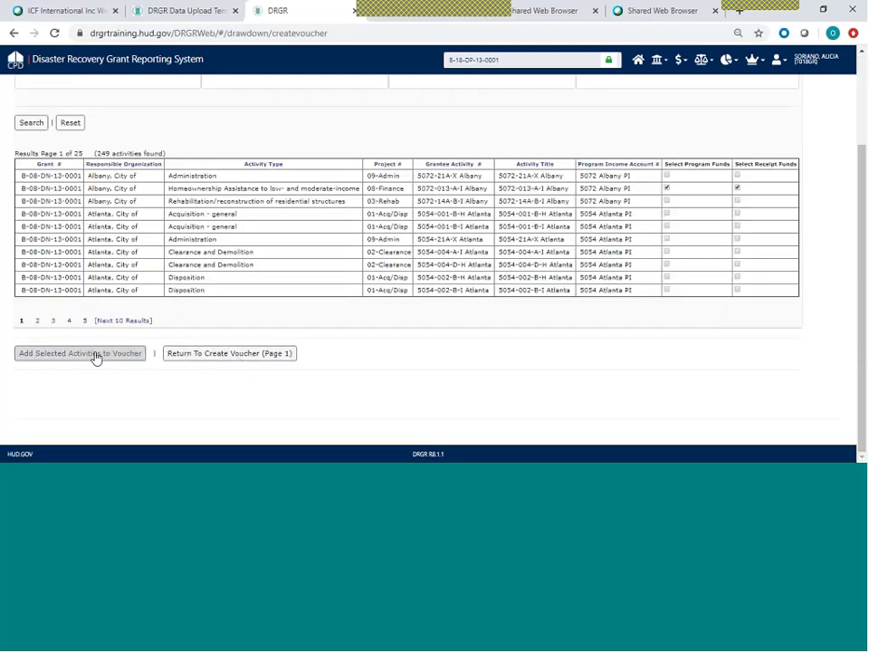
{"action": "left_click", "coordinate": [95, 355]}
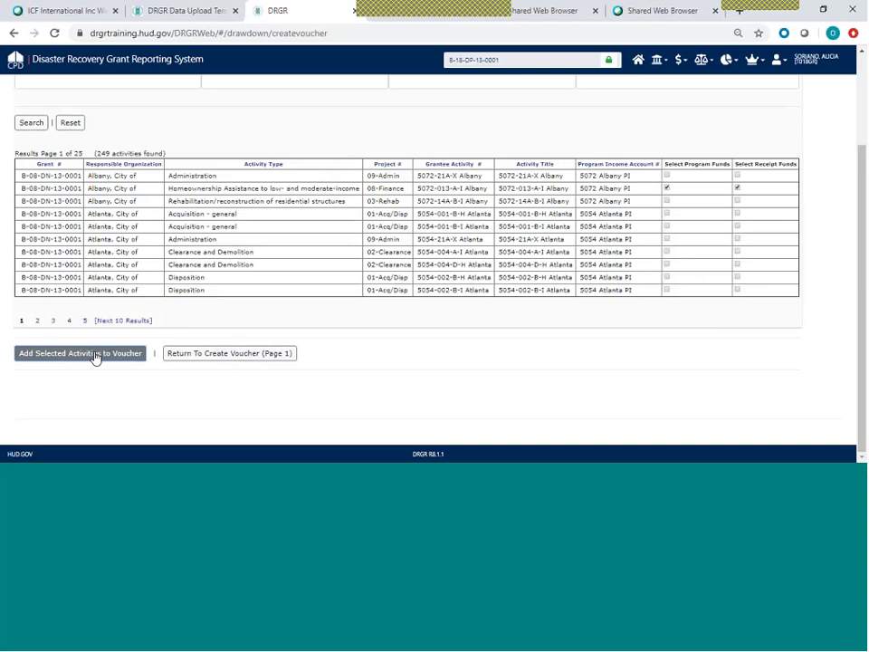
{"action": "left_click", "coordinate": [96, 355]}
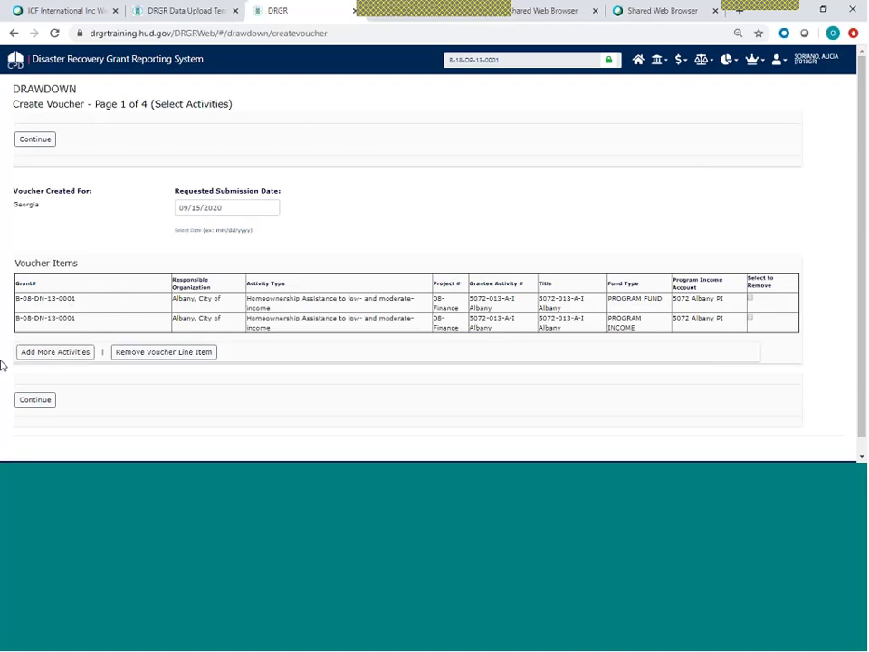
{"action": "left_click", "coordinate": [70, 360]}
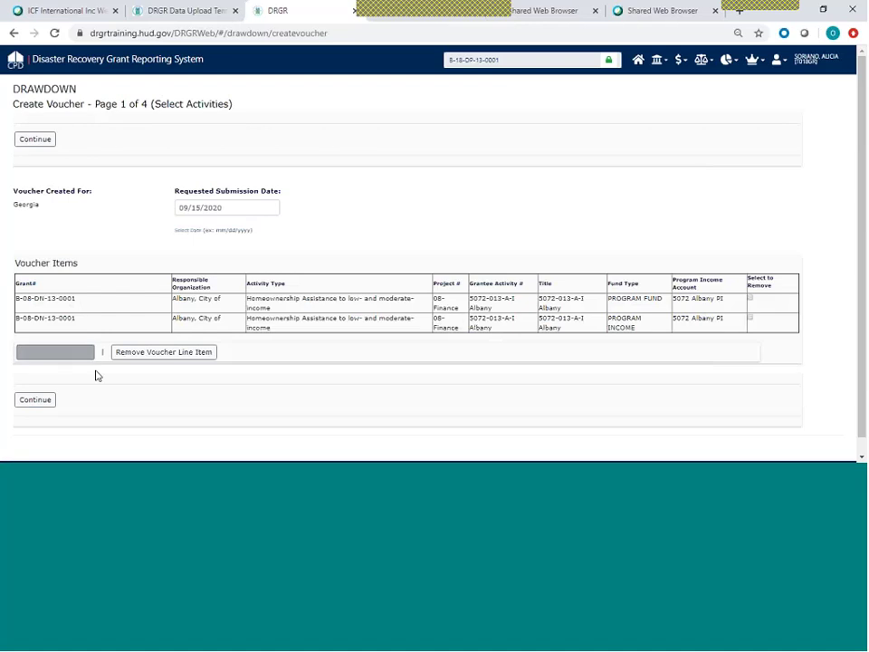
{"action": "left_click", "coordinate": [37, 400]}
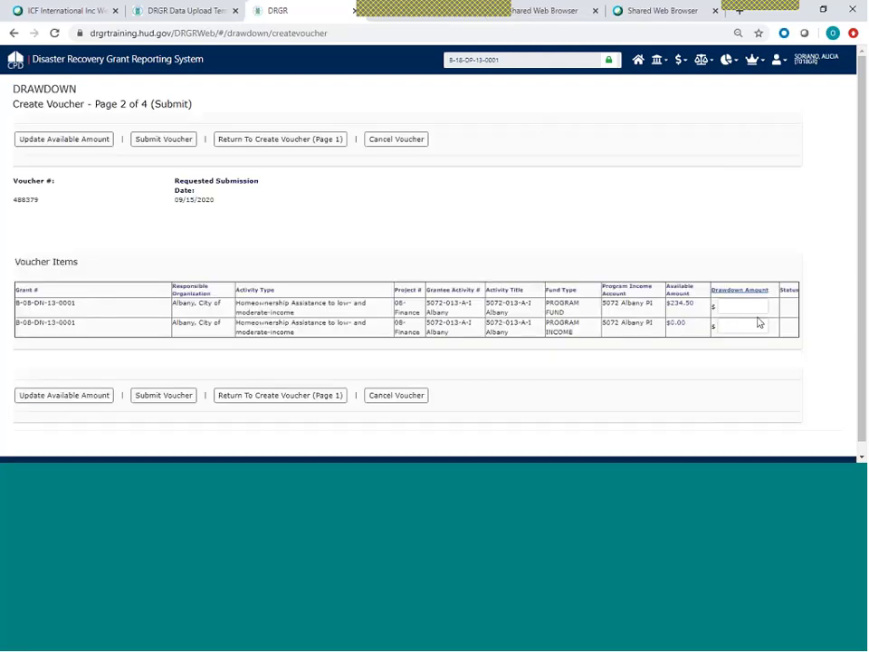
- Enter a drawdown amount of 100 on the Albany Program Fund line
{"action": "left_click", "coordinate": [739, 305]}
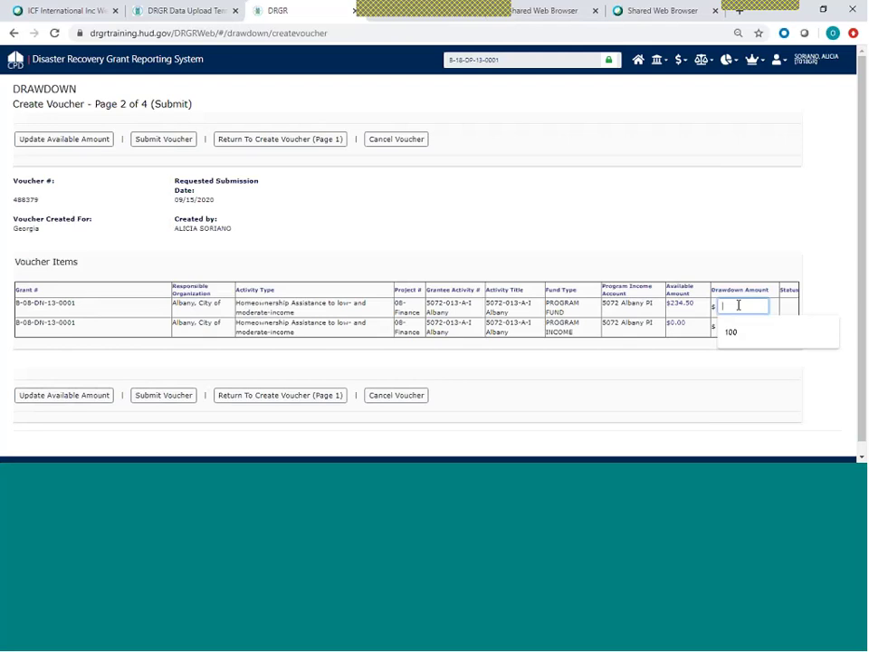
{"action": "left_click", "coordinate": [705, 435]}
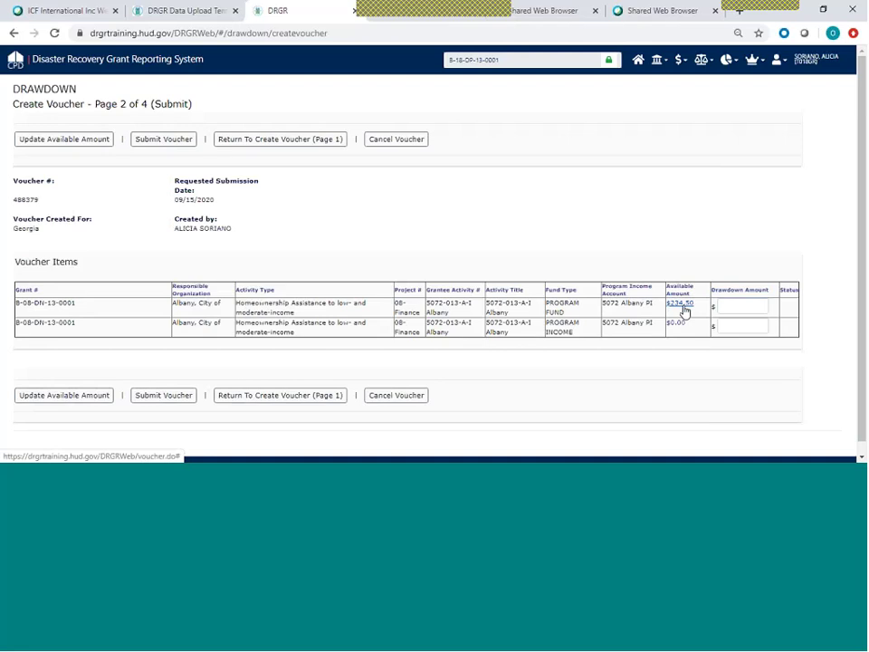
{"action": "left_click", "coordinate": [732, 308]}
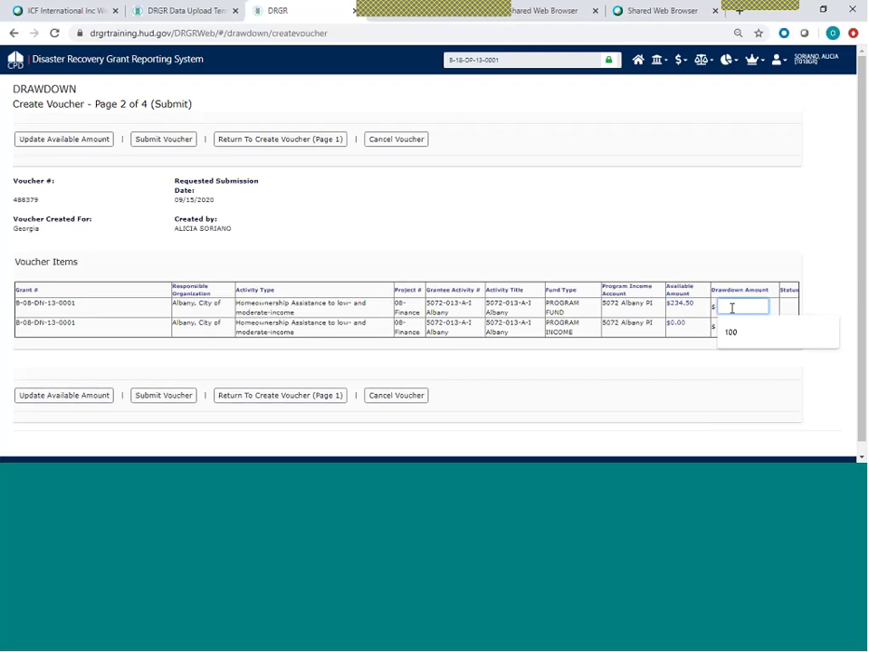
{"action": "type", "text": "100"}
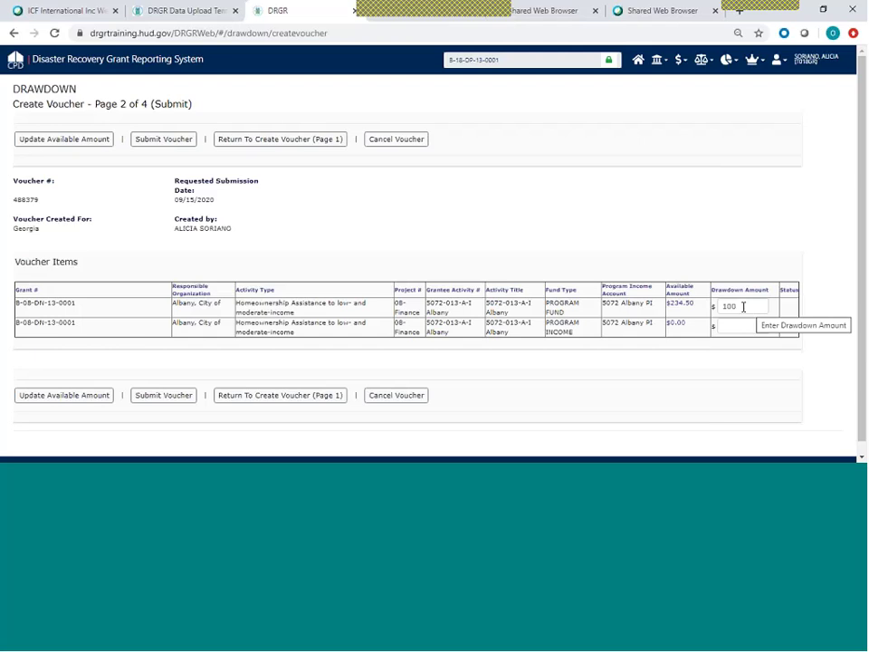
- Submit and confirm the $100.00 Albany program fund voucher
{"action": "left_click", "coordinate": [159, 402]}
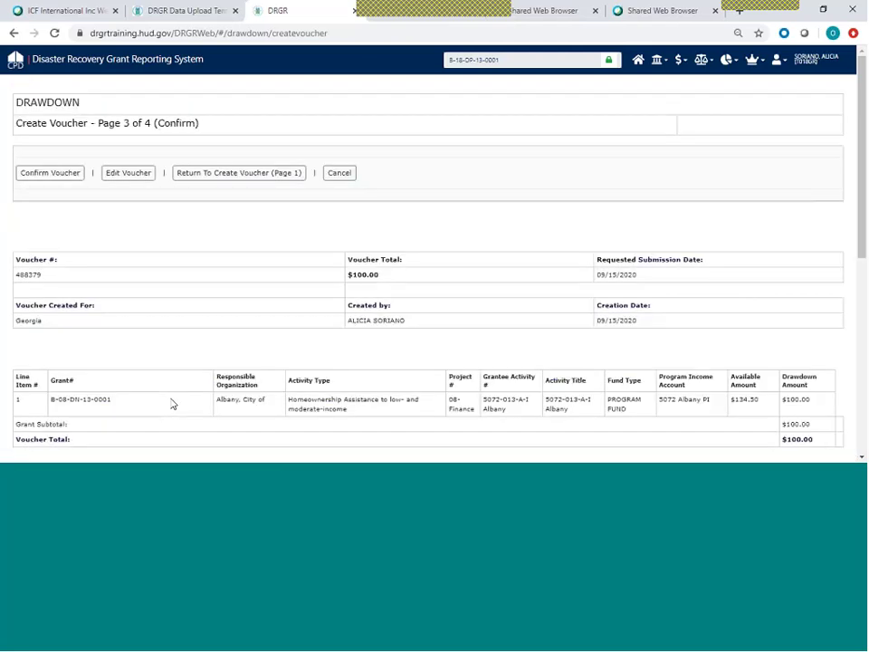
{"action": "scroll", "coordinate": [723, 307], "scroll_direction": "down", "scroll_amount": 2}
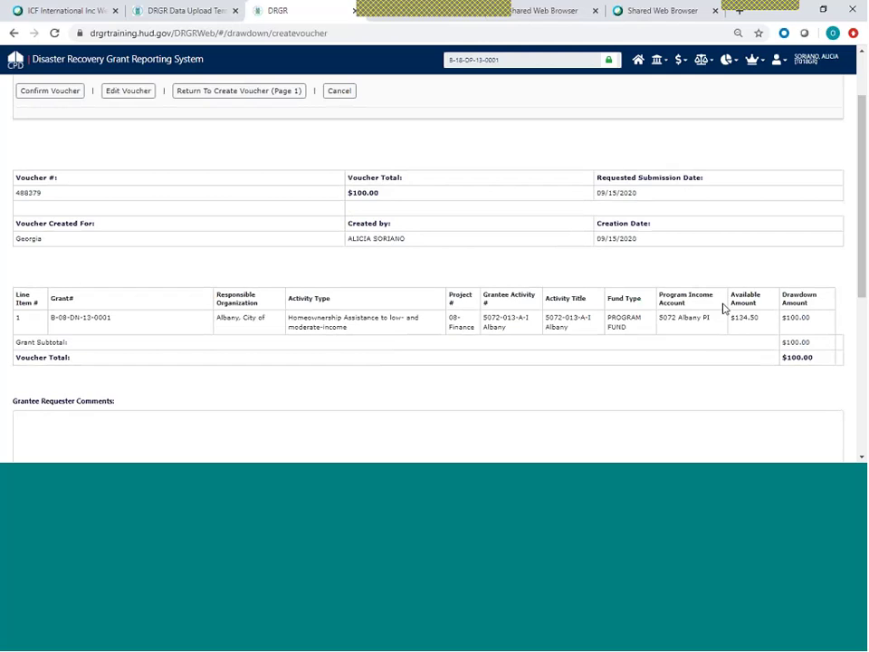
{"action": "scroll", "coordinate": [723, 308], "scroll_direction": "up", "scroll_amount": 1}
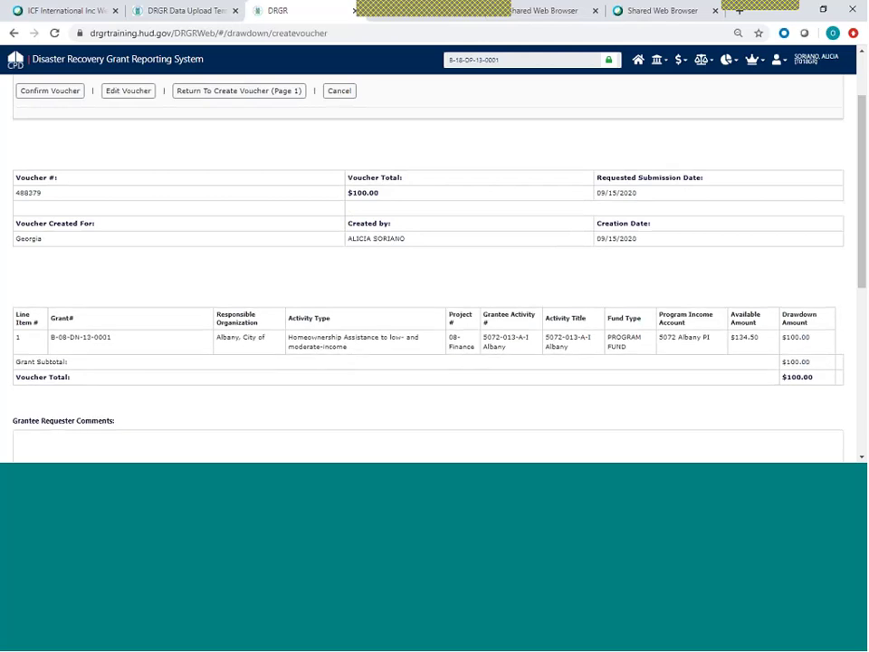
{"action": "scroll", "coordinate": [694, 243], "scroll_direction": "up", "scroll_amount": 1}
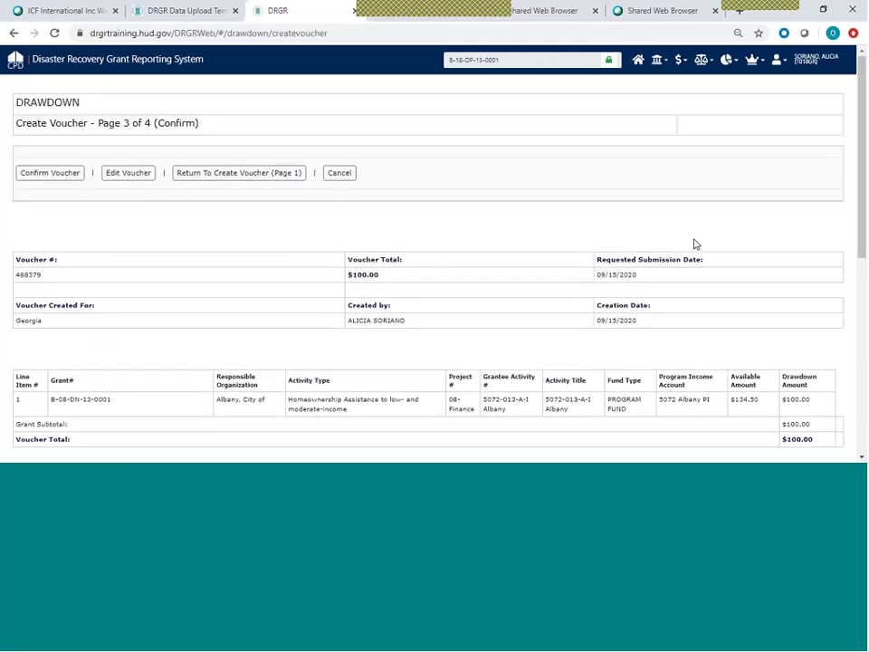
{"action": "left_click", "coordinate": [50, 173]}
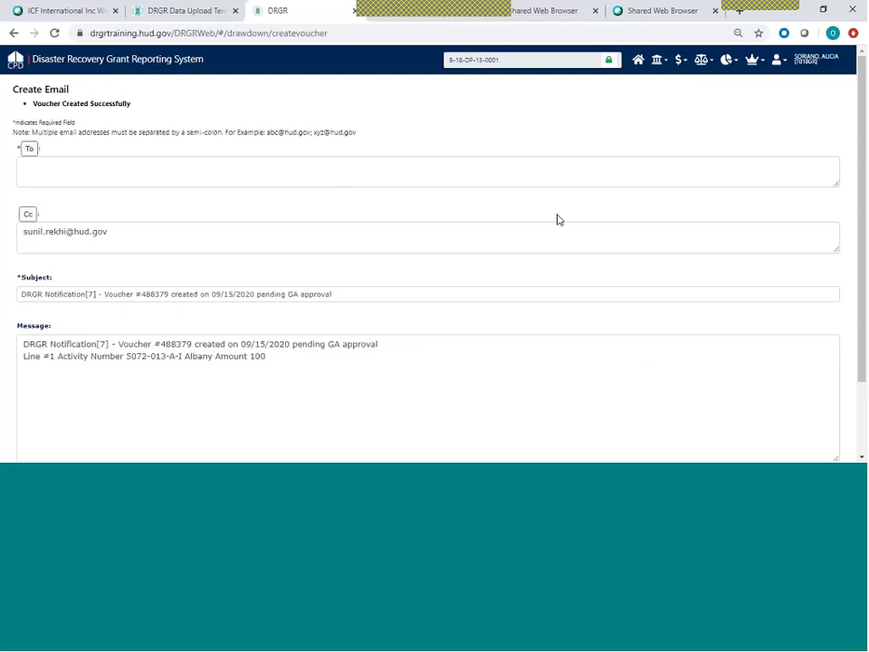
- Cancel the unsent notification email to return to the voucher 488379 view
{"action": "scroll", "coordinate": [558, 219], "scroll_direction": "down", "scroll_amount": 2}
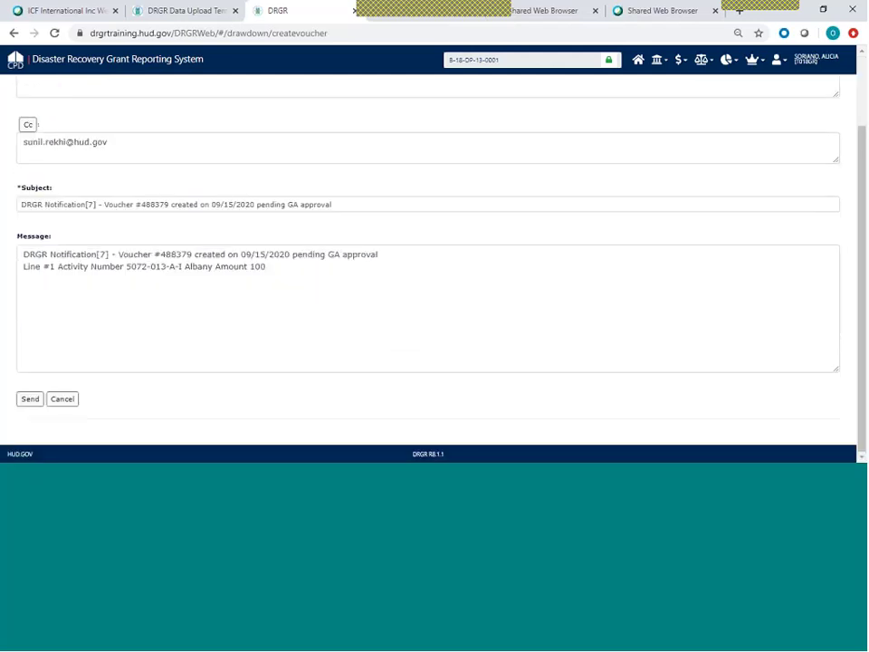
{"action": "left_click", "coordinate": [61, 399]}
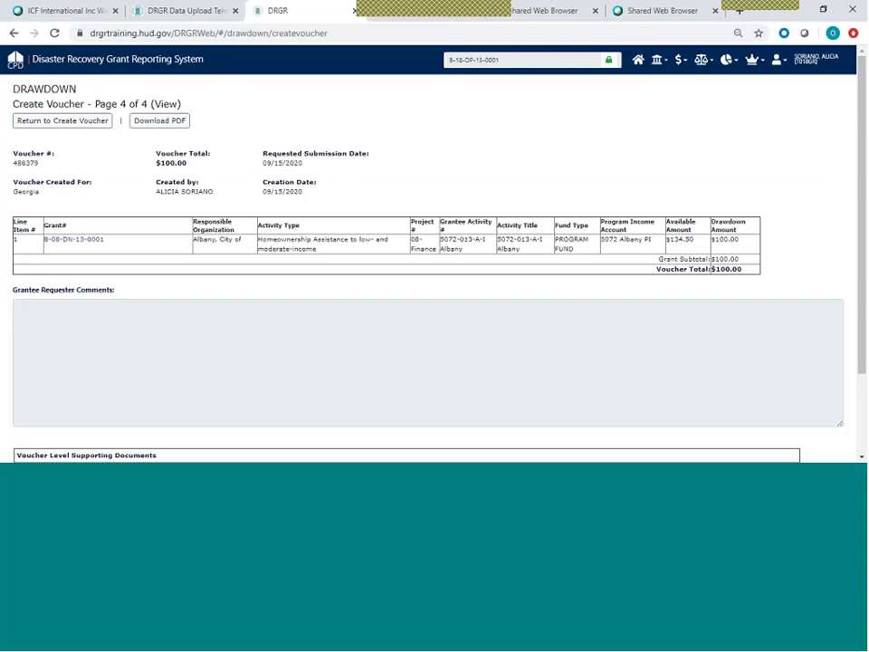
- Log out of DRGR from the My Profile menu
{"action": "left_click", "coordinate": [785, 64]}
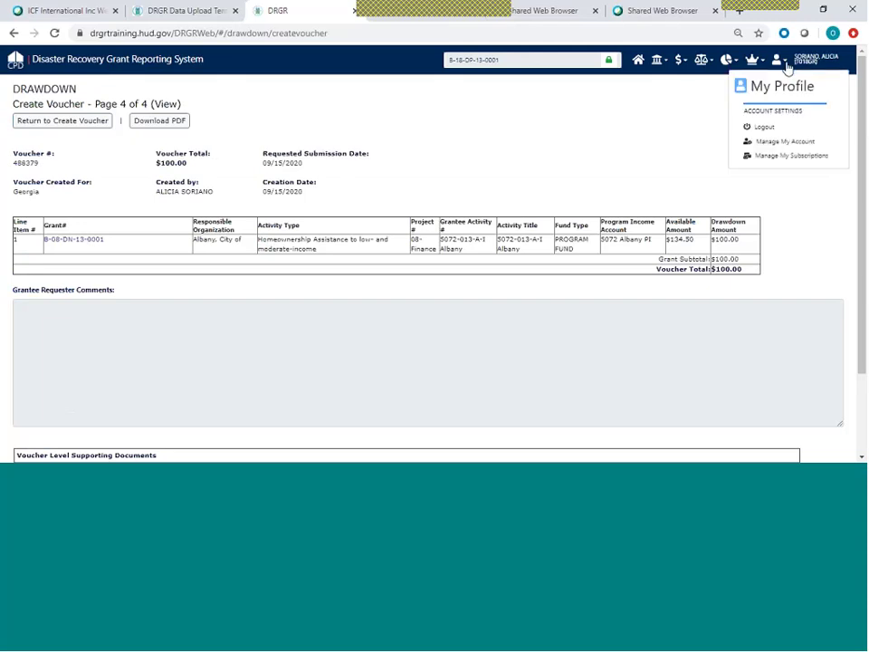
{"action": "left_click", "coordinate": [762, 128]}
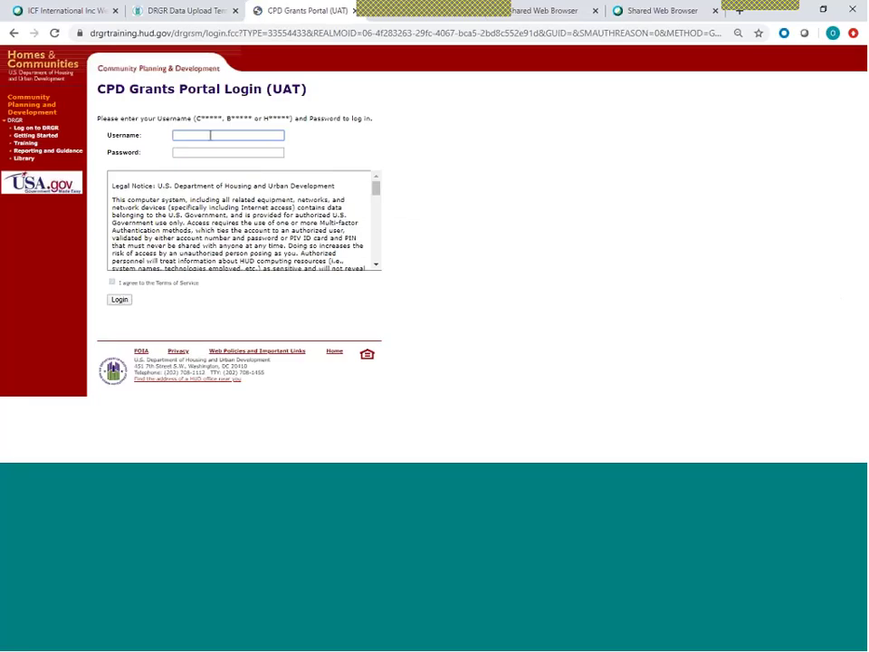
- Sign in to the CPD Grants Portal (UAT) with the username and password, accepting the Terms of Service
{"action": "type", "text": "T"}
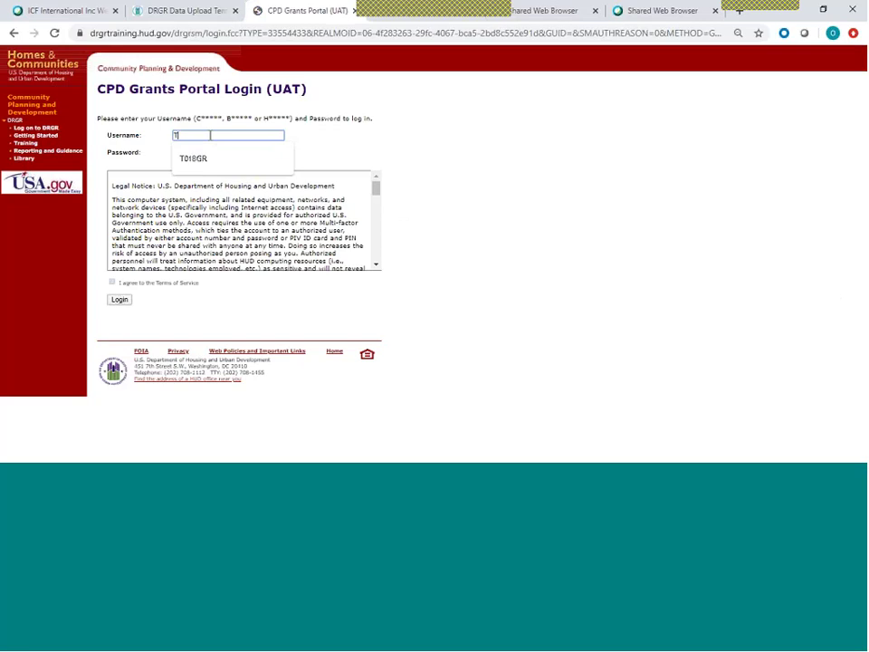
{"action": "type", "text": "j"}
{"action": "key", "text": "BackSpace"}
{"action": "type", "text": "018GA"}
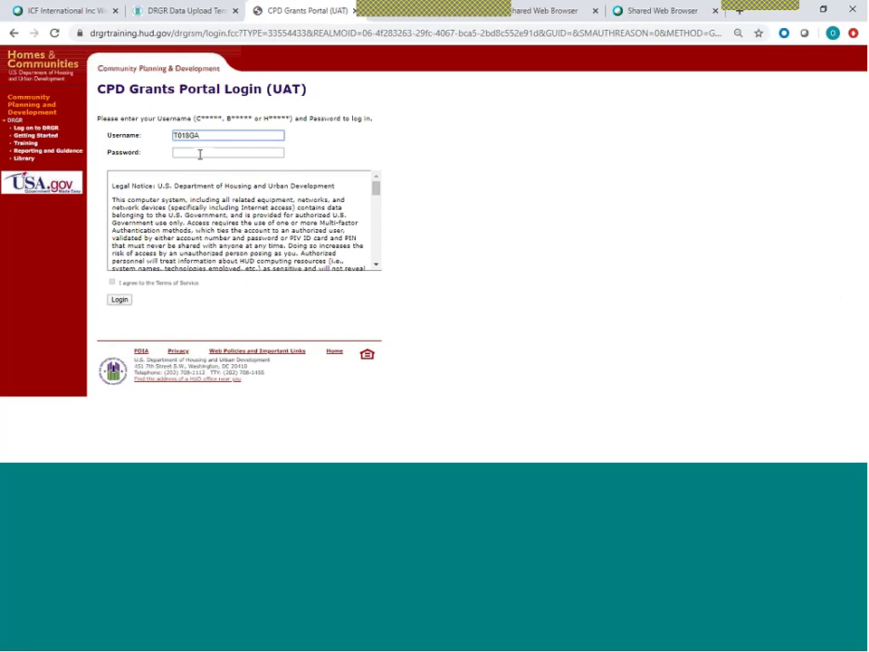
{"action": "left_click", "coordinate": [200, 154]}
{"action": "type", "text": "•"}
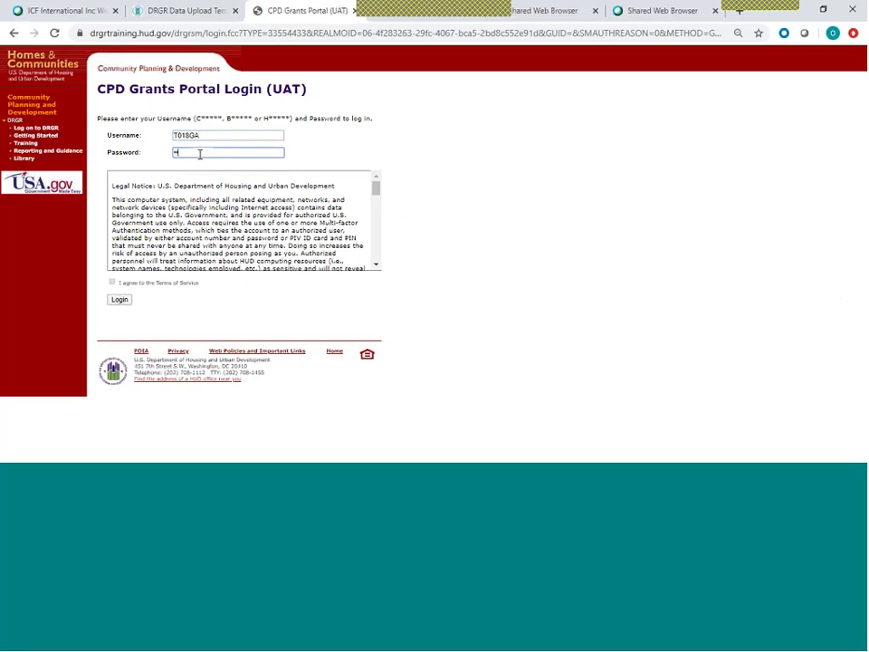
{"action": "type", "text": "•••••••"}
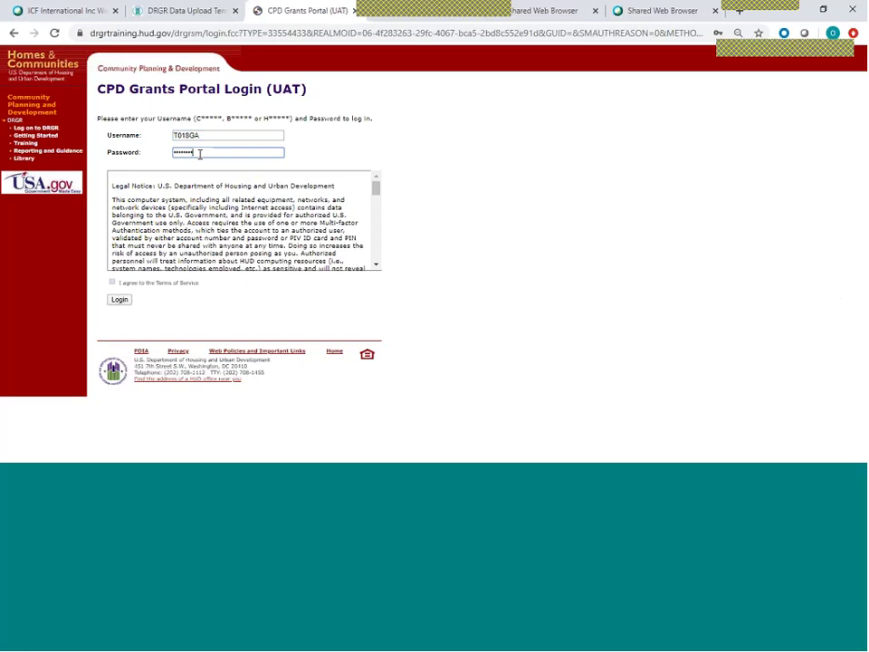
{"action": "left_click", "coordinate": [112, 284]}
{"action": "left_click", "coordinate": [120, 300]}
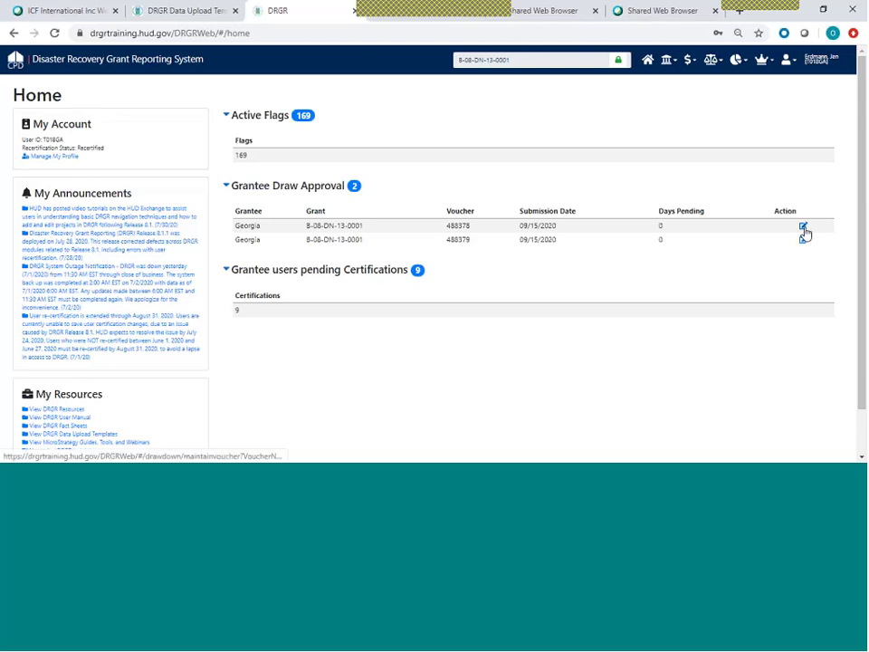
- Open pending voucher 488378 from the Grantee Draw Approval list for editing
{"action": "left_click", "coordinate": [803, 227]}
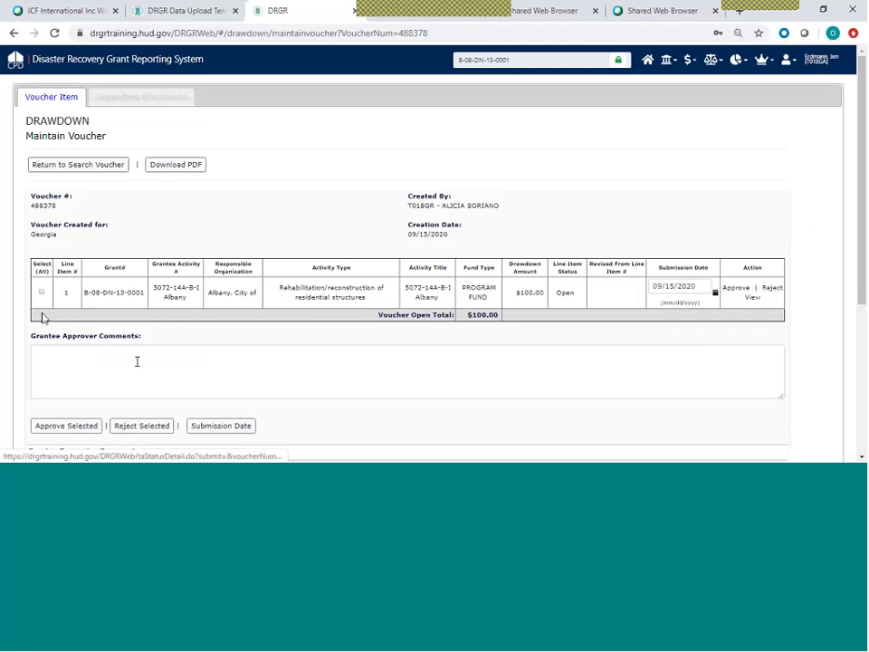
- Select the $100.00 Program Fund line item 1 of voucher 488378 for approval and review the page
{"action": "scroll", "coordinate": [137, 361], "scroll_direction": "down", "scroll_amount": 1}
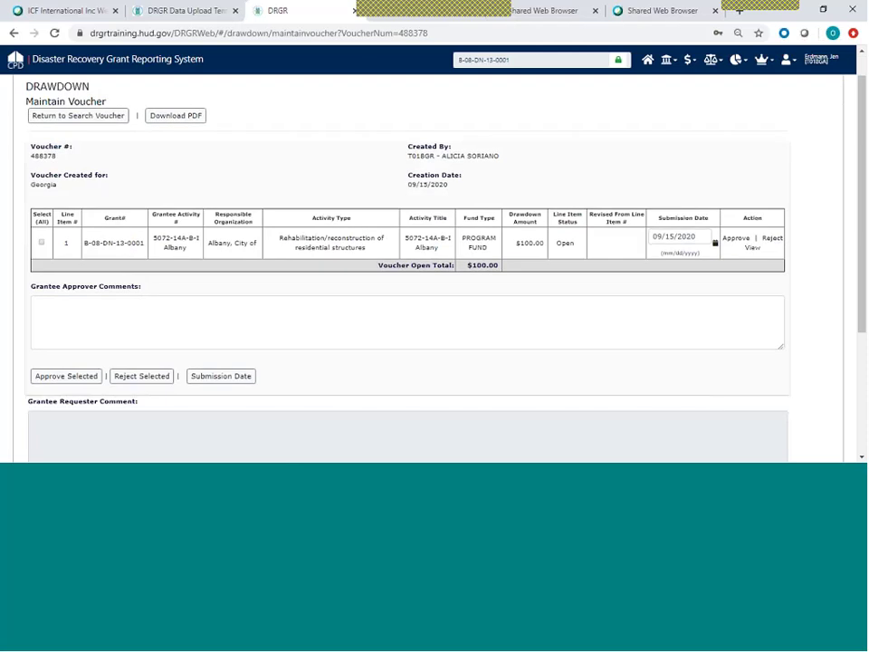
{"action": "left_click", "coordinate": [40, 243]}
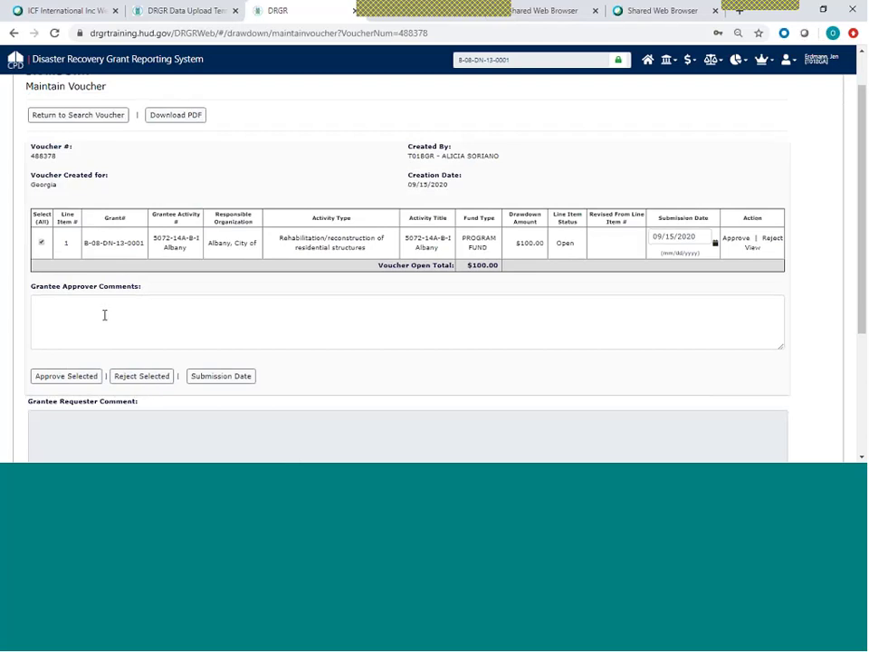
{"action": "scroll", "coordinate": [397, 294], "scroll_direction": "down", "scroll_amount": 1}
{"action": "scroll", "coordinate": [398, 294], "scroll_direction": "up", "scroll_amount": 2}
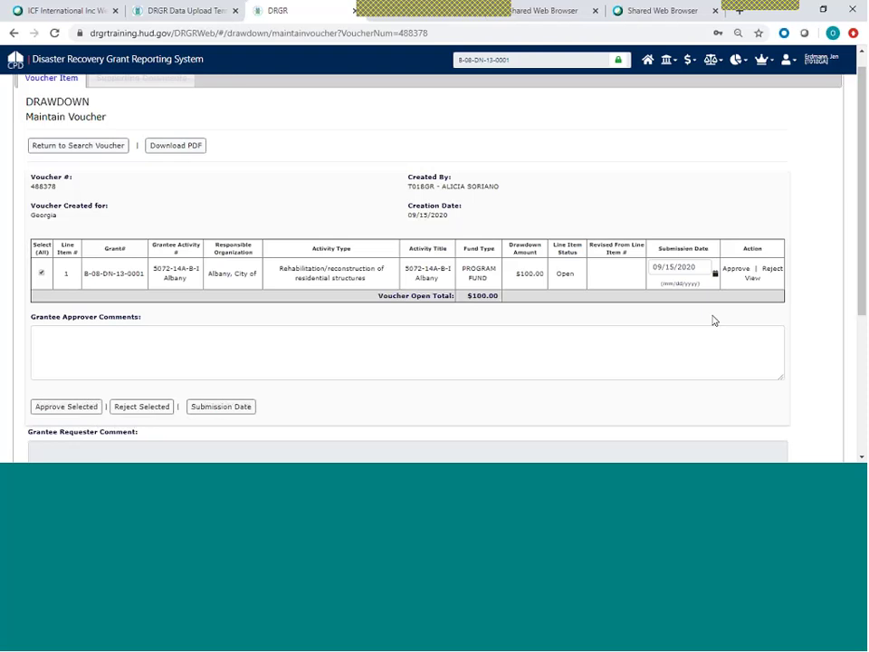
{"action": "scroll", "coordinate": [673, 328], "scroll_direction": "down", "scroll_amount": 2}
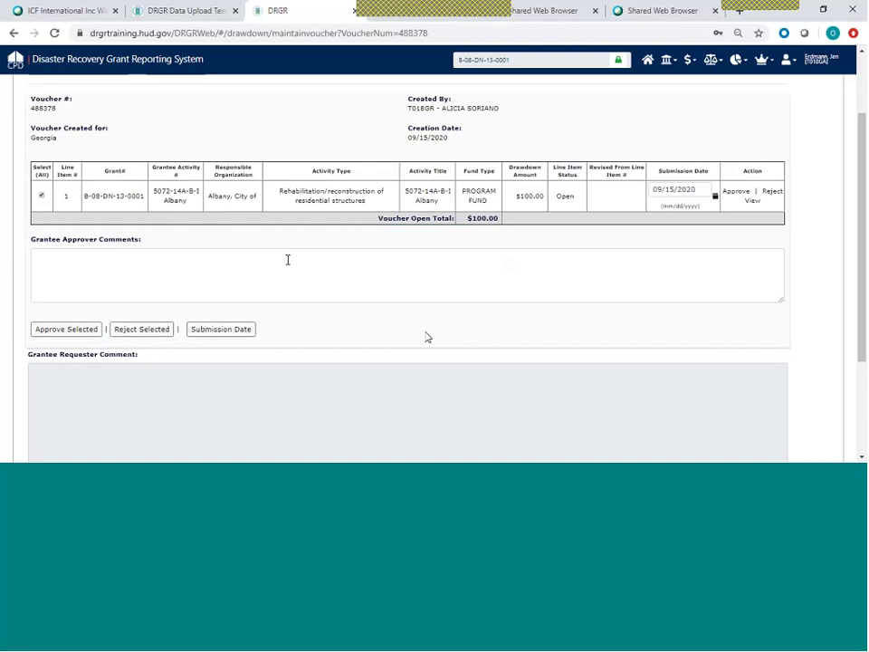
{"action": "scroll", "coordinate": [406, 350], "scroll_direction": "down", "scroll_amount": 2}
{"action": "scroll", "coordinate": [406, 349], "scroll_direction": "down", "scroll_amount": 1}
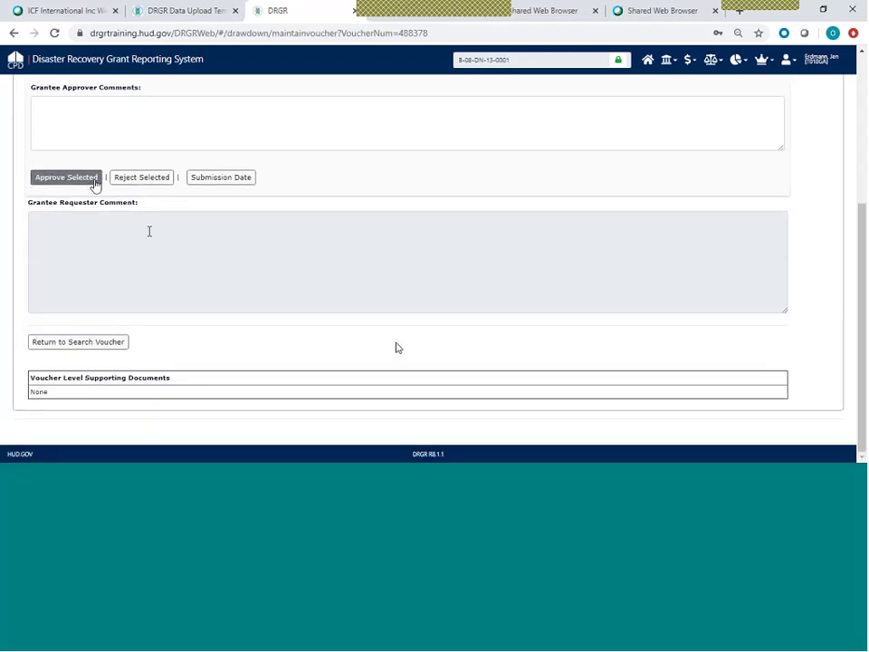
{"action": "scroll", "coordinate": [396, 348], "scroll_direction": "up", "scroll_amount": 4}
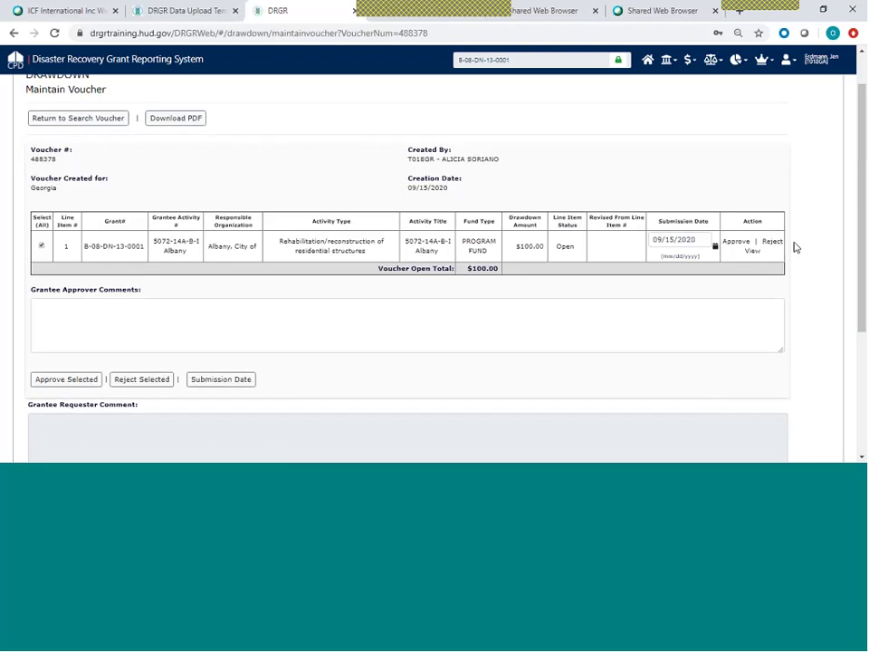
- Go to Search/Maintain Vouchers under the $ Manage My Financials menu
{"action": "left_click", "coordinate": [698, 66]}
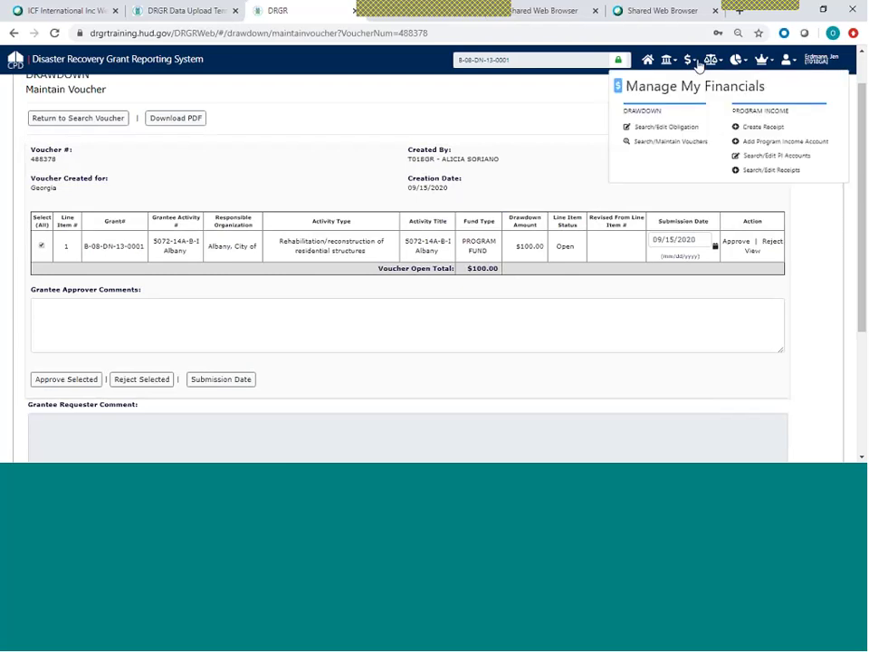
{"action": "left_click", "coordinate": [658, 145]}
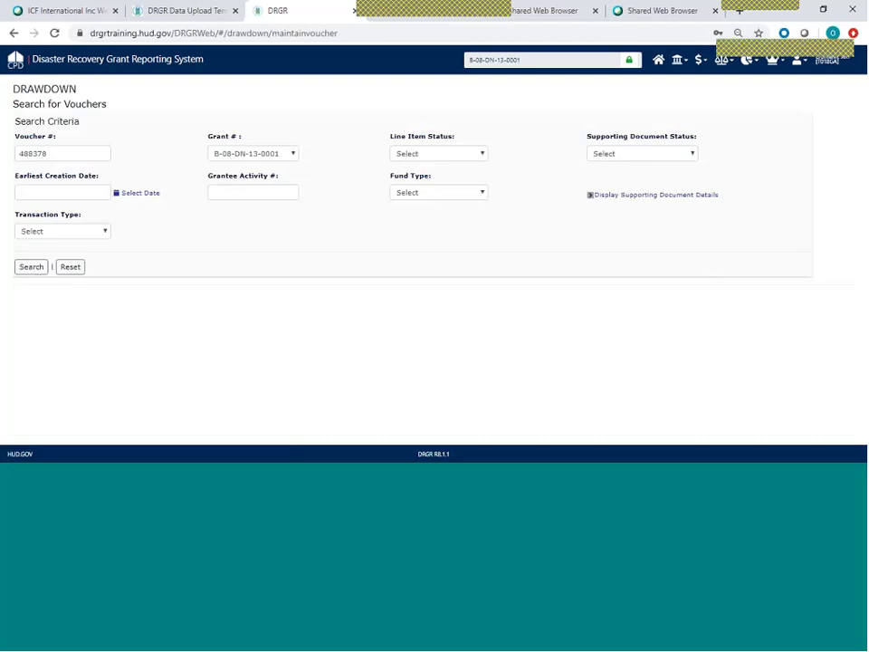
{"action": "left_click", "coordinate": [481, 155]}
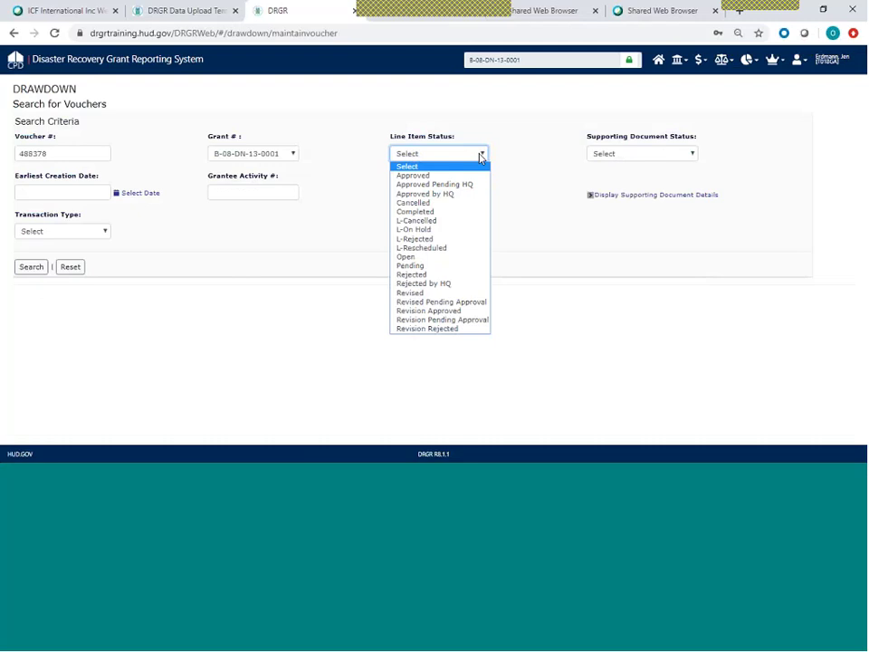
{"action": "left_click", "coordinate": [55, 152]}
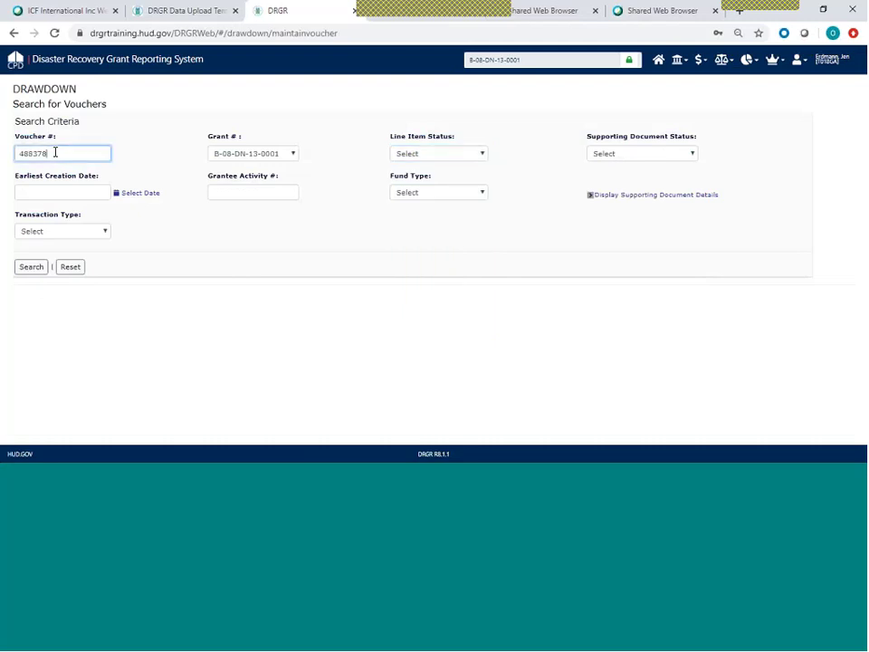
{"action": "left_click", "coordinate": [480, 156]}
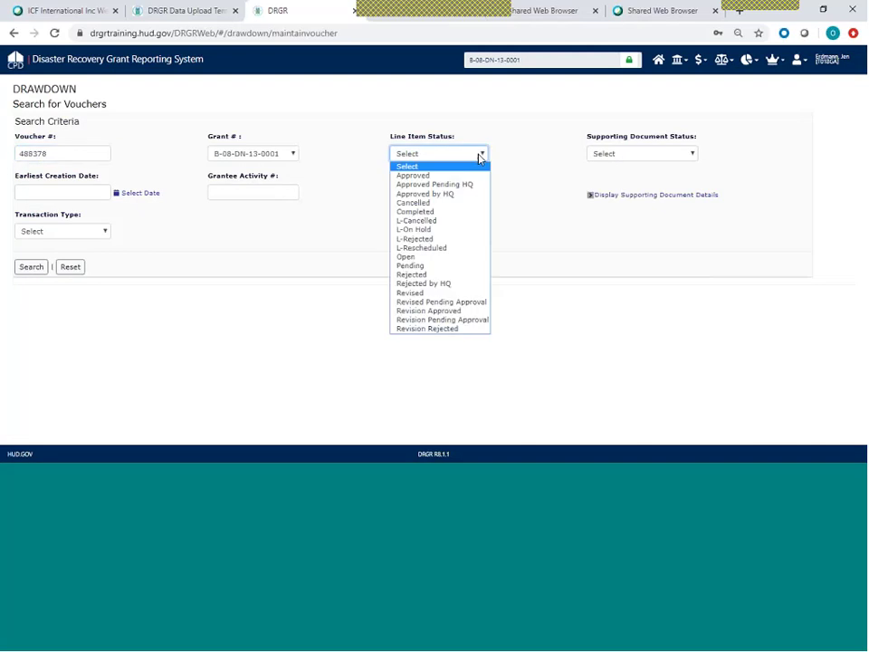
{"action": "left_click", "coordinate": [430, 259]}
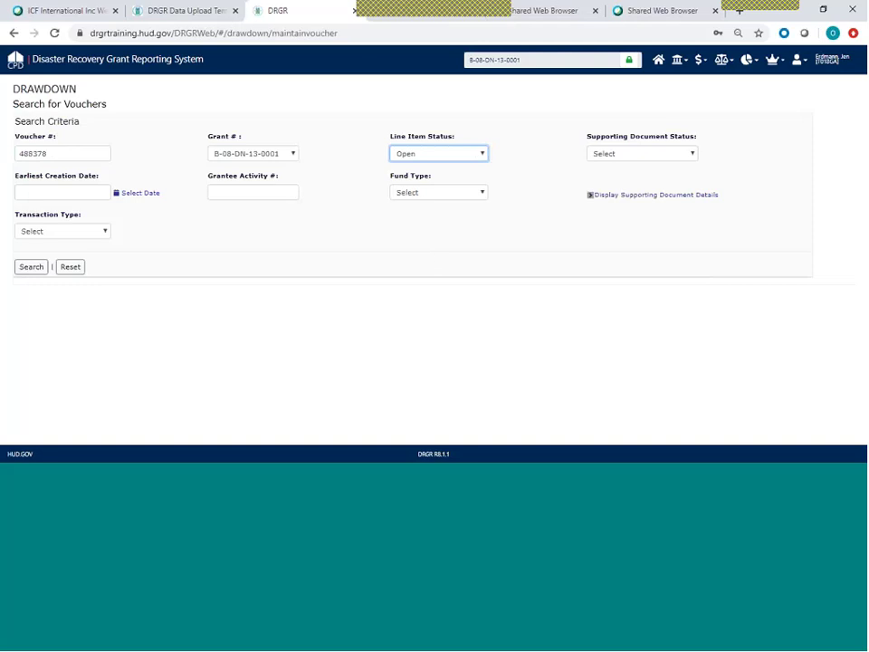
{"action": "left_click", "coordinate": [483, 156]}
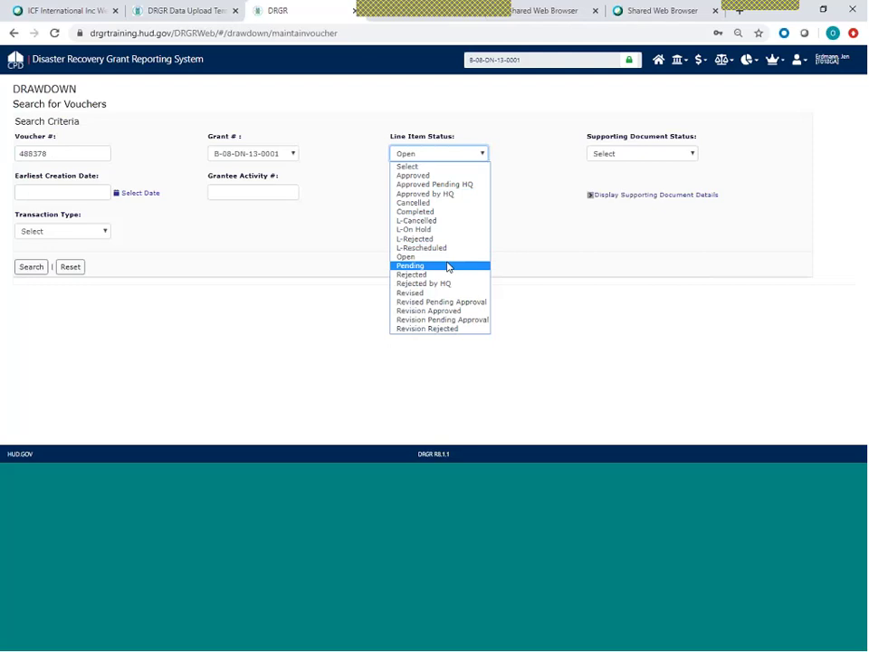
{"action": "left_click", "coordinate": [521, 211]}
{"action": "left_click", "coordinate": [57, 154]}
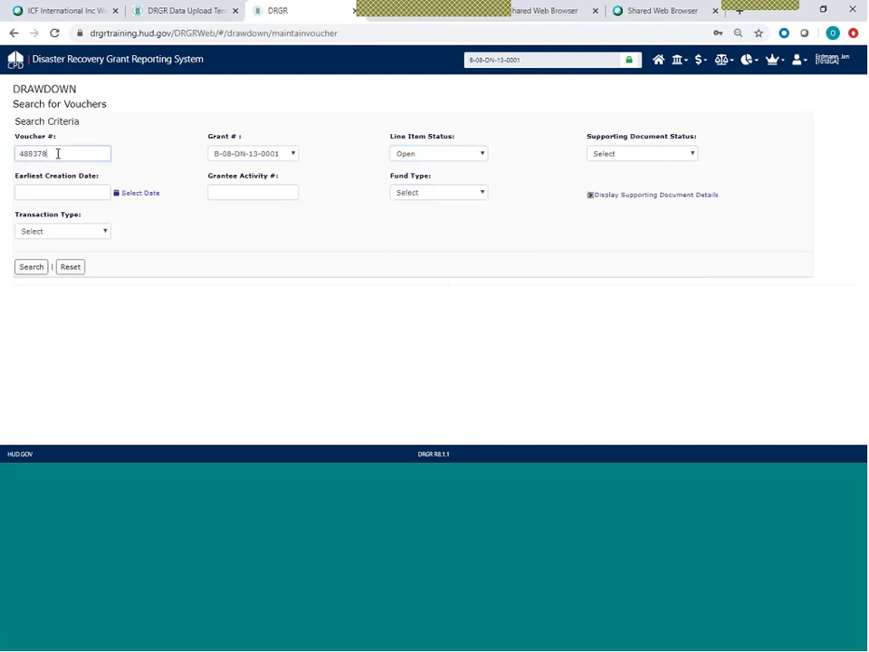
{"action": "left_click_drag", "start_coordinate": [57, 154], "coordinate": [2, 152]}
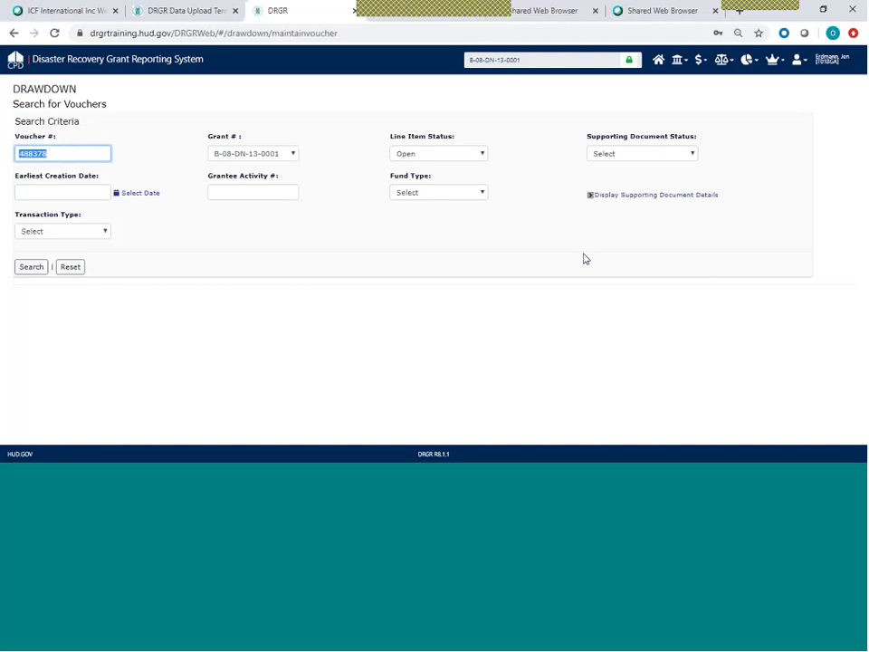
{"action": "left_click", "coordinate": [836, 159]}
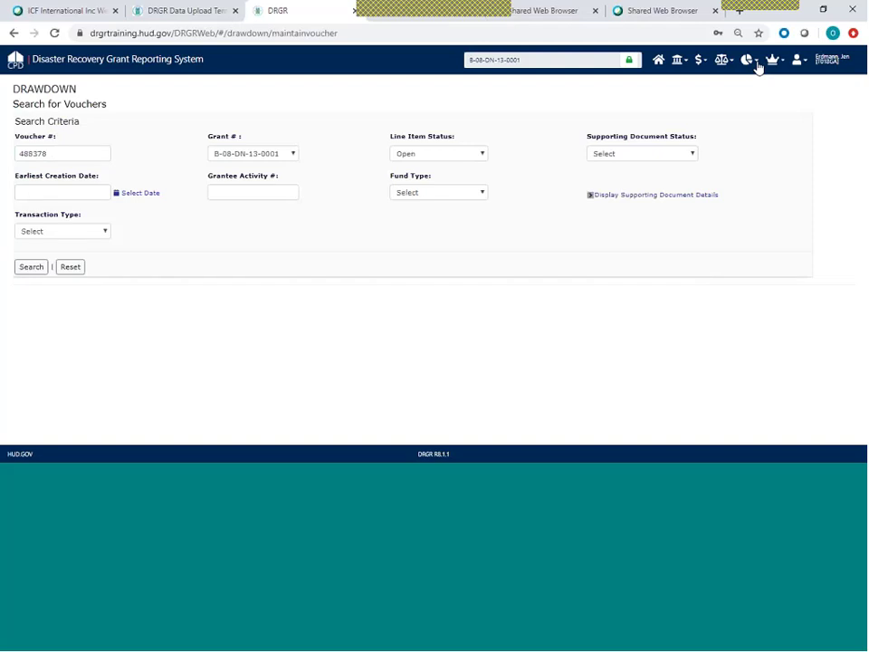
- Go to Manage Performance Report under the Manage My Grants menu
{"action": "left_click", "coordinate": [686, 66]}
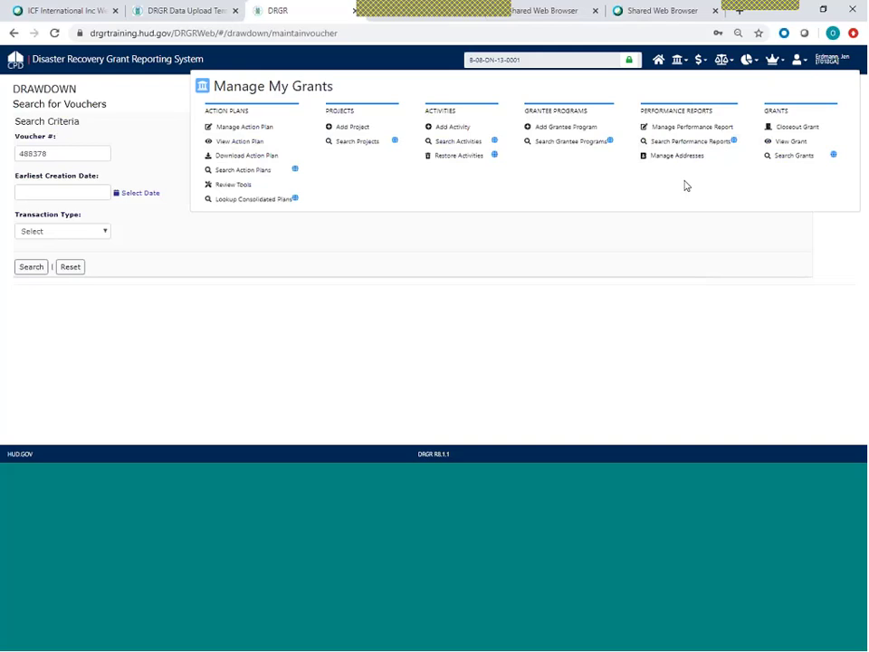
{"action": "left_click", "coordinate": [687, 131]}
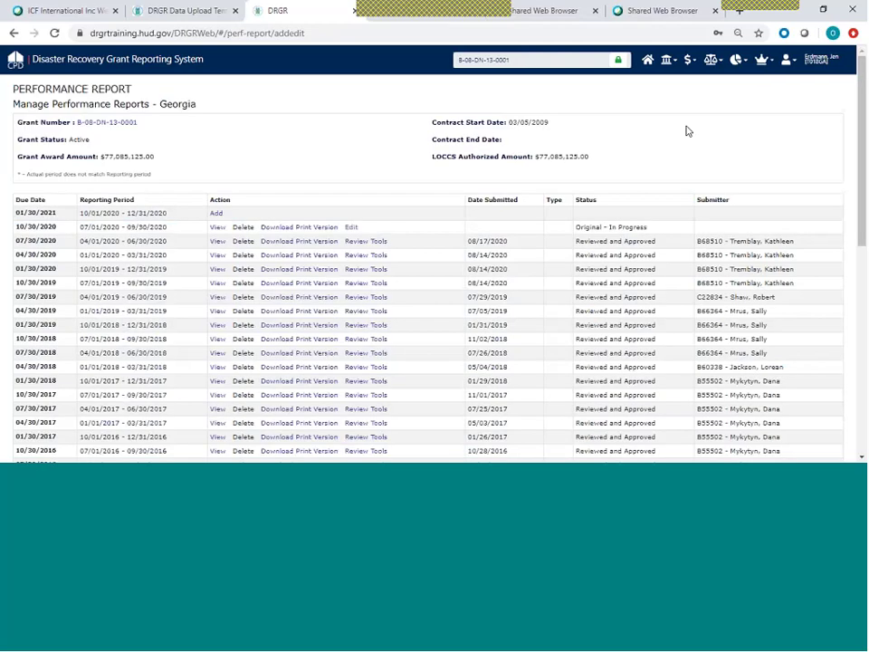
{"action": "scroll", "coordinate": [779, 163], "scroll_direction": "down", "scroll_amount": 2}
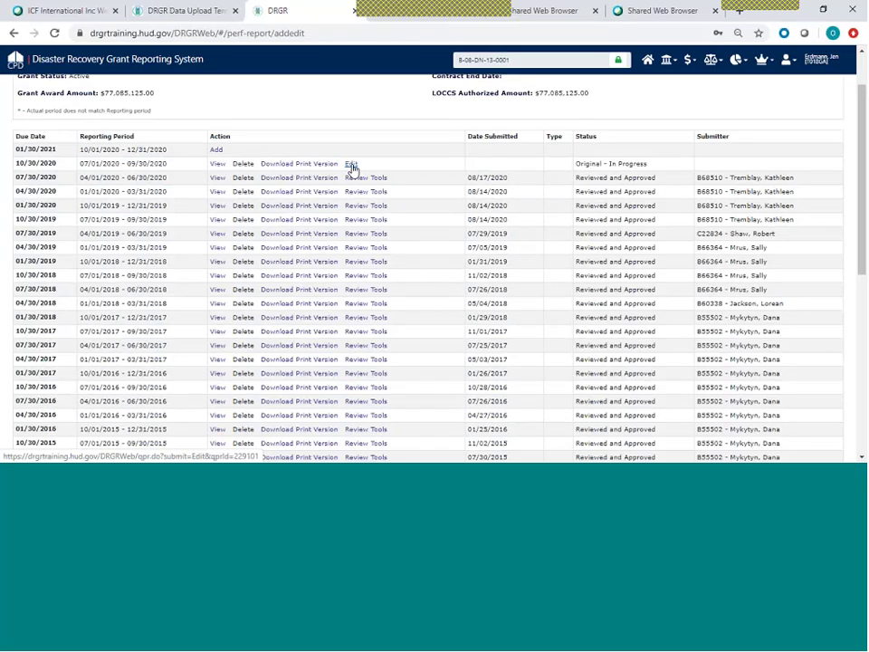
{"action": "left_click", "coordinate": [351, 165]}
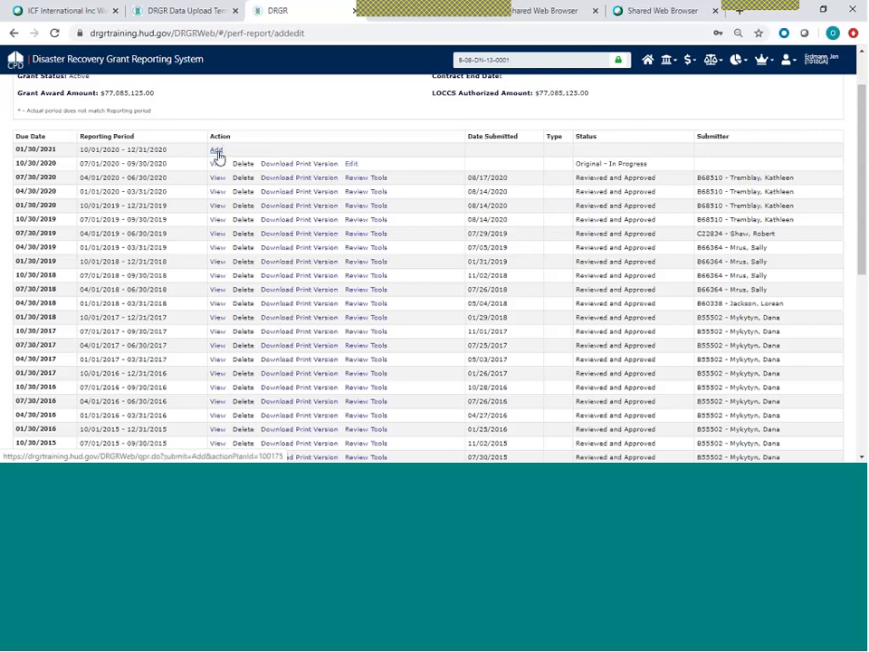
{"action": "scroll", "coordinate": [256, 152], "scroll_direction": "down", "scroll_amount": 5}
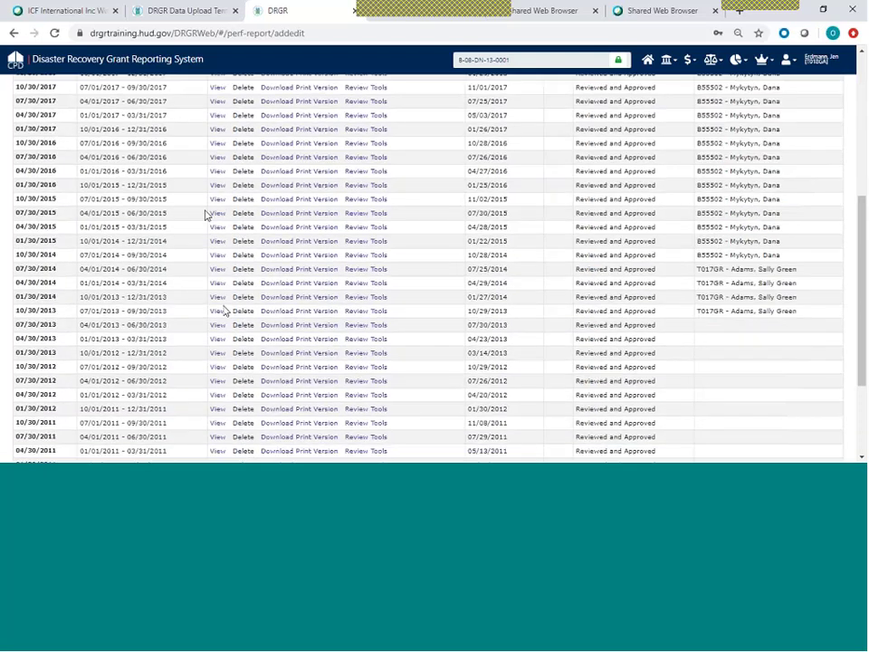
{"action": "scroll", "coordinate": [203, 187], "scroll_direction": "down", "scroll_amount": 3}
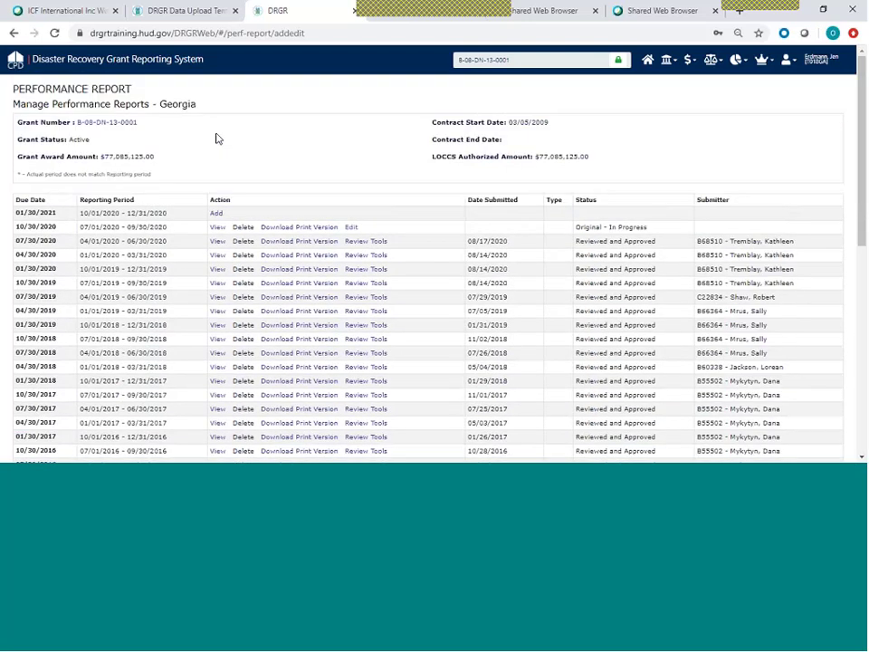
{"action": "scroll", "coordinate": [181, 218], "scroll_direction": "down", "scroll_amount": 8}
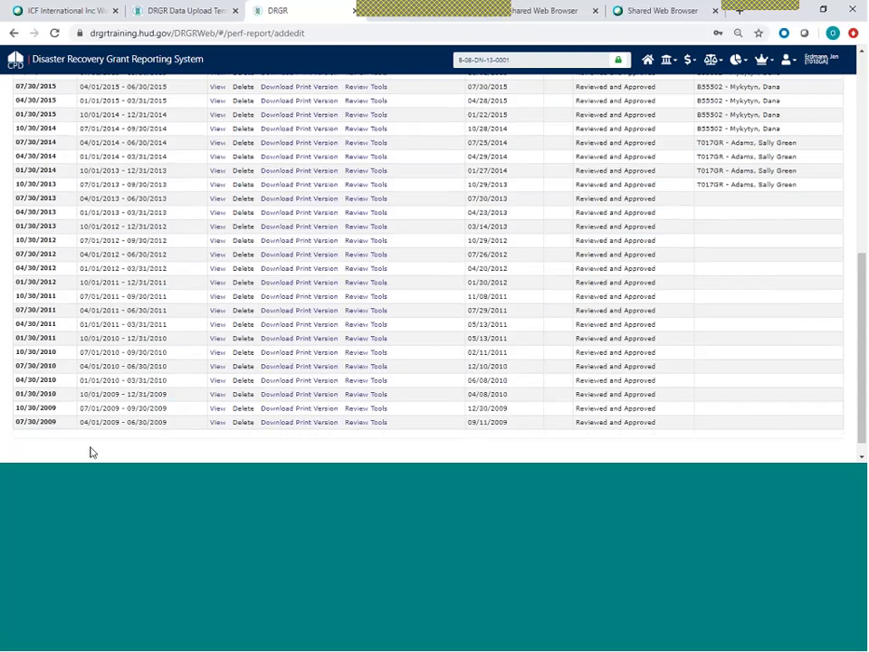
{"action": "scroll", "coordinate": [217, 140], "scroll_direction": "up", "scroll_amount": 10}
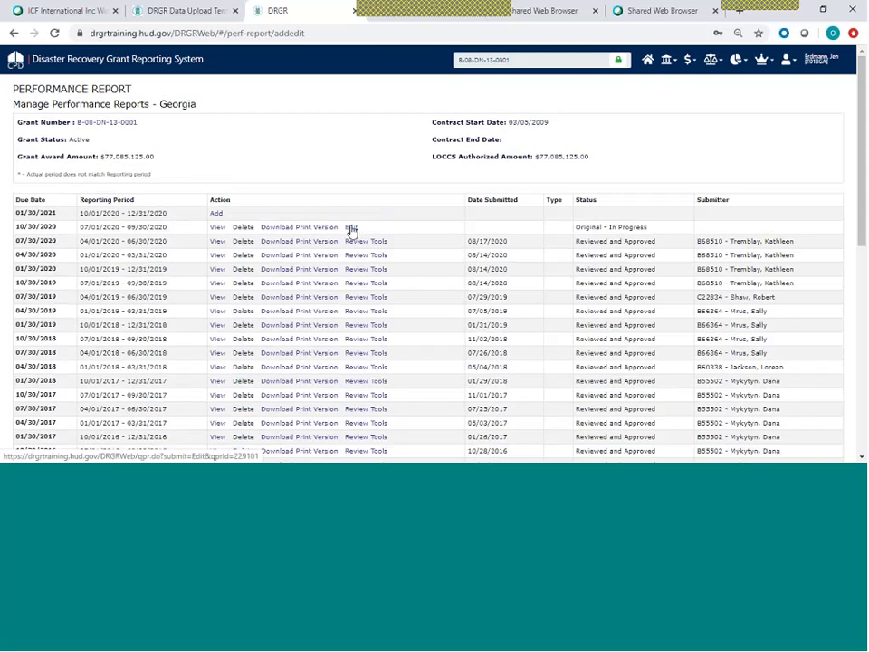
- Edit the in-progress 07/01/2020–09/30/2020 QPR and review the Edit Performance Report form
{"action": "left_click", "coordinate": [351, 228]}
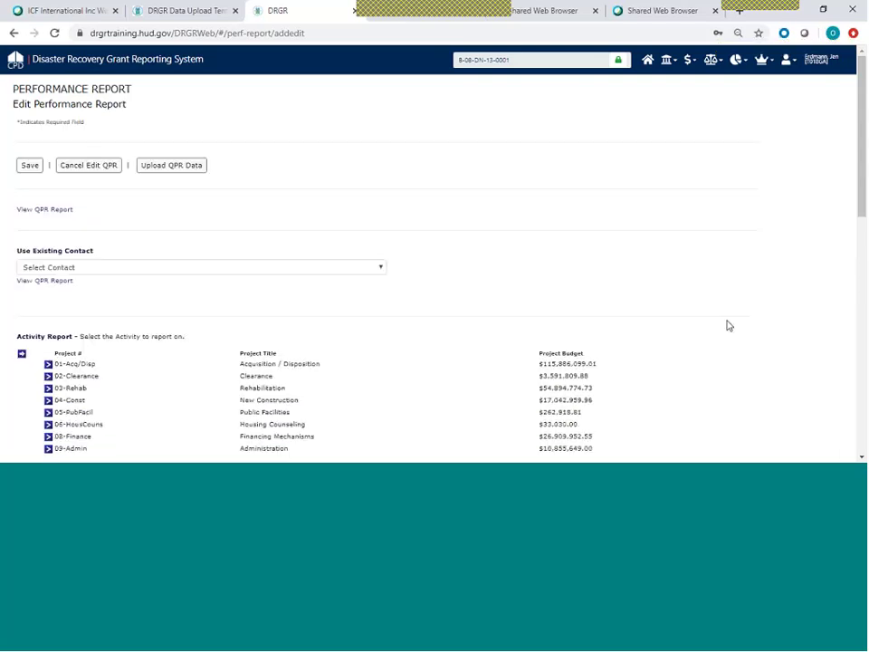
{"action": "scroll", "coordinate": [725, 316], "scroll_direction": "down", "scroll_amount": 10}
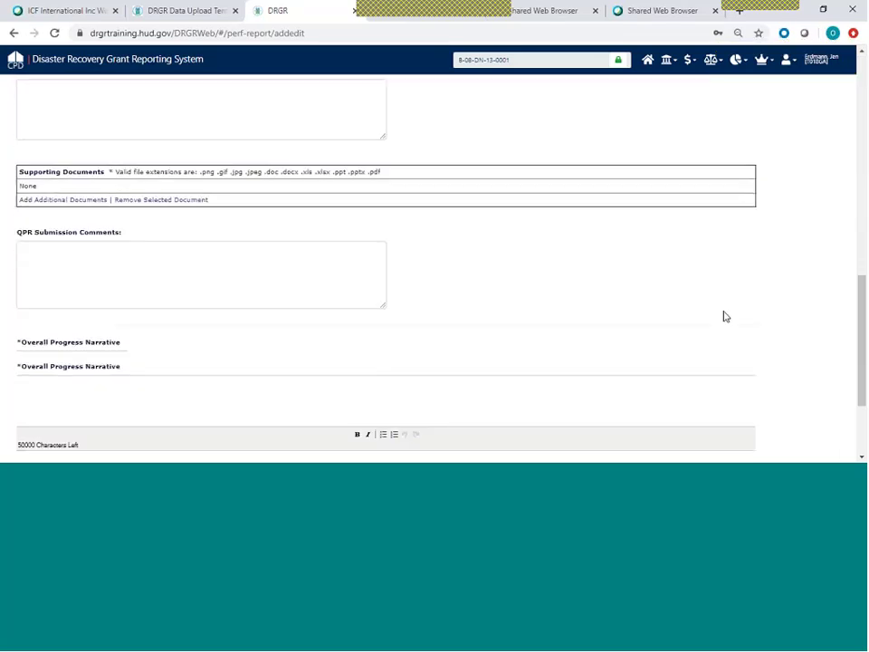
{"action": "scroll", "coordinate": [253, 255], "scroll_direction": "down", "scroll_amount": 2}
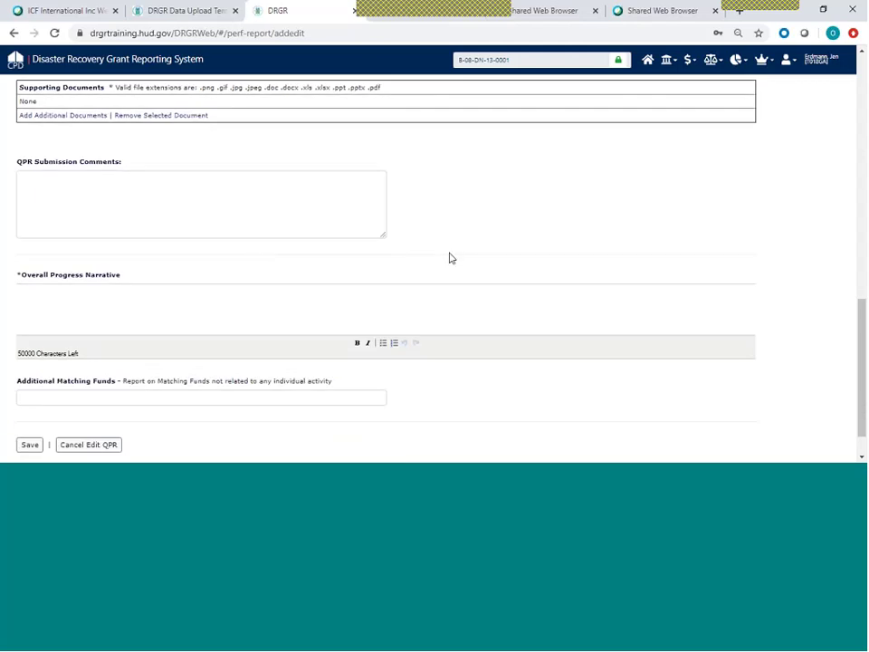
{"action": "scroll", "coordinate": [531, 255], "scroll_direction": "up", "scroll_amount": 3}
{"action": "scroll", "coordinate": [531, 256], "scroll_direction": "up", "scroll_amount": 3}
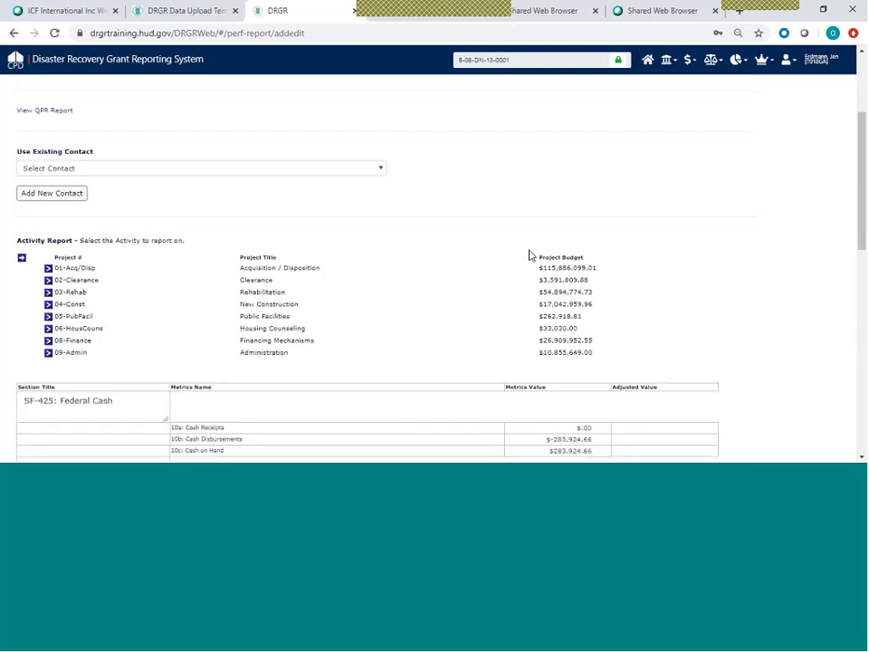
{"action": "scroll", "coordinate": [530, 255], "scroll_direction": "up", "scroll_amount": 3}
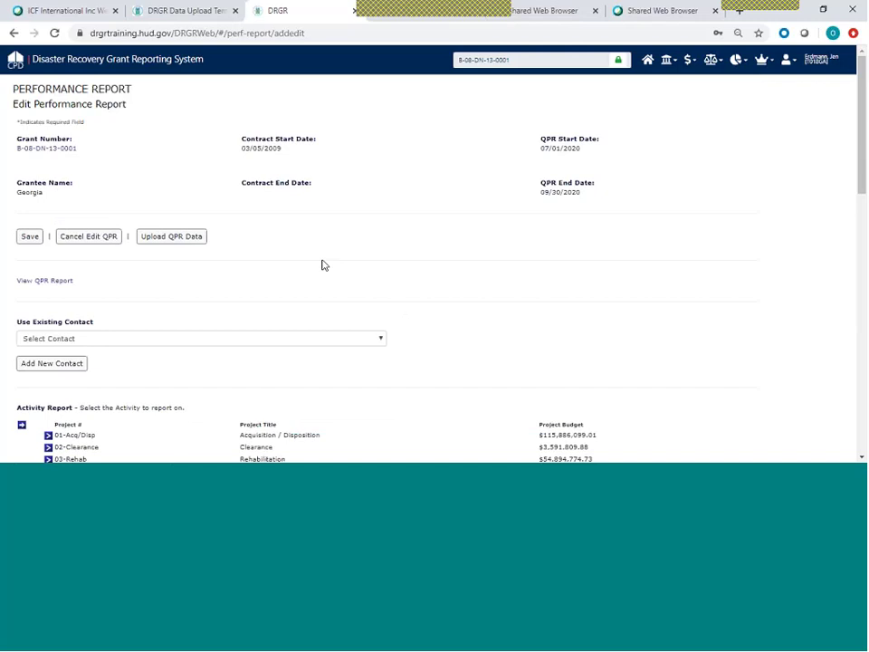
{"action": "scroll", "coordinate": [323, 264], "scroll_direction": "down", "scroll_amount": 10}
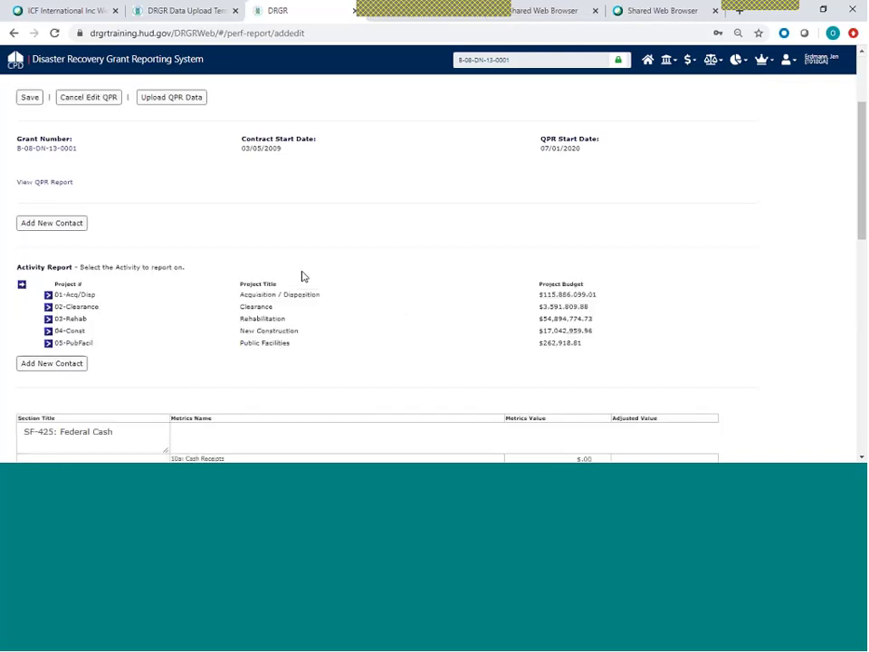
{"action": "scroll", "coordinate": [302, 268], "scroll_direction": "down", "scroll_amount": 3}
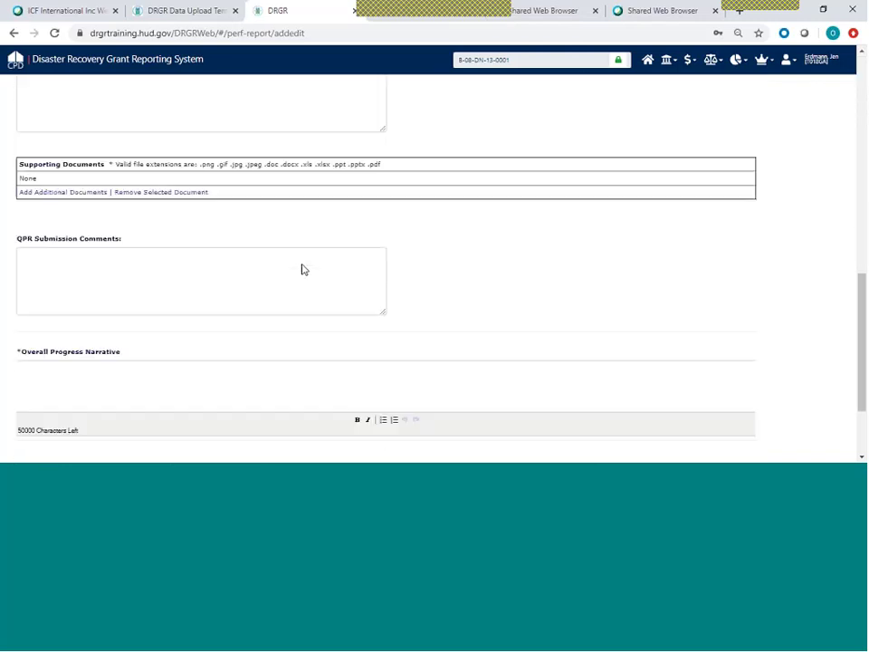
{"action": "scroll", "coordinate": [140, 263], "scroll_direction": "down", "scroll_amount": 2}
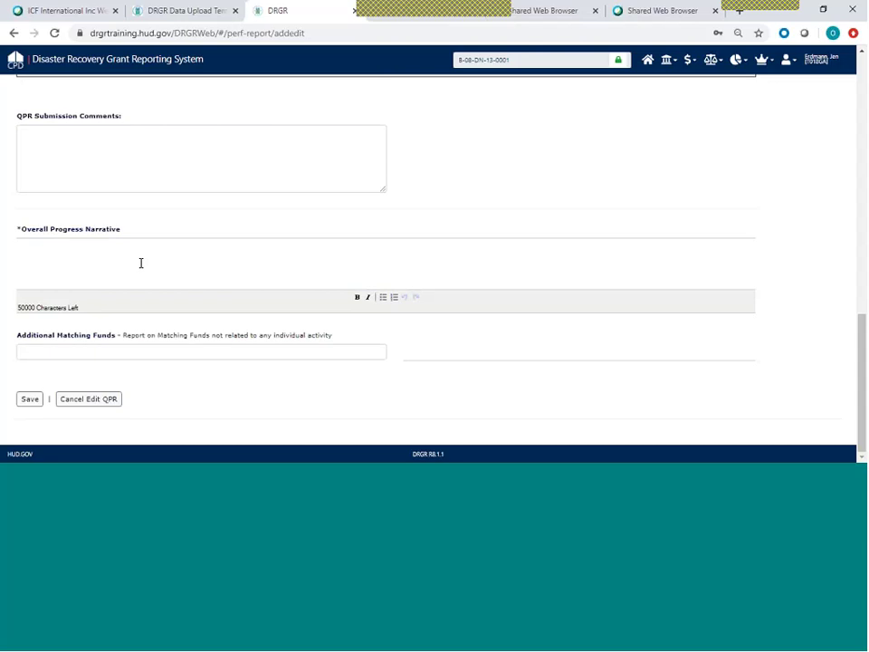
- Enter 'test' as the Overall Progress Narrative and save the report
{"action": "left_click", "coordinate": [74, 255]}
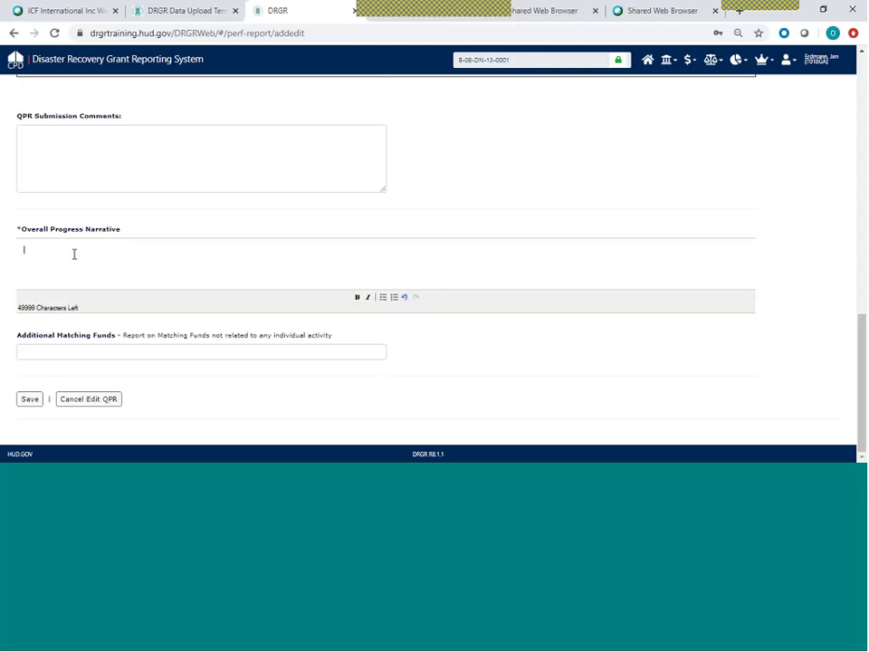
{"action": "type", "text": "test"}
{"action": "left_click", "coordinate": [30, 399]}
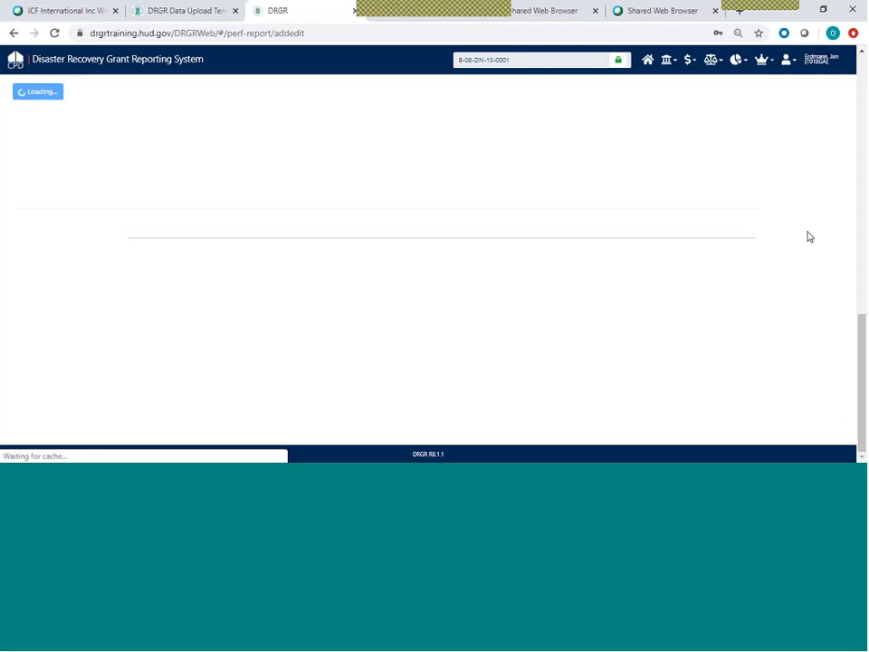
- Expand project 01-Acq/Disp in the Activity Report to list its activities
{"action": "scroll", "coordinate": [537, 296], "scroll_direction": "down", "scroll_amount": 5}
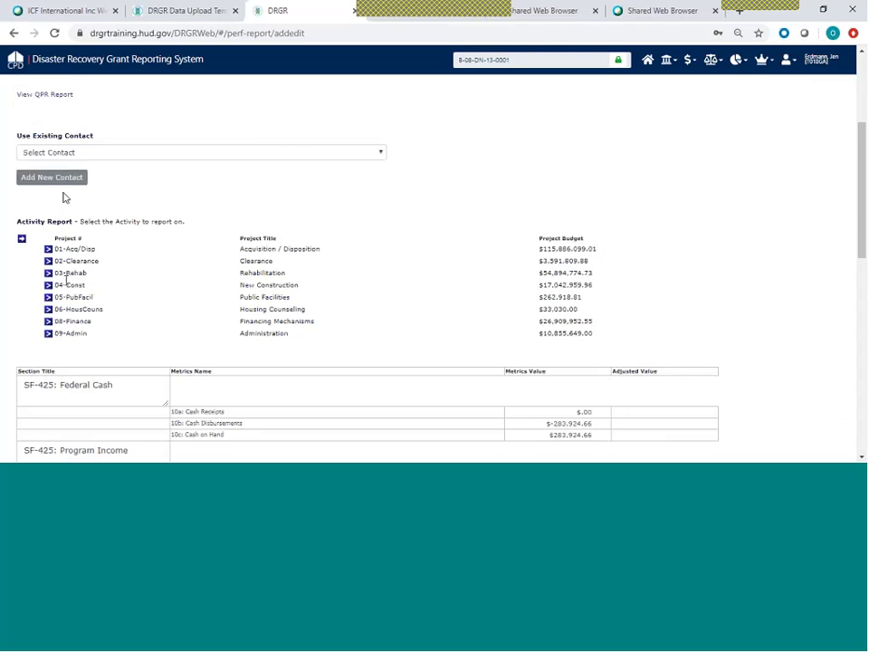
{"action": "scroll", "coordinate": [65, 197], "scroll_direction": "down", "scroll_amount": 1}
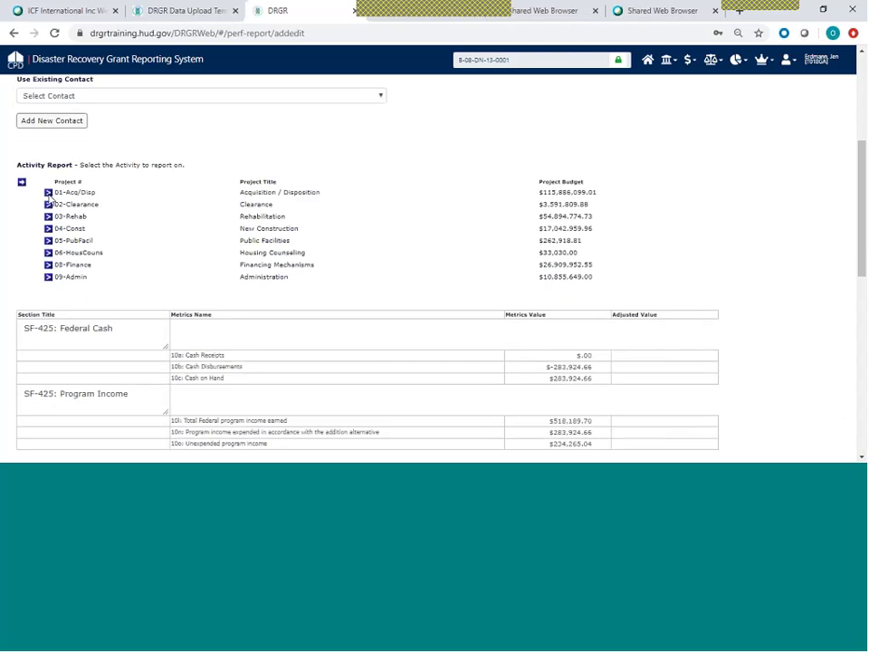
{"action": "left_click", "coordinate": [48, 193]}
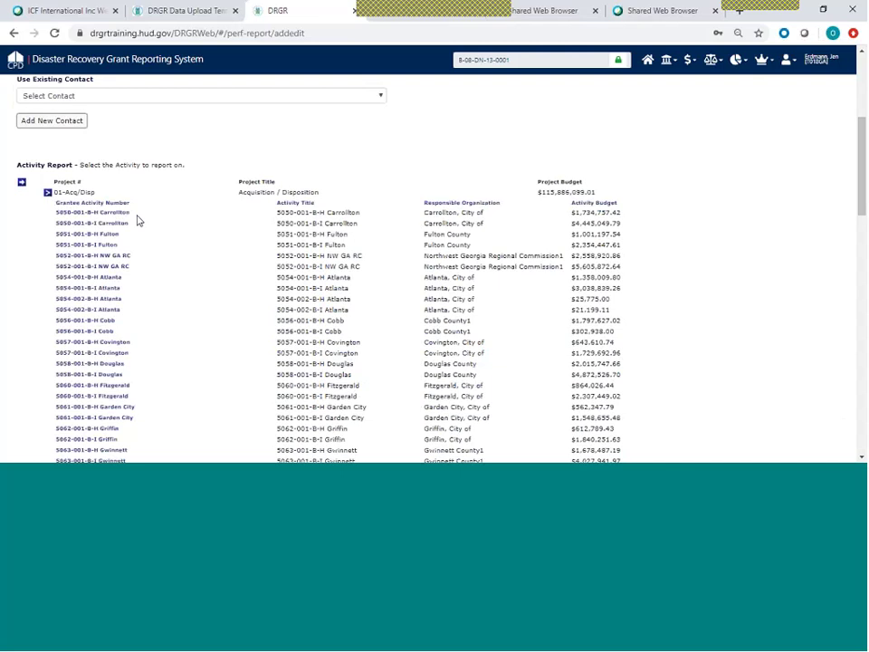
{"action": "scroll", "coordinate": [145, 456], "scroll_direction": "down", "scroll_amount": 5}
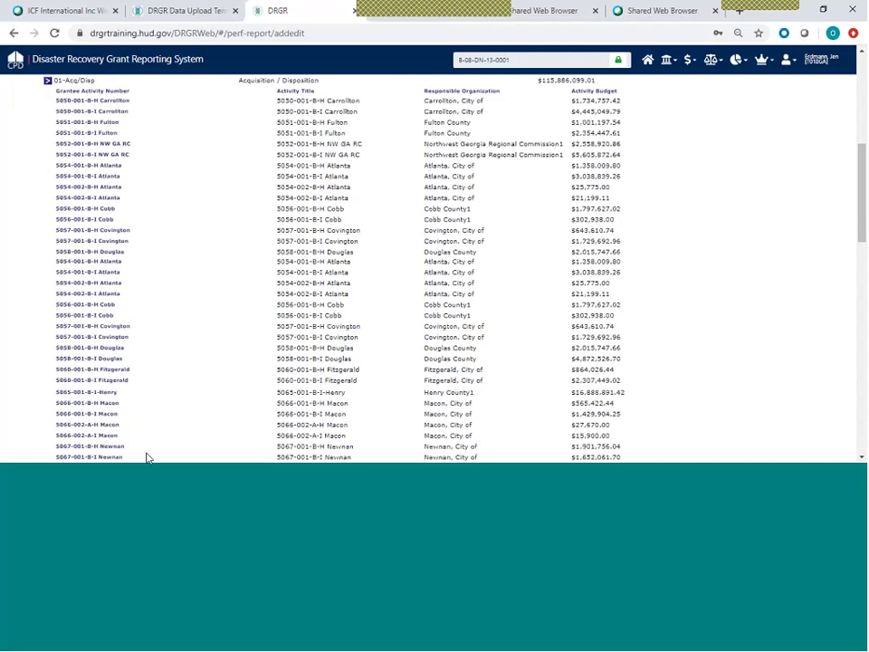
{"action": "scroll", "coordinate": [148, 457], "scroll_direction": "up", "scroll_amount": 5}
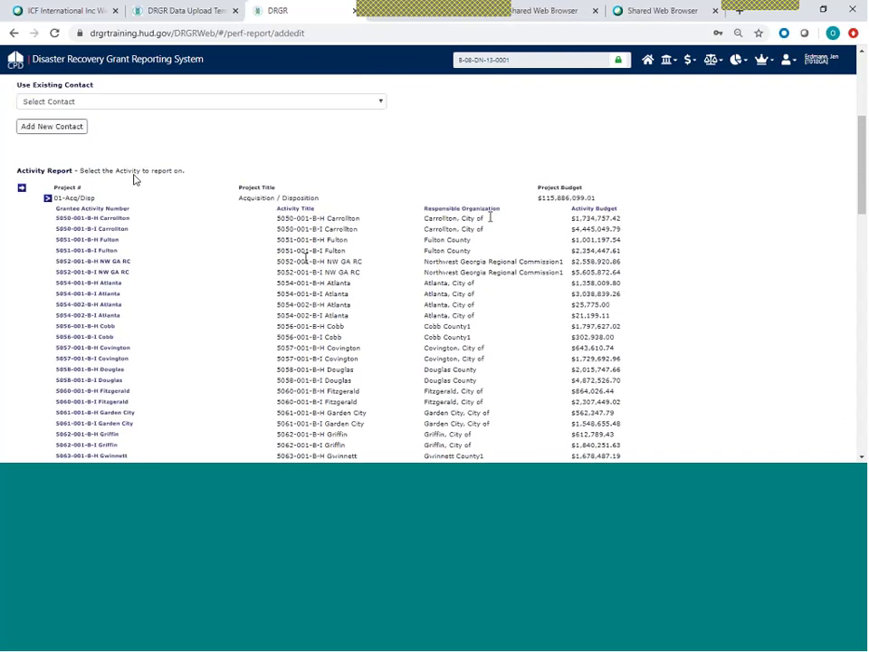
- Open activity 5050-001-B-I Carrollton and scroll to its Direct Benefit Data by Households section
{"action": "left_click", "coordinate": [107, 232]}
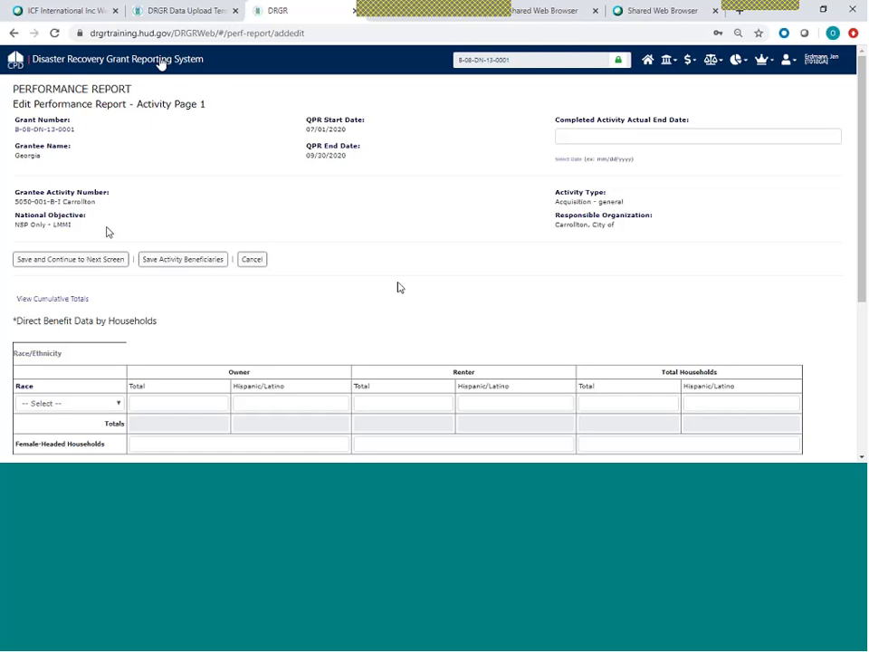
{"action": "scroll", "coordinate": [417, 245], "scroll_direction": "down", "scroll_amount": 3}
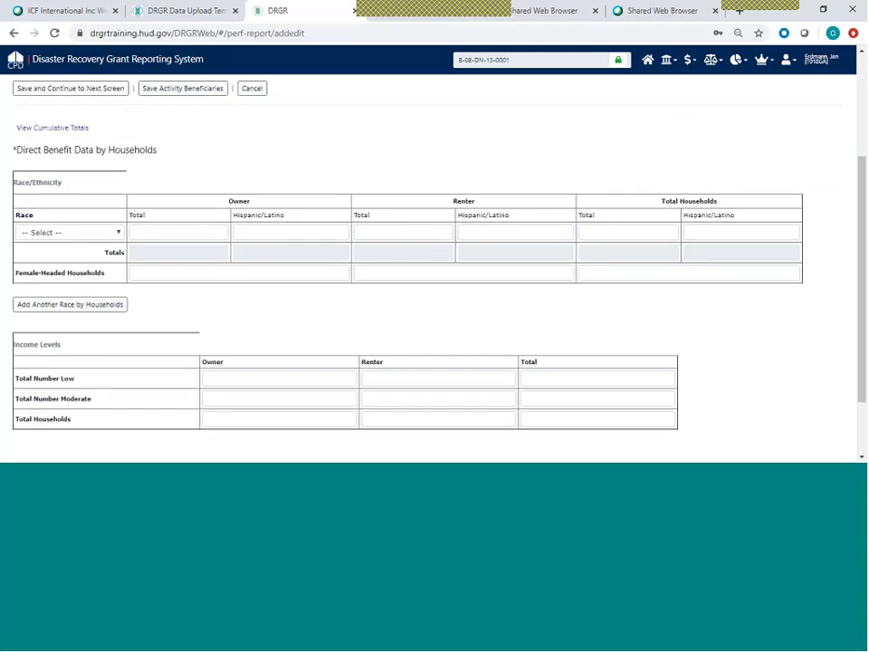
- Set the first race row to White with 1 owner, 1 owner Hispanic/Latino and 1 renter household
{"action": "left_click", "coordinate": [118, 234]}
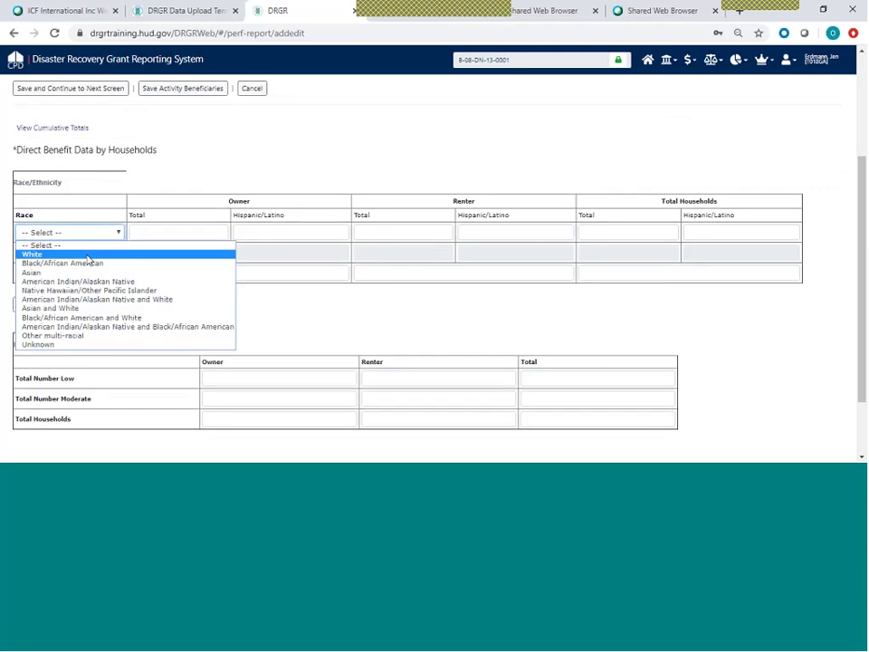
{"action": "left_click", "coordinate": [36, 254]}
{"action": "left_click", "coordinate": [173, 231]}
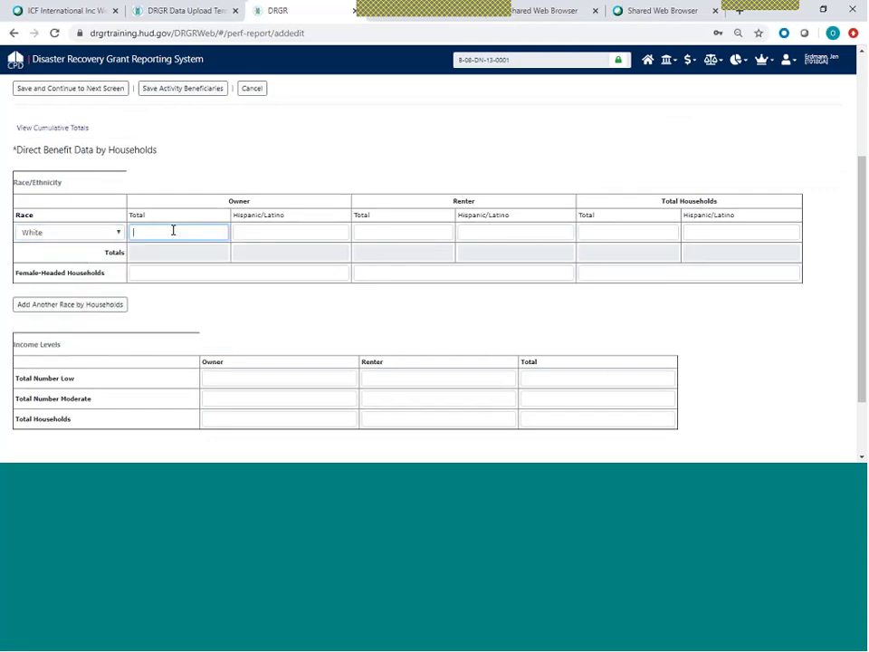
{"action": "type", "text": "1"}
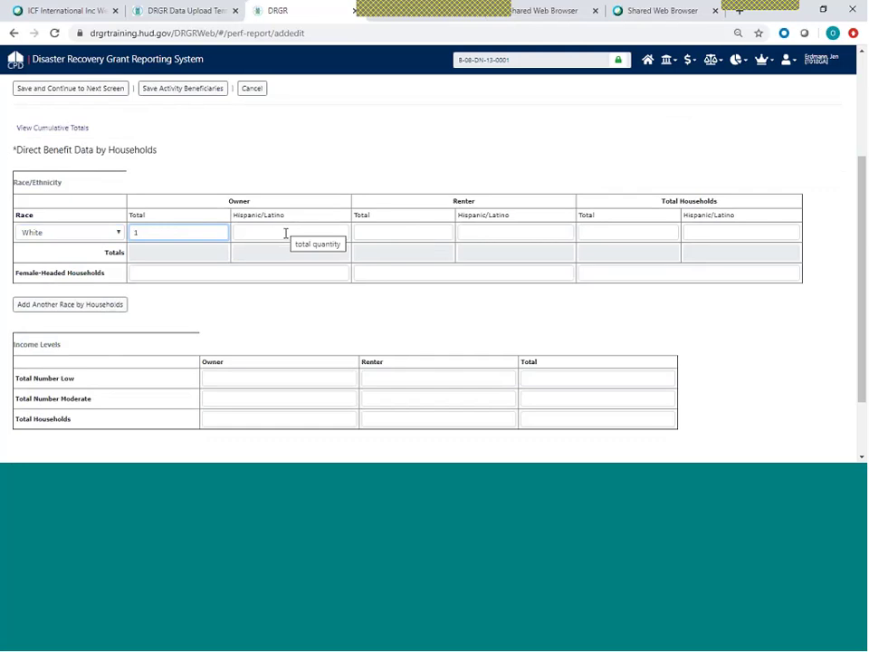
{"action": "left_click", "coordinate": [285, 234]}
{"action": "type", "text": "1"}
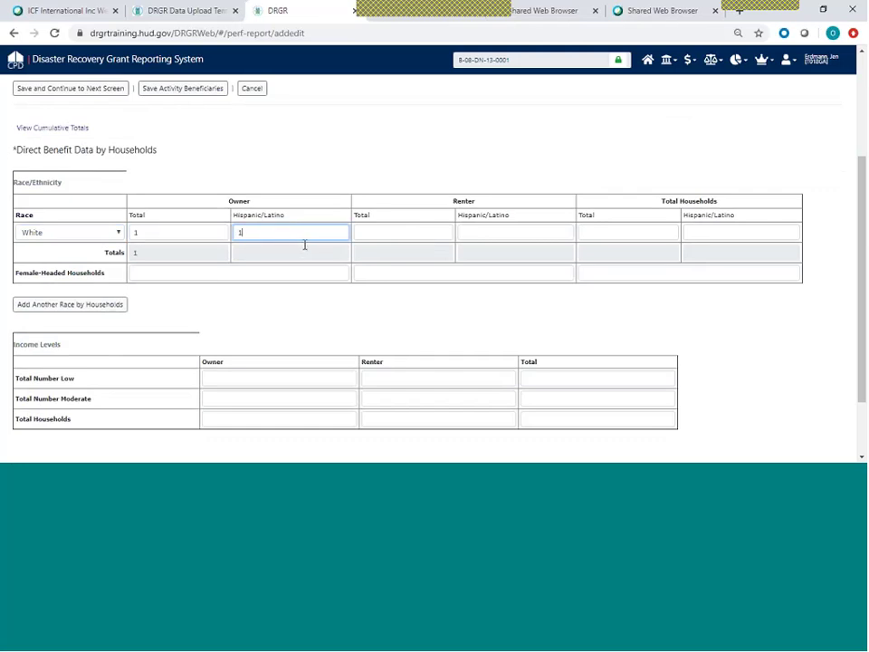
{"action": "left_click", "coordinate": [406, 233]}
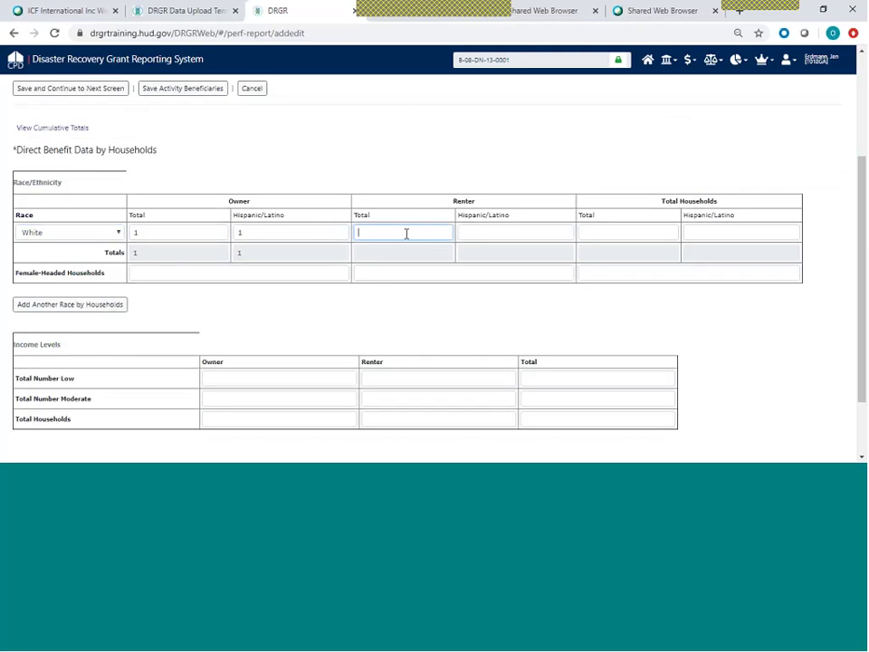
{"action": "type", "text": "1"}
- Enter 1 for White renter Hispanic/Latino and both Total columns, then add another race row
{"action": "left_click", "coordinate": [520, 232]}
{"action": "type", "text": "1"}
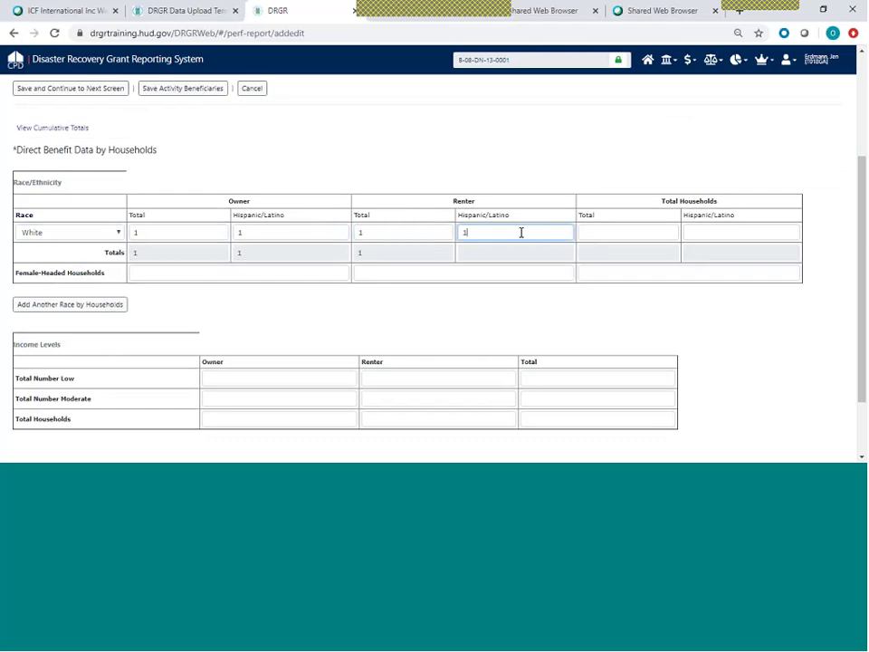
{"action": "left_click", "coordinate": [648, 230]}
{"action": "type", "text": "1"}
{"action": "left_click", "coordinate": [742, 232]}
{"action": "type", "text": "1"}
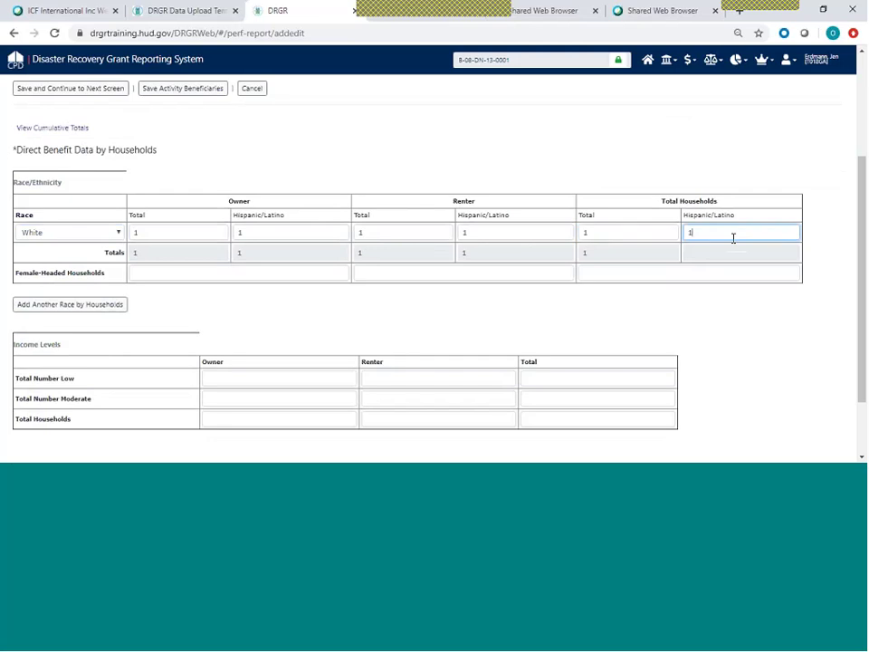
{"action": "left_click", "coordinate": [52, 308]}
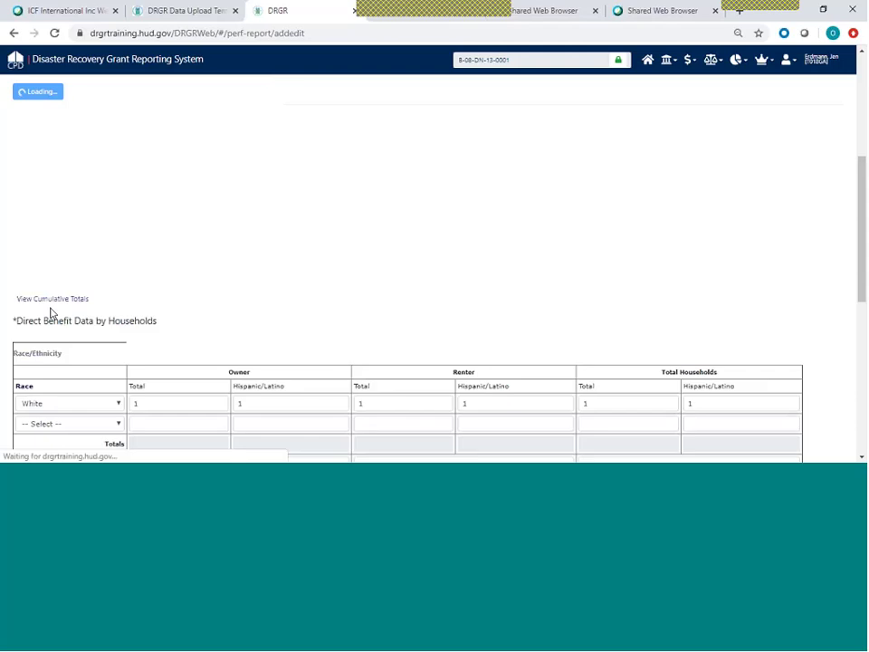
- Add a Black/African American race row with 1 in the owner, renter and total household fields
{"action": "scroll", "coordinate": [163, 300], "scroll_direction": "down", "scroll_amount": 4}
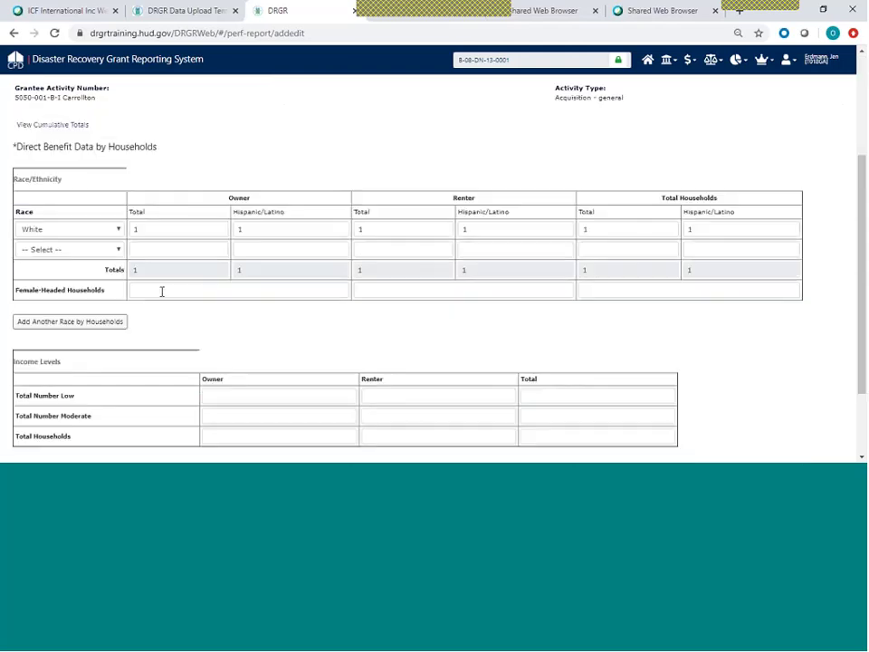
{"action": "left_click", "coordinate": [113, 231]}
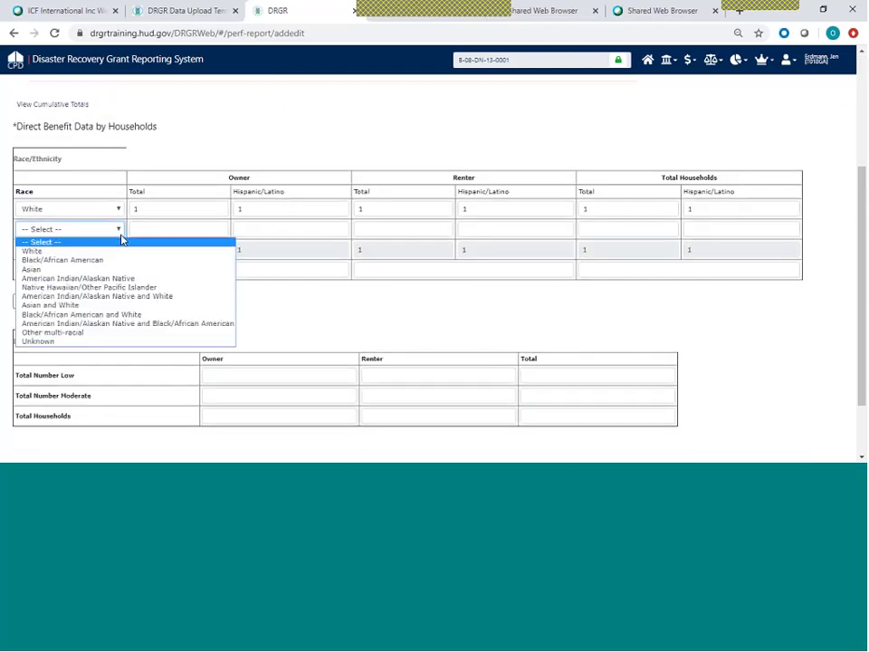
{"action": "left_click", "coordinate": [104, 262]}
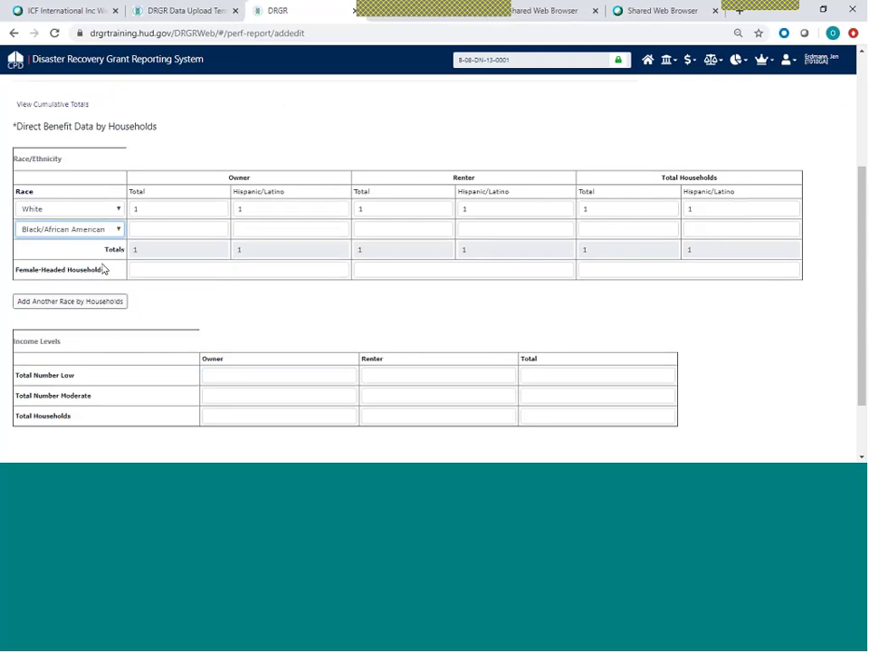
{"action": "left_click", "coordinate": [167, 227]}
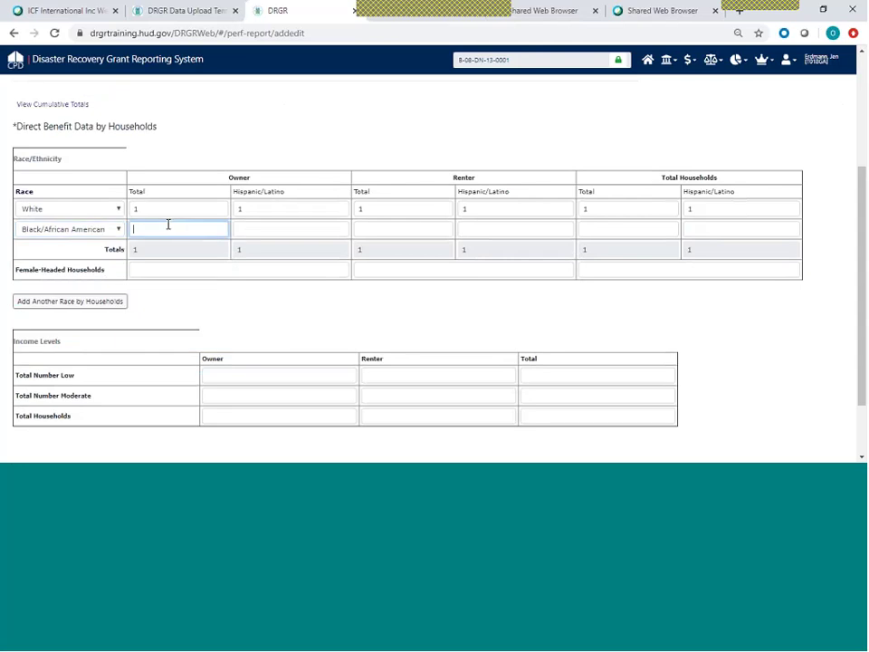
{"action": "type", "text": "1"}
{"action": "left_click", "coordinate": [402, 228]}
{"action": "type", "text": "1"}
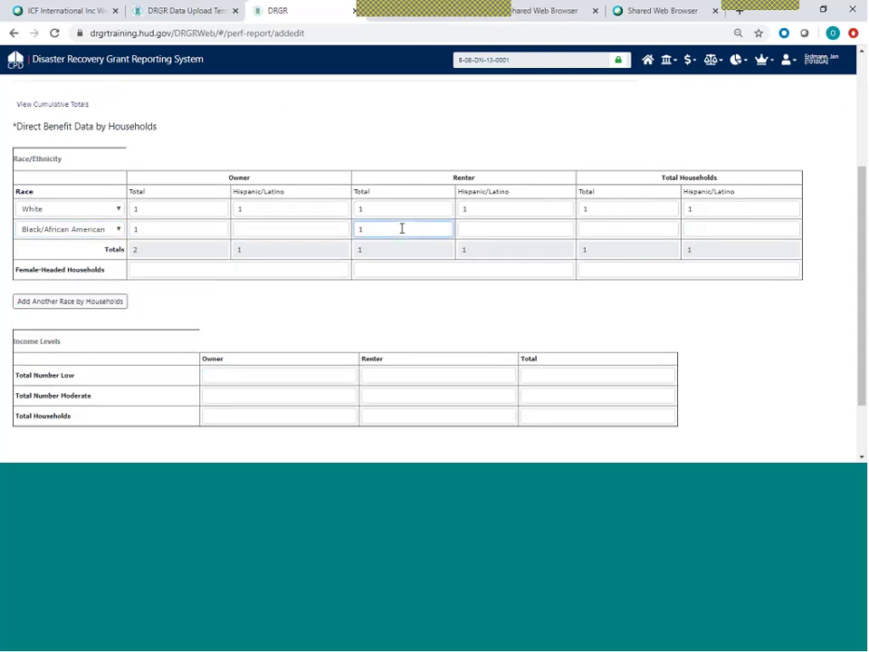
{"action": "left_click", "coordinate": [507, 229]}
{"action": "type", "text": "1"}
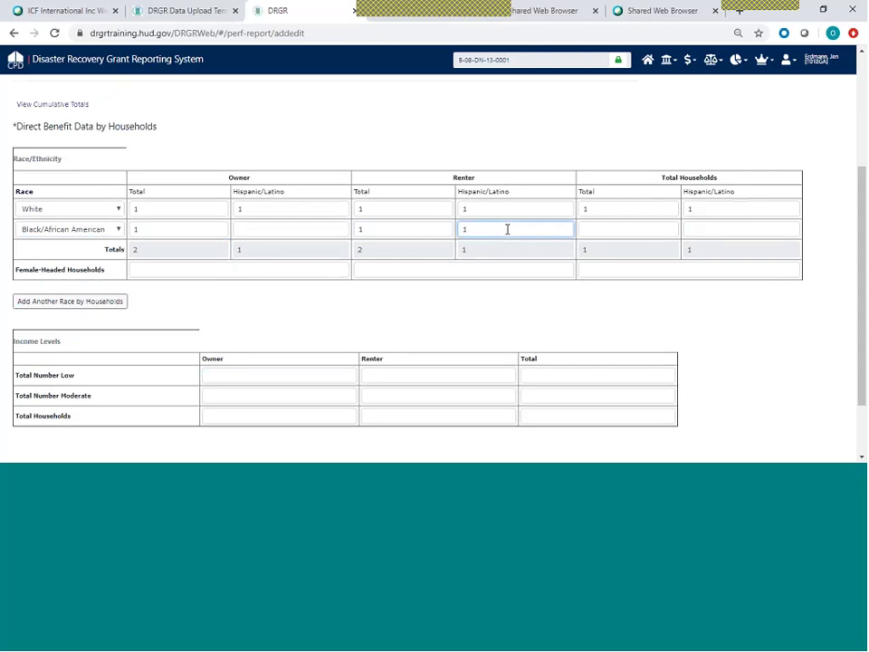
{"action": "left_click", "coordinate": [595, 228]}
{"action": "type", "text": "1"}
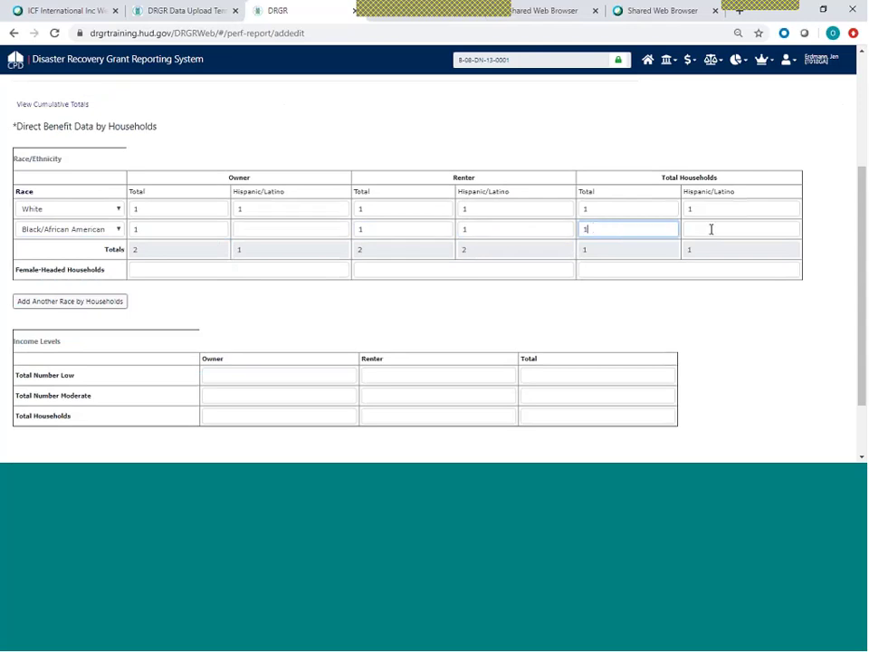
- Set the owner, renter and total Hispanic/Latino counts for that row to 0
{"action": "left_click", "coordinate": [276, 229]}
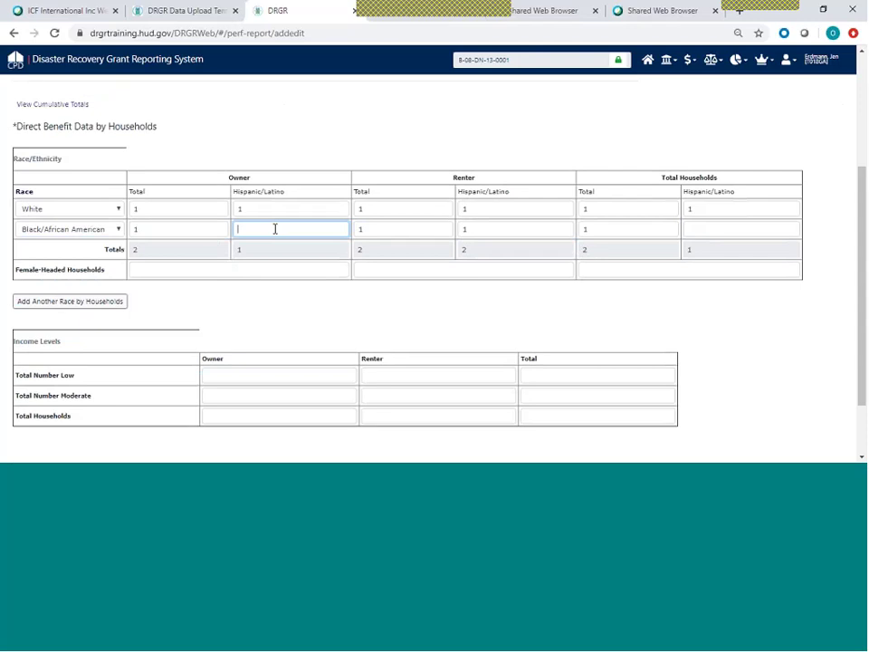
{"action": "type", "text": "0"}
{"action": "left_click", "coordinate": [483, 227]}
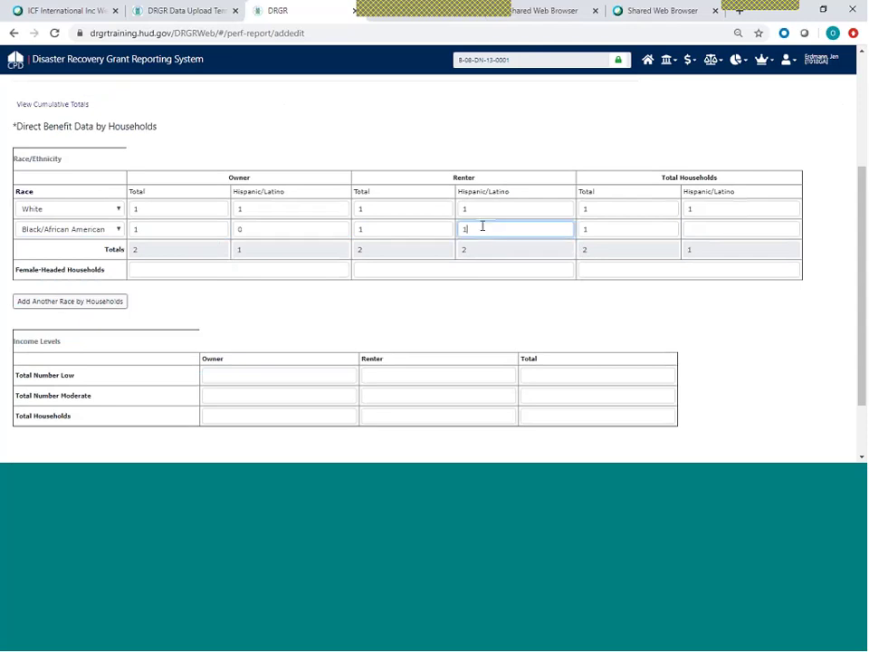
{"action": "key", "text": "BackSpace"}
{"action": "type", "text": "0"}
{"action": "left_click", "coordinate": [724, 233]}
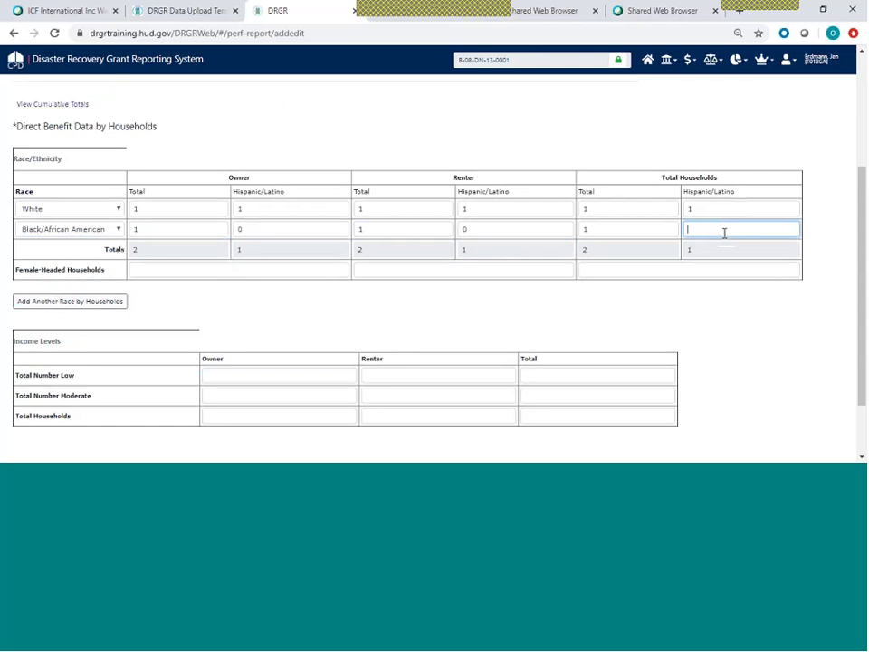
{"action": "type", "text": "0"}
{"action": "left_click", "coordinate": [157, 270]}
- Enter 1 for female-headed owner, renter and total households
{"action": "type", "text": "1"}
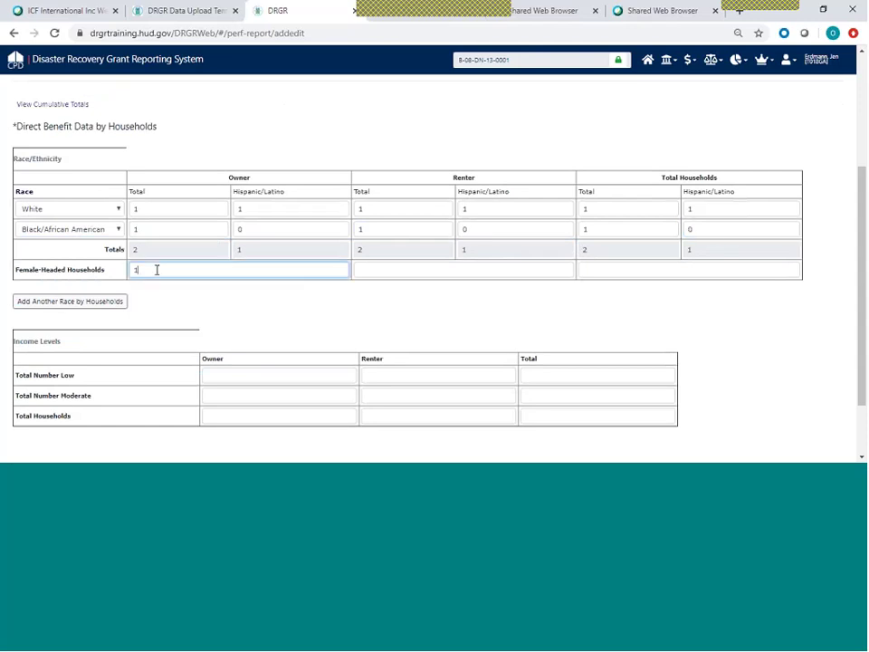
{"action": "left_click", "coordinate": [388, 267]}
{"action": "type", "text": "1"}
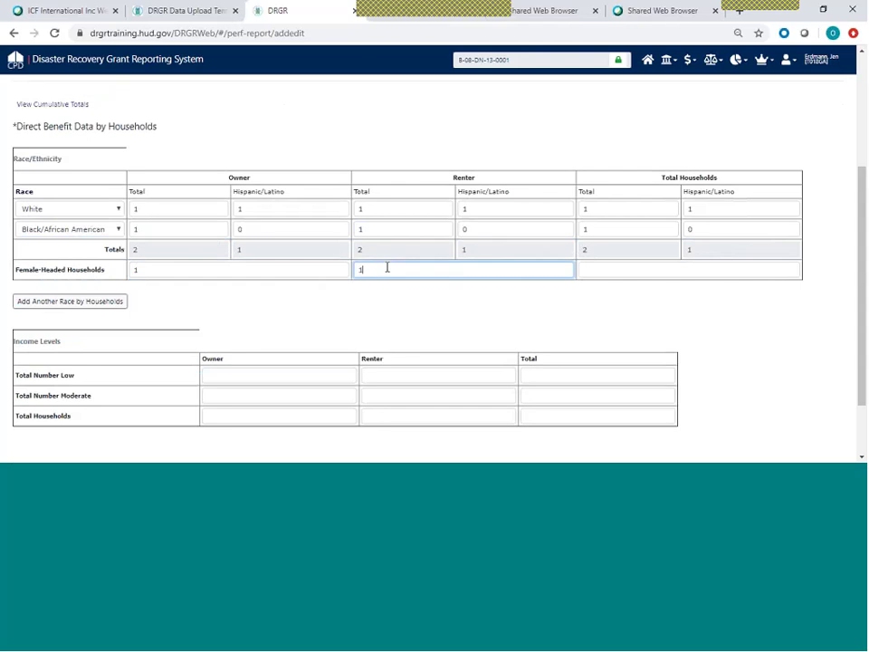
{"action": "left_click", "coordinate": [590, 266]}
{"action": "type", "text": "1"}
{"action": "scroll", "coordinate": [484, 362], "scroll_direction": "down", "scroll_amount": 2}
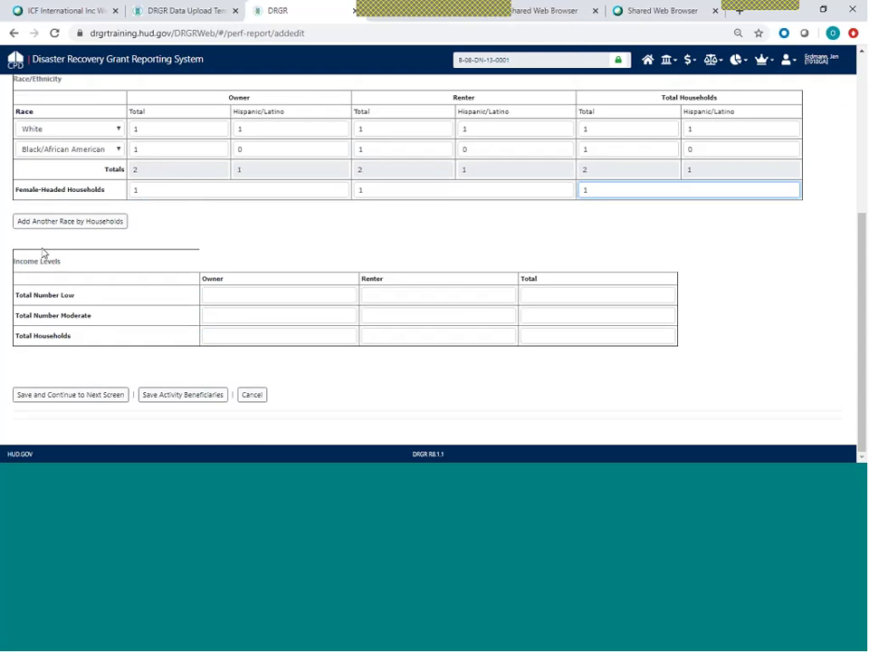
- Set the low-income household counts to 2 for owner, renter and total
{"action": "left_click", "coordinate": [227, 294]}
{"action": "type", "text": "0"}
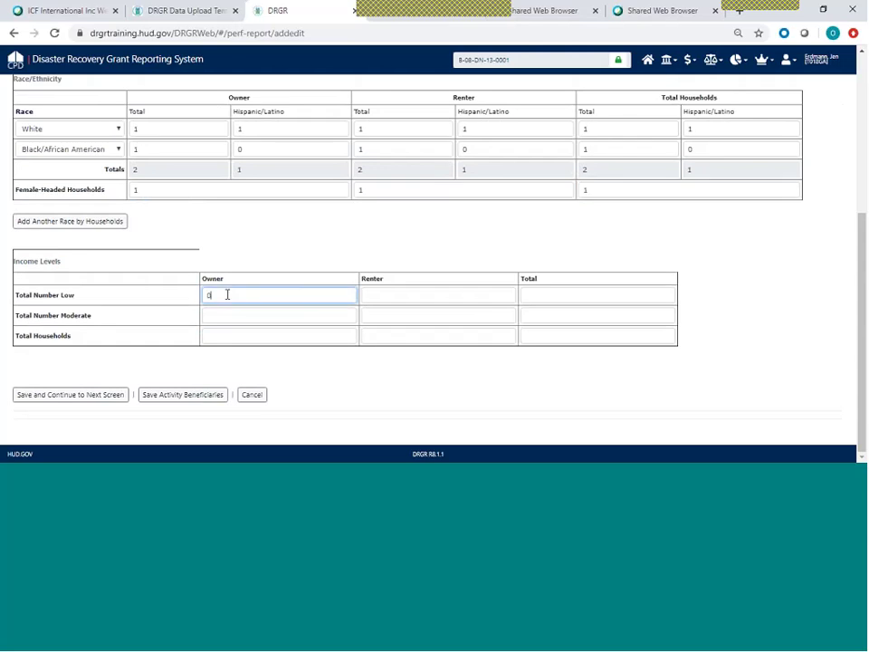
{"action": "left_click", "coordinate": [377, 297]}
{"action": "type", "text": "0"}
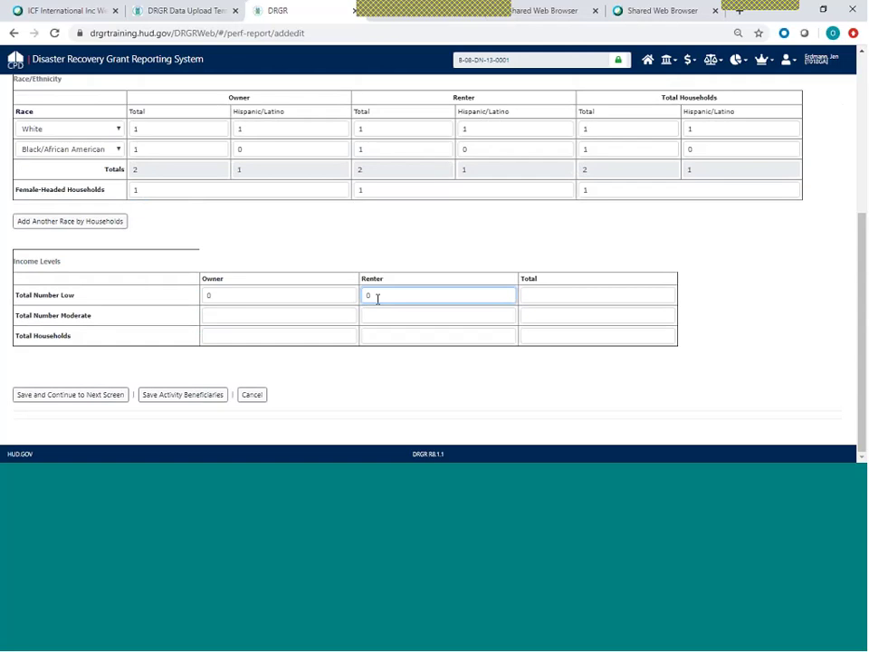
{"action": "left_click", "coordinate": [259, 295]}
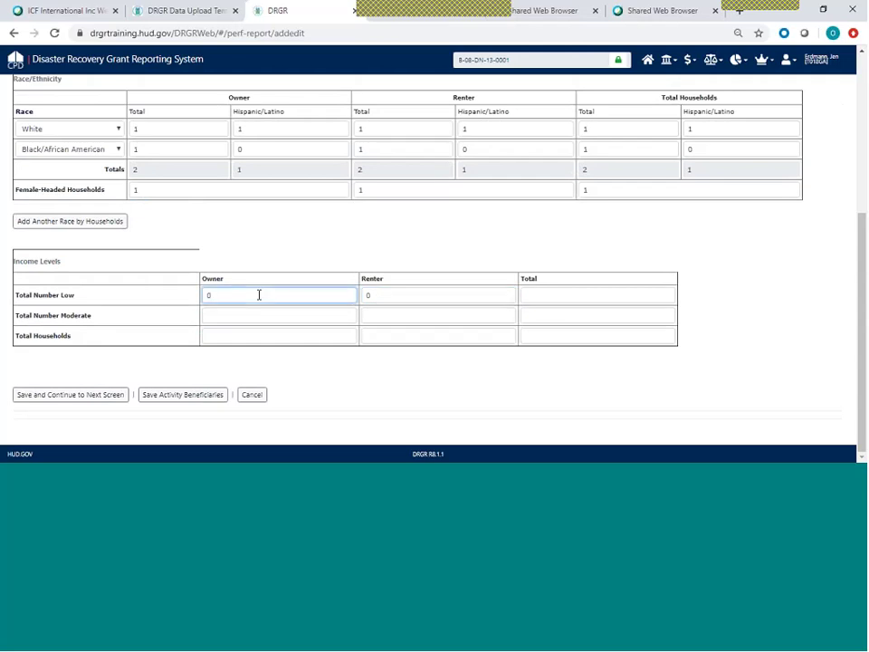
{"action": "key", "text": "BackSpace"}
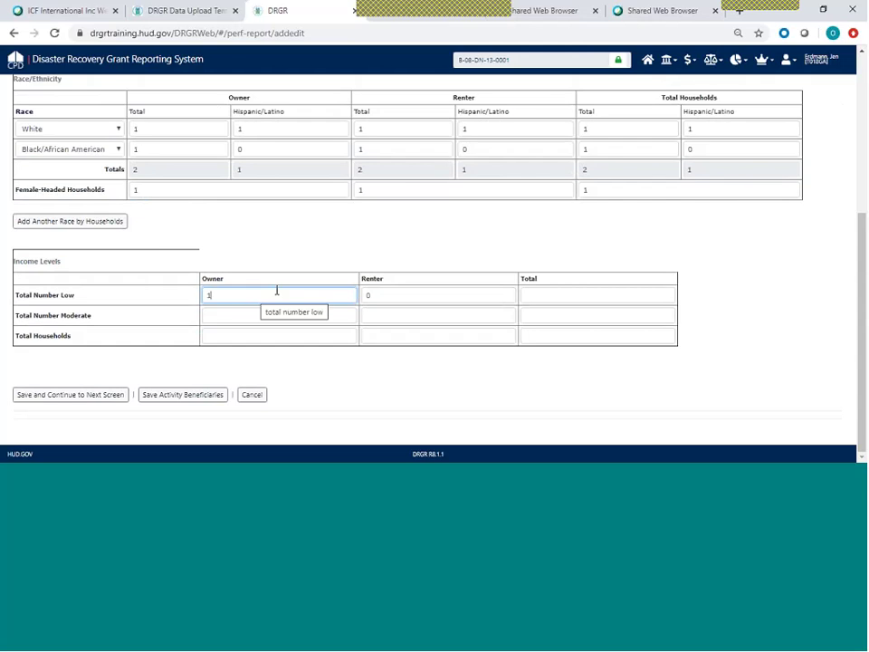
{"action": "type", "text": "2"}
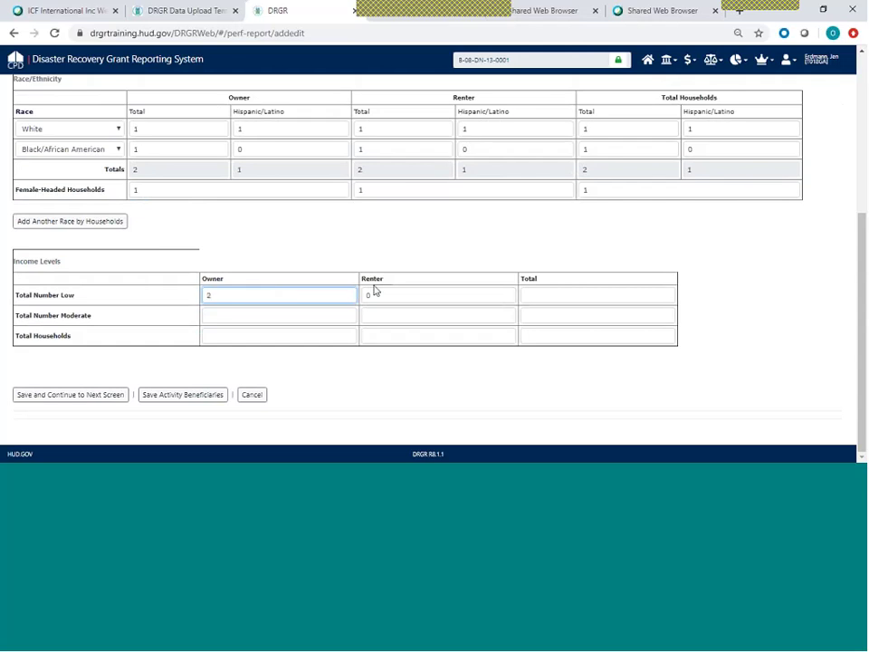
{"action": "left_click", "coordinate": [383, 296]}
{"action": "key", "text": "BackSpace"}
{"action": "type", "text": "2"}
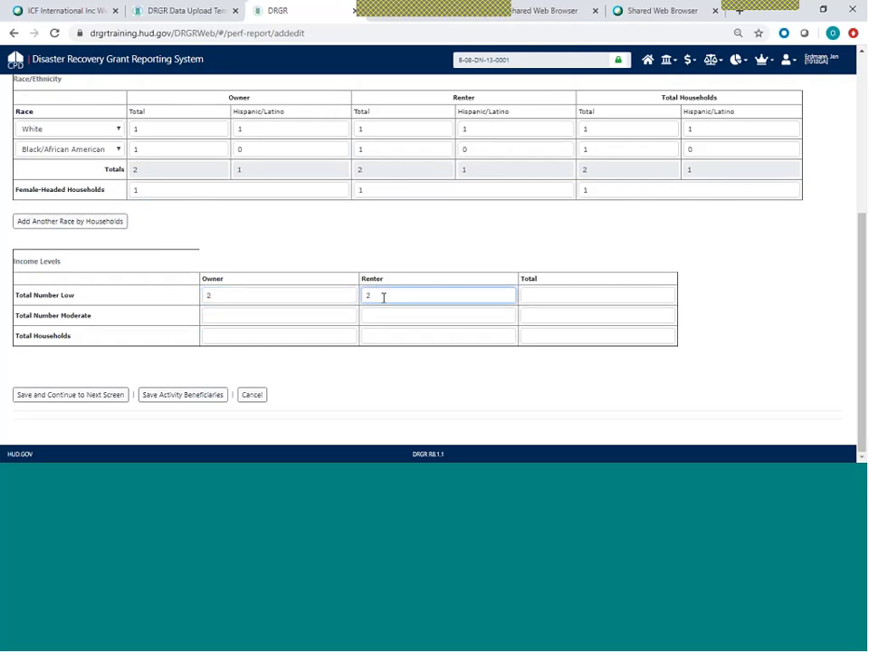
{"action": "left_click", "coordinate": [533, 297]}
{"action": "type", "text": "2"}
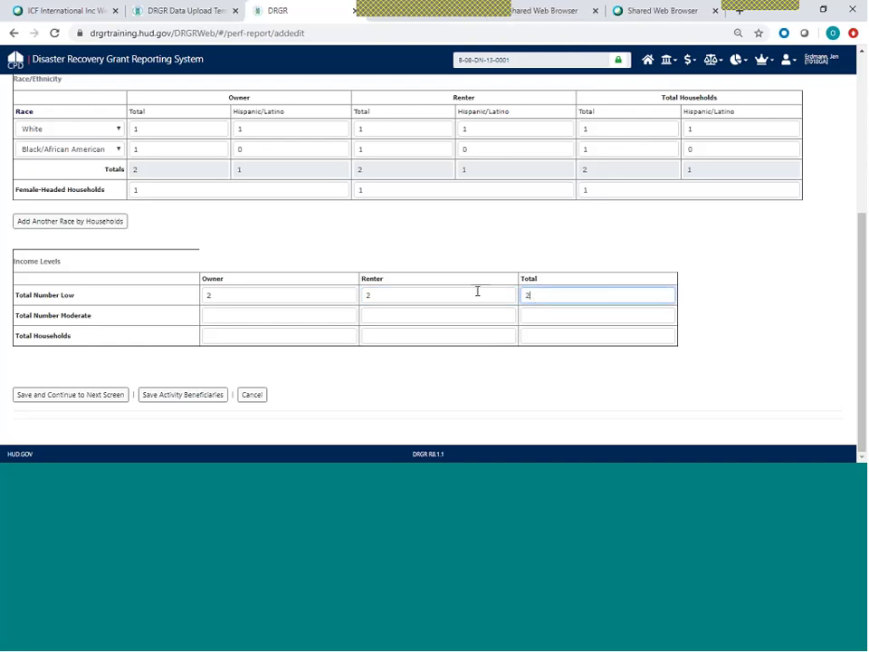
{"action": "left_click", "coordinate": [238, 330]}
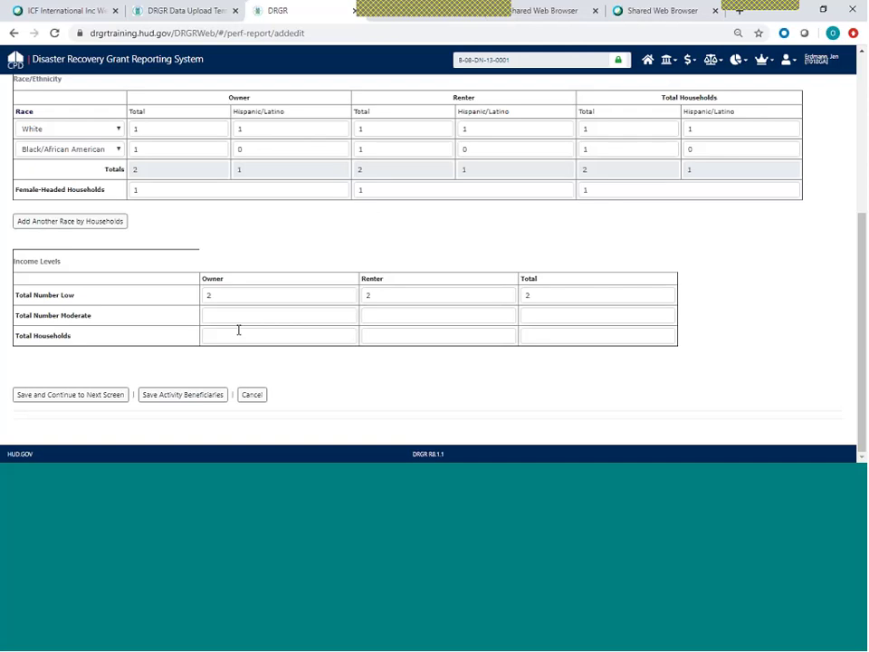
{"action": "left_click", "coordinate": [238, 332]}
- Enter 0 moderate-income households for owner, renter and total
{"action": "left_click", "coordinate": [213, 314]}
{"action": "type", "text": "0"}
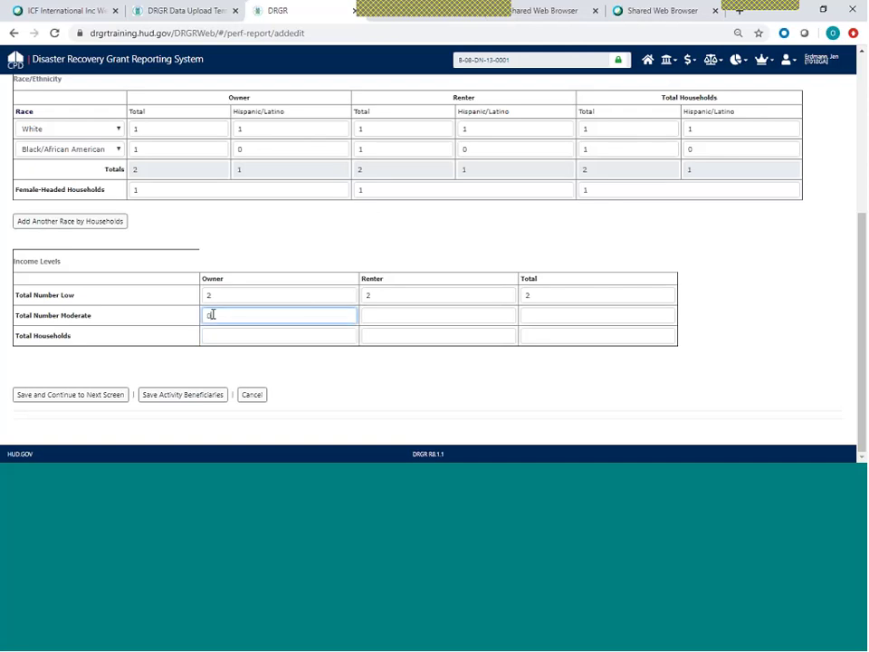
{"action": "left_click", "coordinate": [425, 316]}
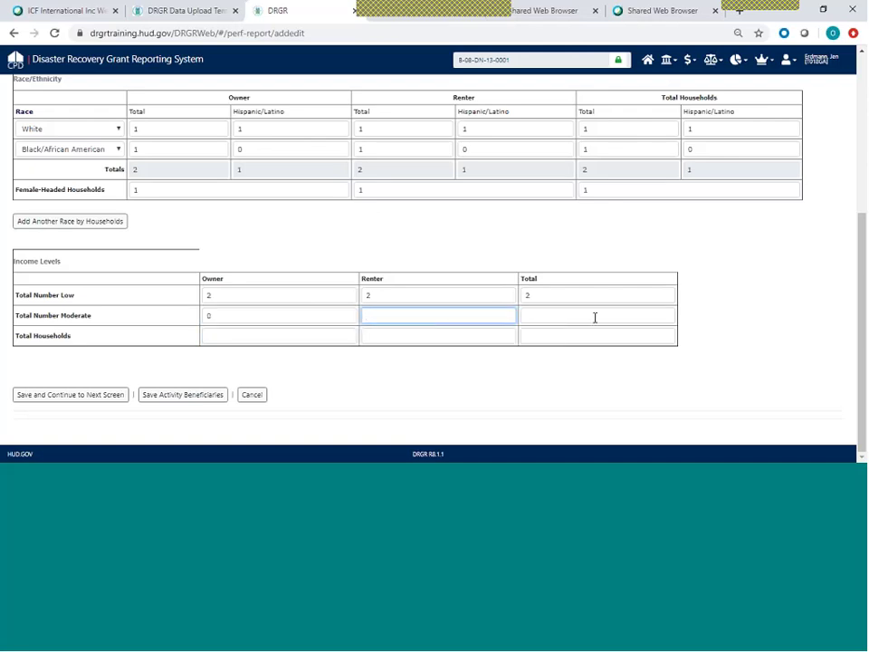
{"action": "type", "text": "0"}
{"action": "left_click", "coordinate": [579, 321]}
{"action": "type", "text": "0"}
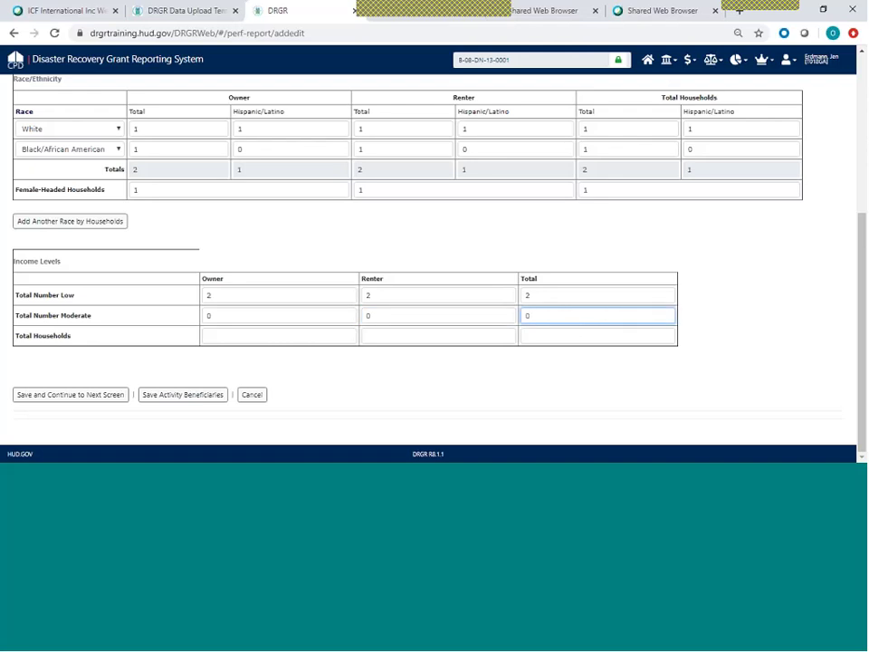
- Enter 2 total households for owner, renter and overall
{"action": "left_click", "coordinate": [300, 337]}
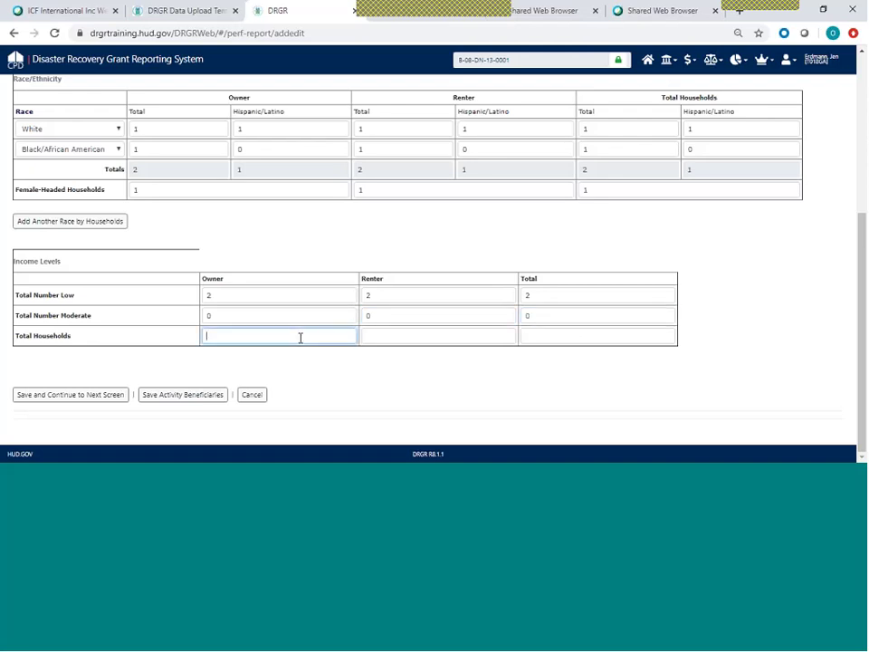
{"action": "type", "text": "2"}
{"action": "left_click", "coordinate": [388, 334]}
{"action": "type", "text": "2"}
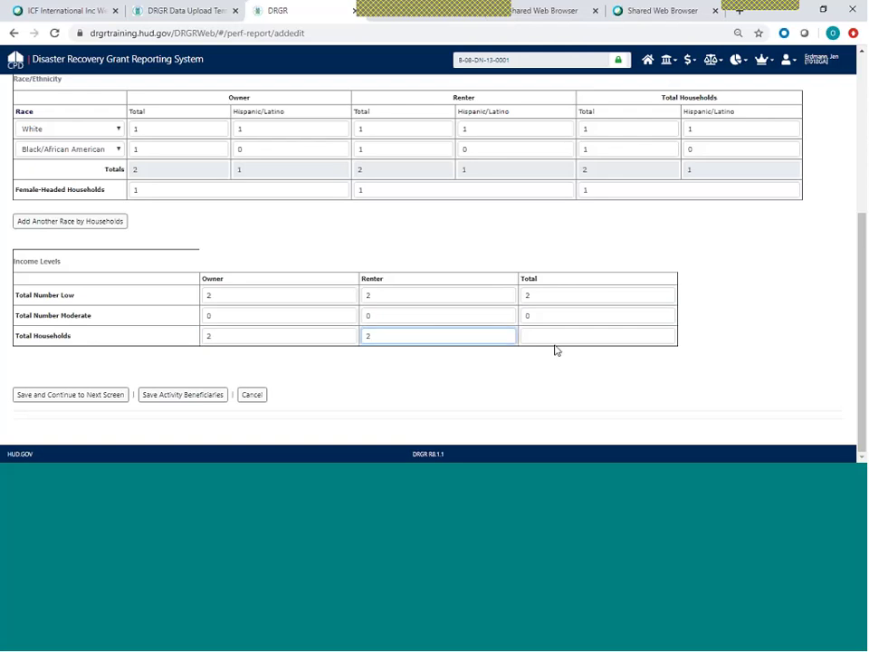
{"action": "left_click", "coordinate": [541, 332]}
{"action": "type", "text": "2"}
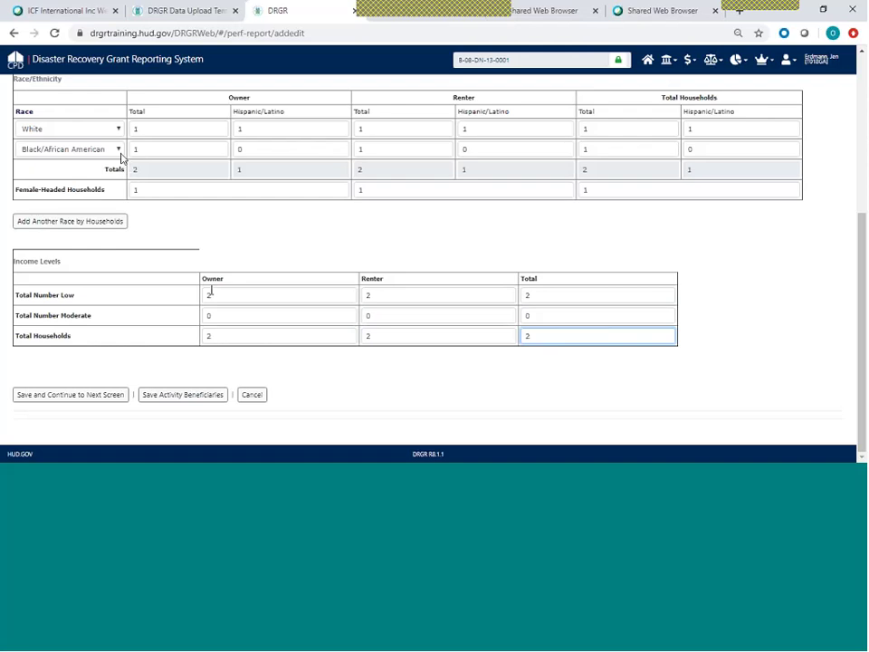
- Save the beneficiary data, review the five cumulative-sum validation errors, and save again
{"action": "left_click", "coordinate": [74, 397]}
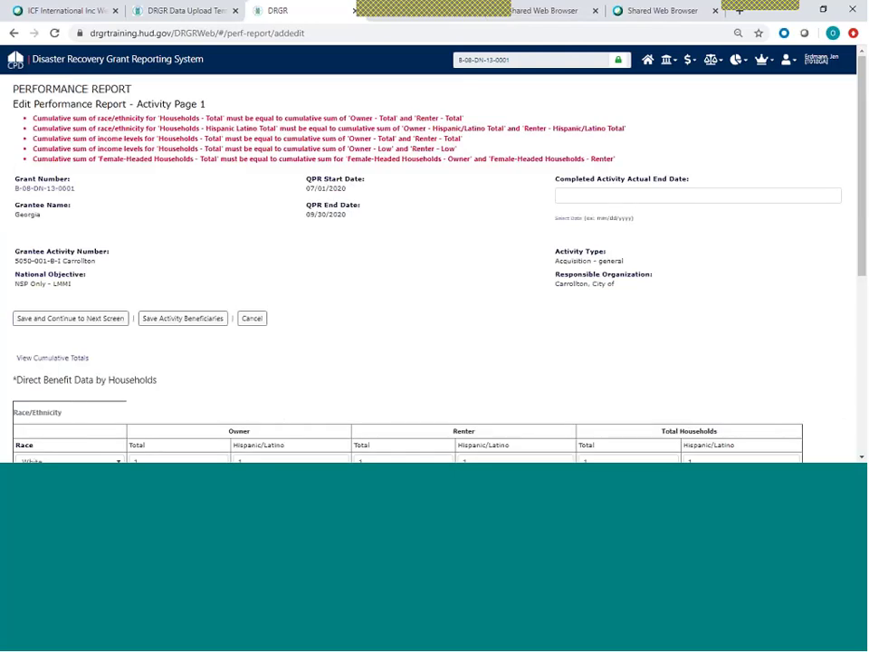
{"action": "scroll", "coordinate": [395, 239], "scroll_direction": "down", "scroll_amount": 5}
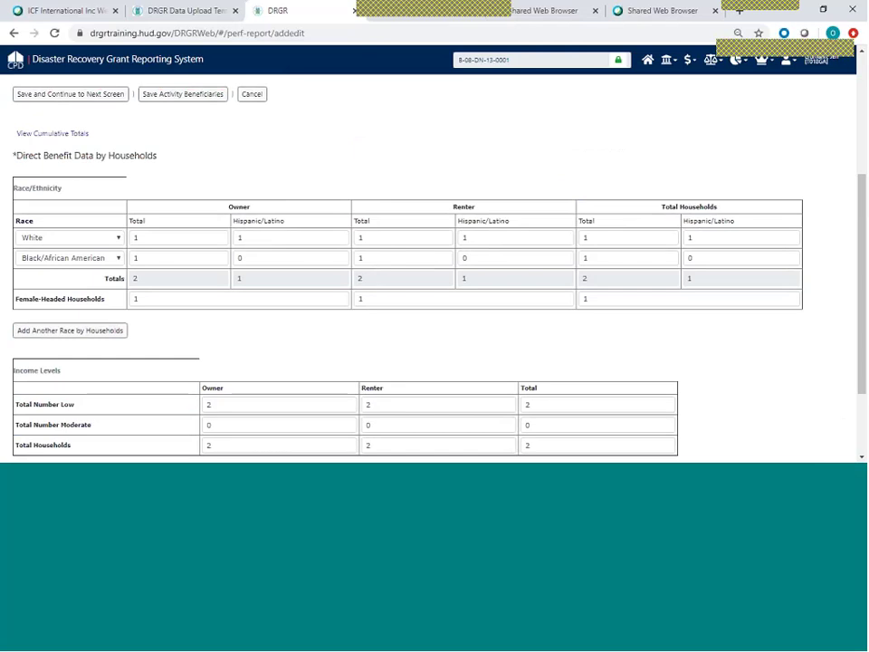
{"action": "scroll", "coordinate": [535, 295], "scroll_direction": "up", "scroll_amount": 5}
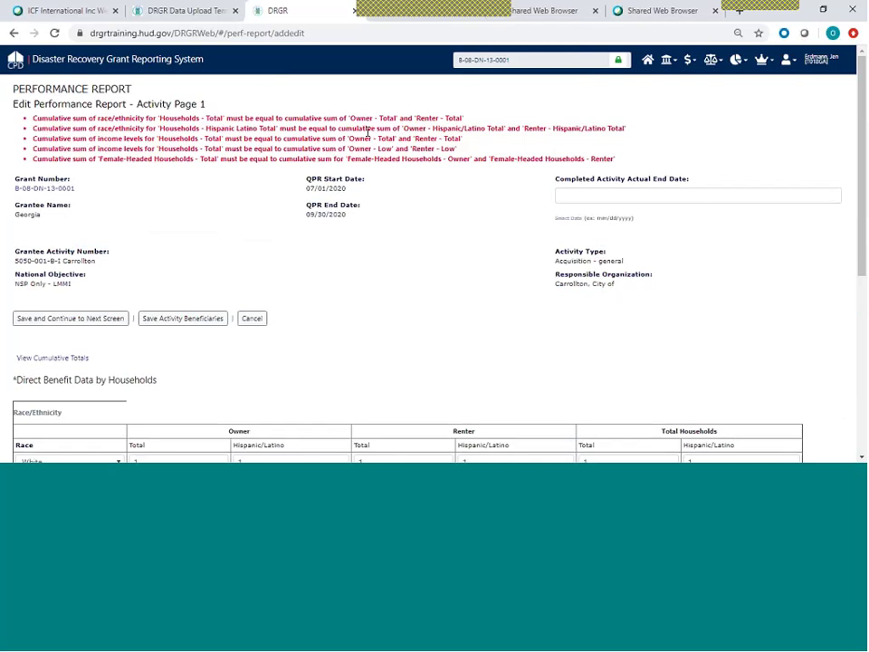
{"action": "scroll", "coordinate": [386, 254], "scroll_direction": "down", "scroll_amount": 5}
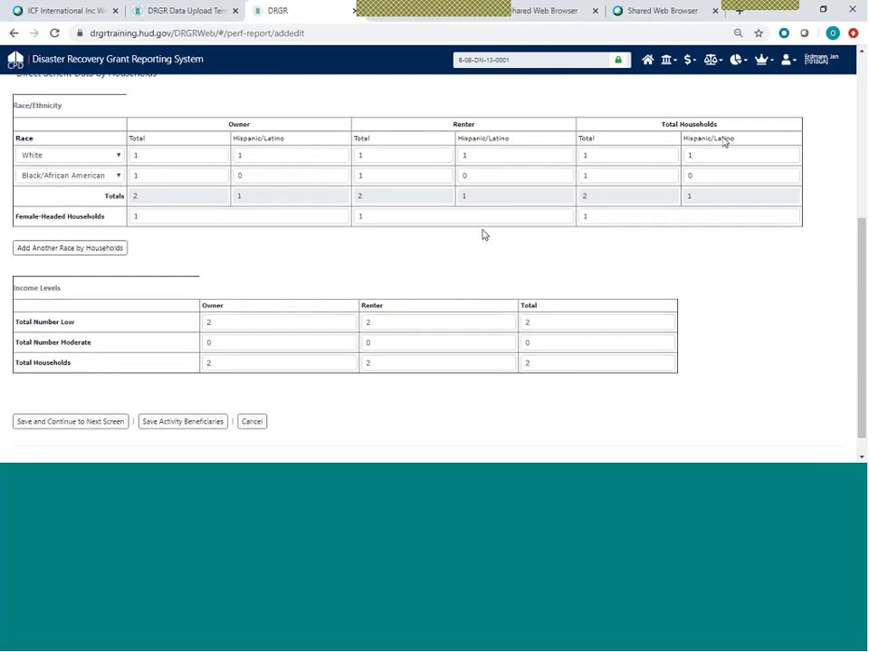
{"action": "scroll", "coordinate": [733, 300], "scroll_direction": "down", "scroll_amount": 1}
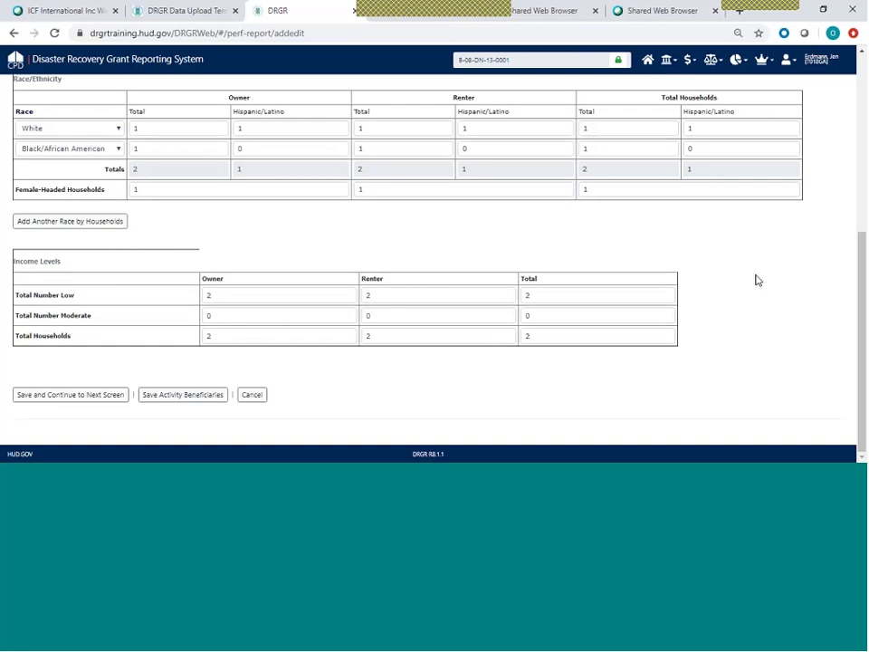
{"action": "scroll", "coordinate": [757, 279], "scroll_direction": "up", "scroll_amount": 3}
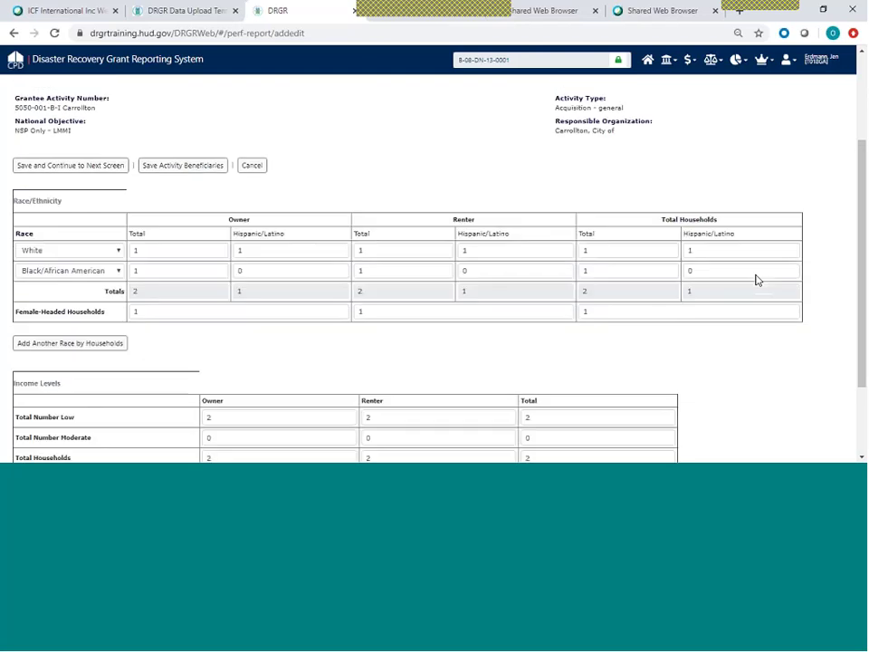
{"action": "scroll", "coordinate": [756, 277], "scroll_direction": "down", "scroll_amount": 1}
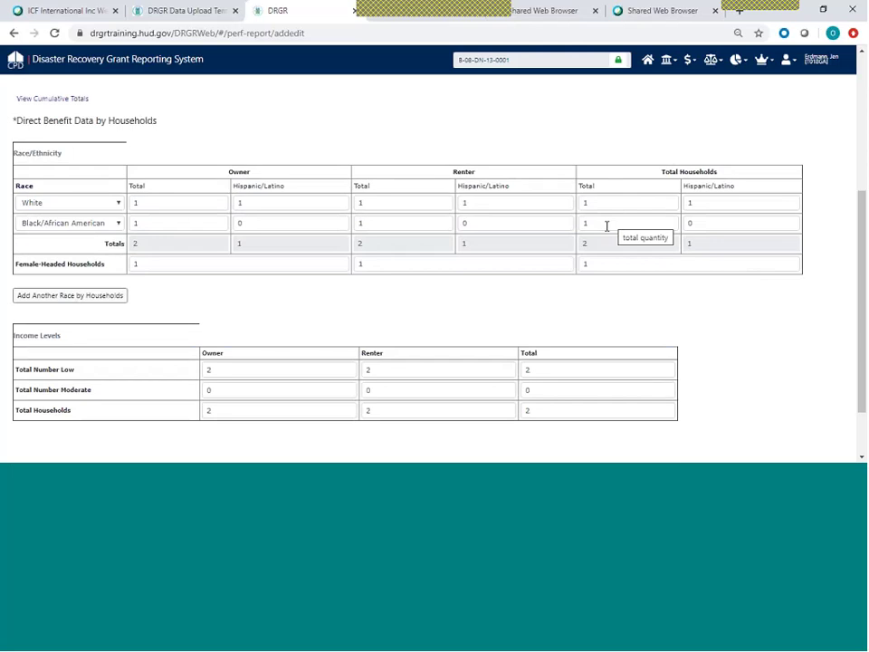
{"action": "left_click", "coordinate": [448, 199]}
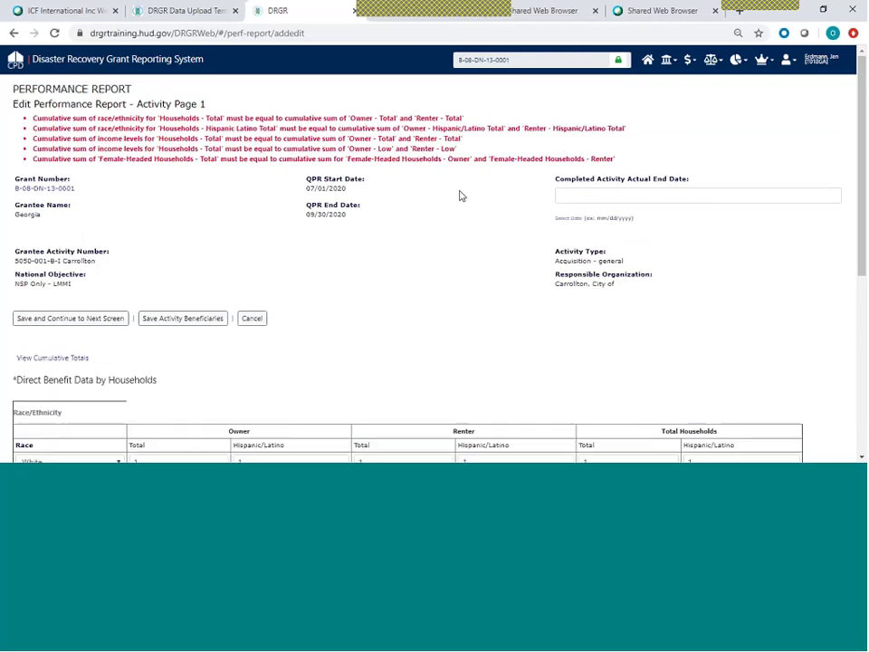
- Review the activity form once more, then log out from the My Profile menu
{"action": "scroll", "coordinate": [459, 195], "scroll_direction": "down", "scroll_amount": 3}
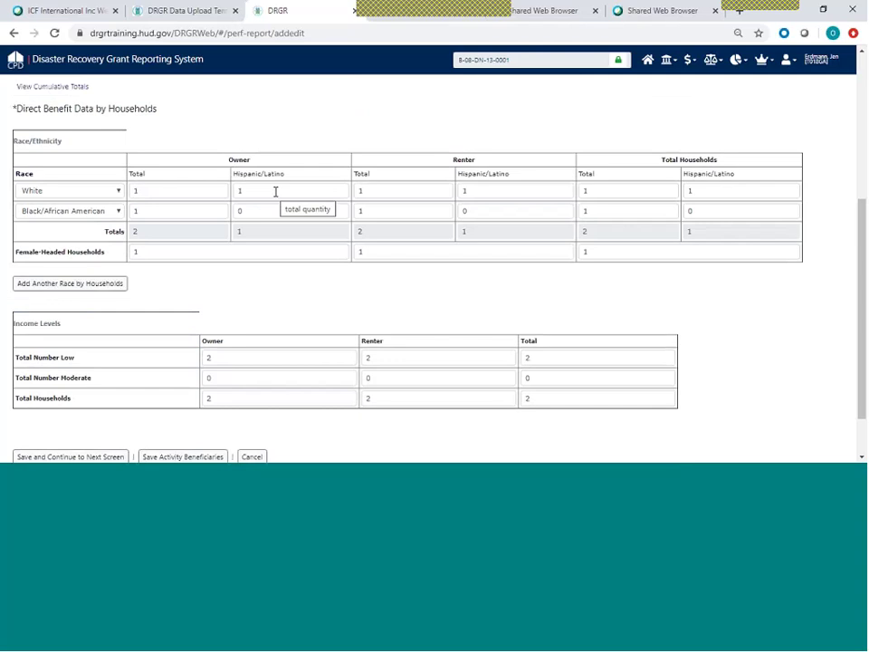
{"action": "scroll", "coordinate": [445, 331], "scroll_direction": "down", "scroll_amount": 1}
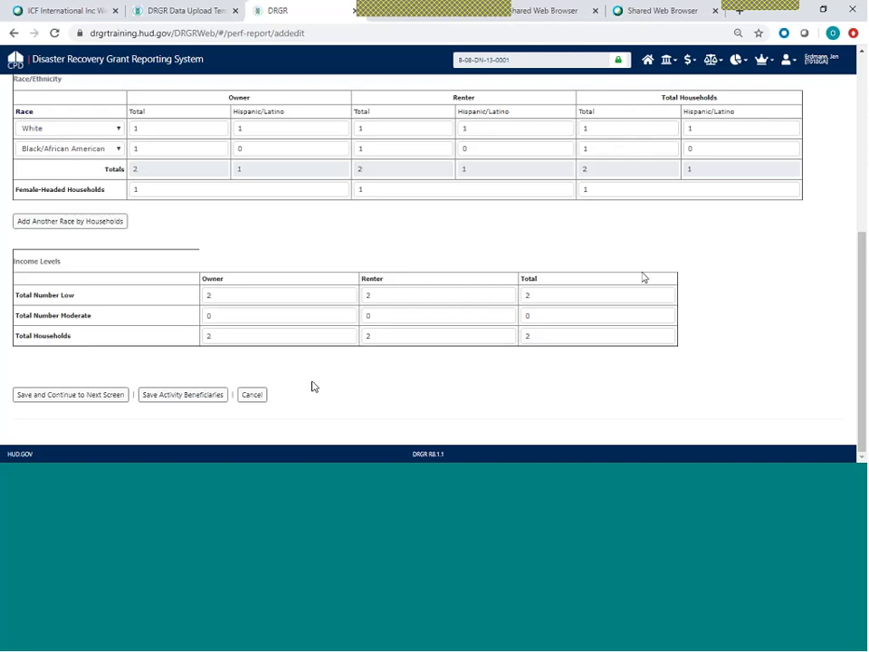
{"action": "scroll", "coordinate": [638, 286], "scroll_direction": "up", "scroll_amount": 5}
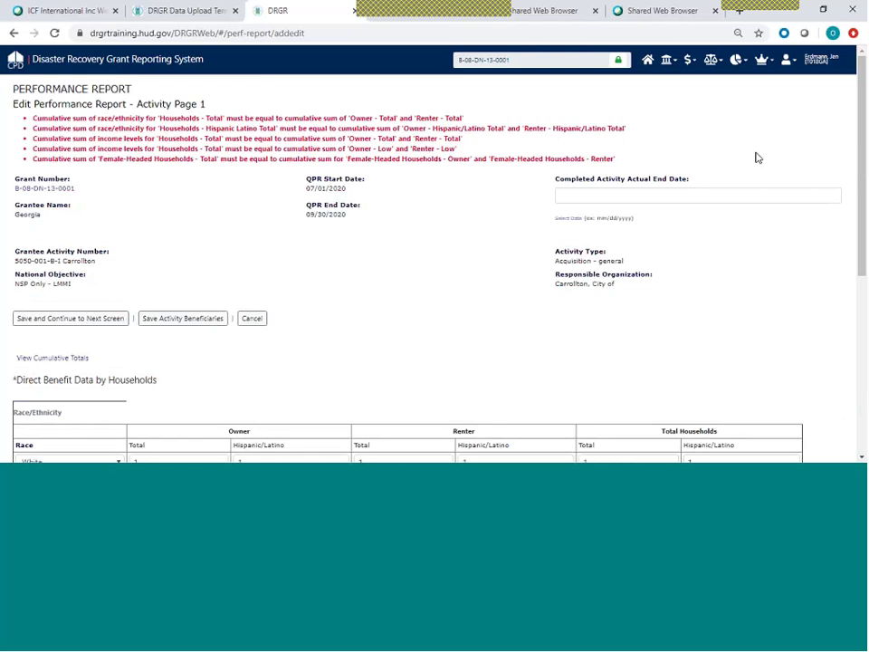
{"action": "left_click", "coordinate": [787, 60]}
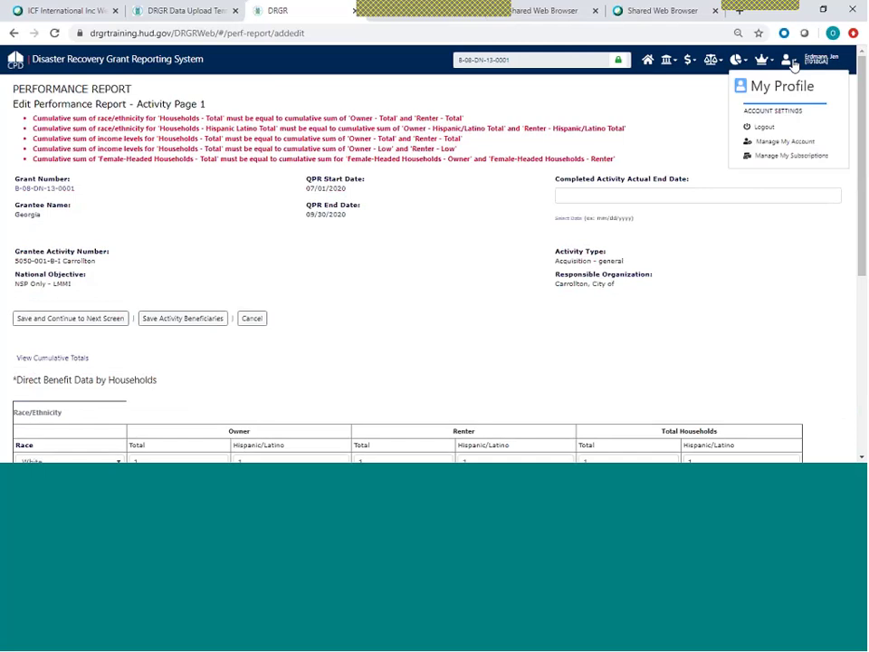
{"action": "left_click", "coordinate": [762, 129]}
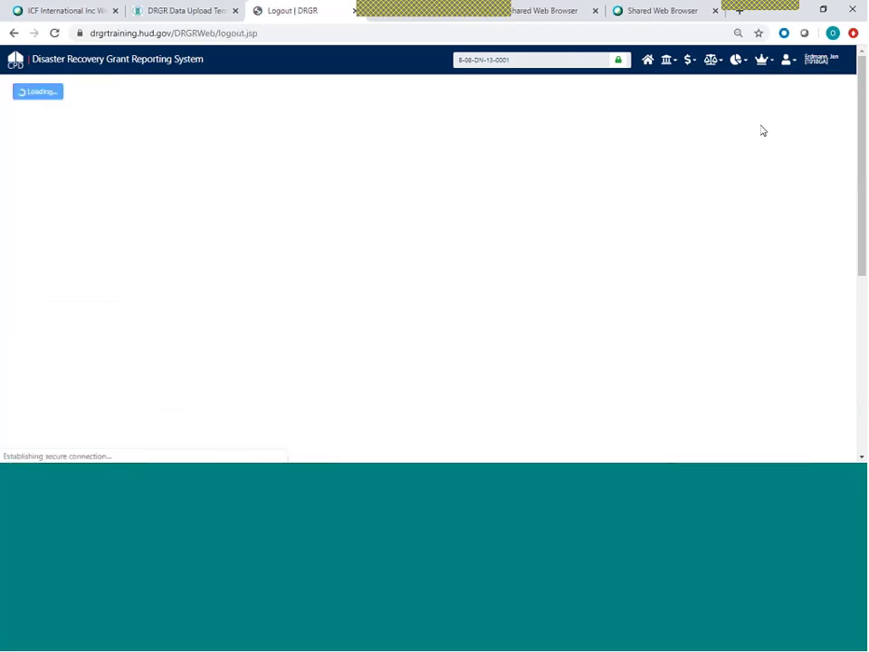